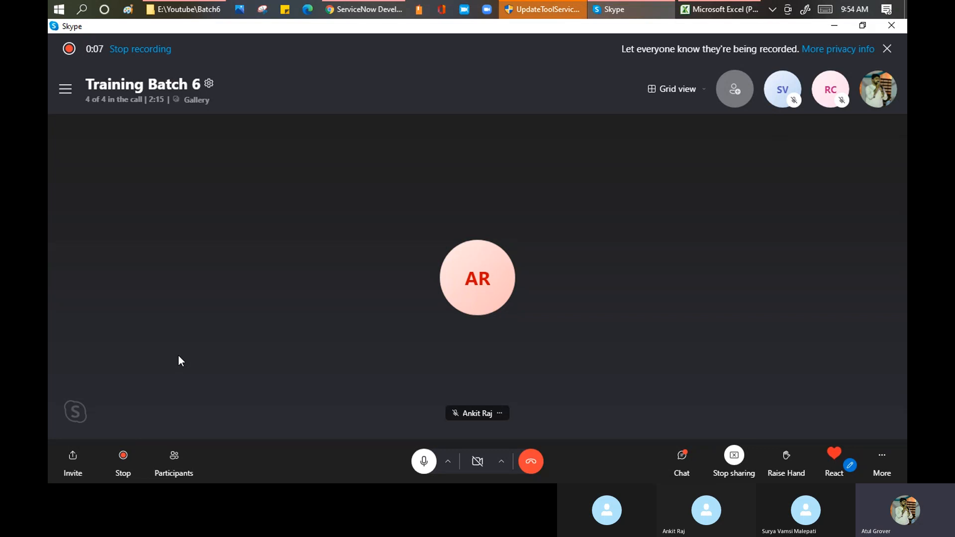
- Switch to the Training_Master workbook in Excel, dismiss the Office activation wizard and review the Agenda topics
{"action": "left_click", "coordinate": [707, 10]}
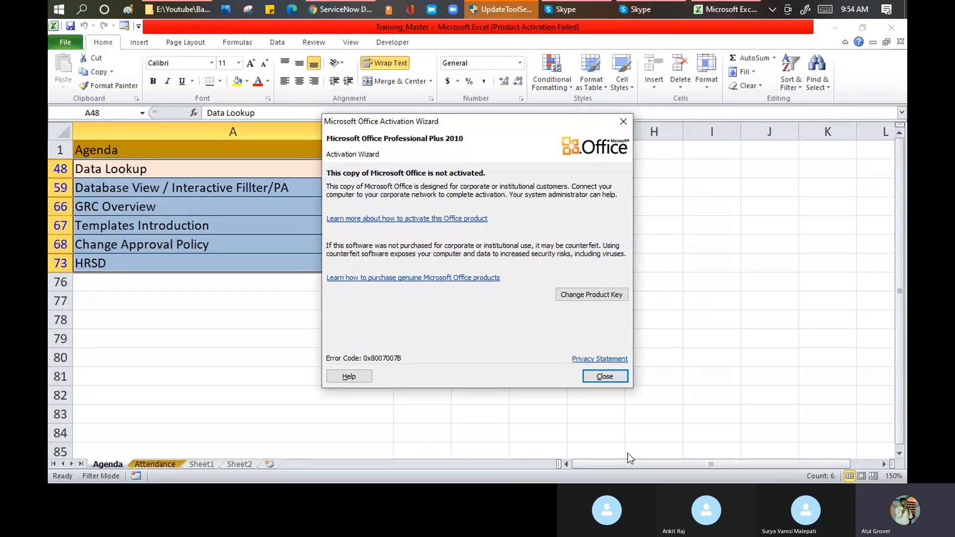
{"action": "left_click", "coordinate": [617, 376]}
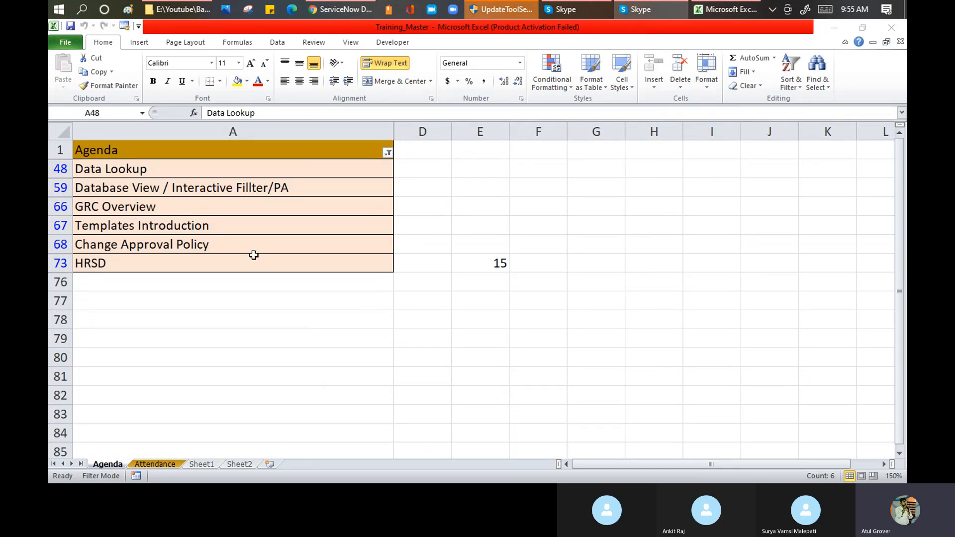
{"action": "left_click", "coordinate": [175, 185]}
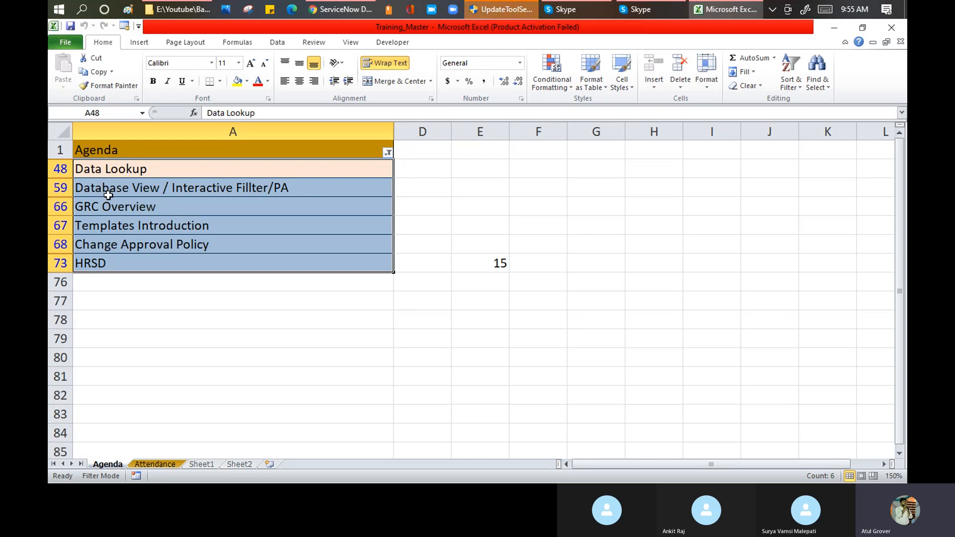
- Switch to Chrome and load dev86271.service-now.com in a new tab
{"action": "mouse_move", "coordinate": [506, 4]}
{"action": "left_click", "coordinate": [336, 10]}
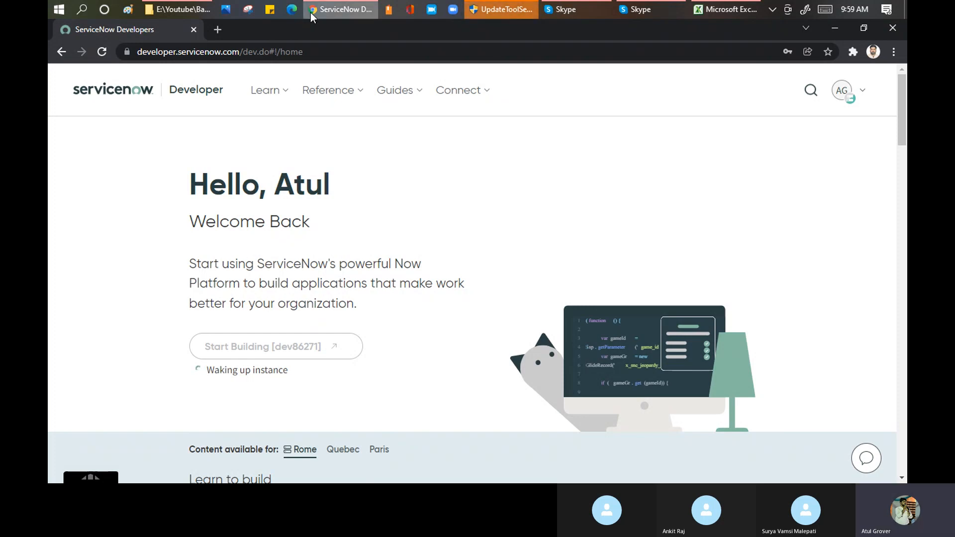
{"action": "left_click", "coordinate": [220, 34]}
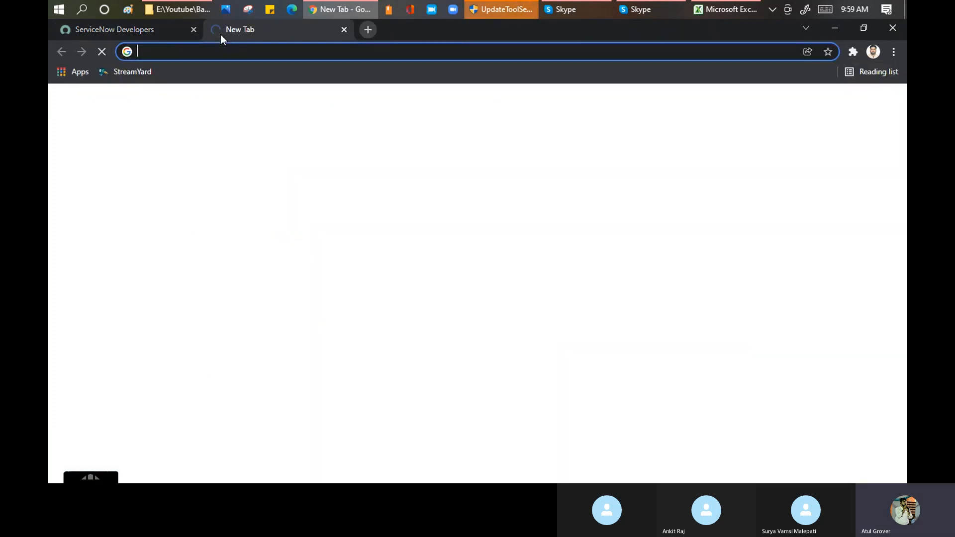
{"action": "type", "text": "dev"}
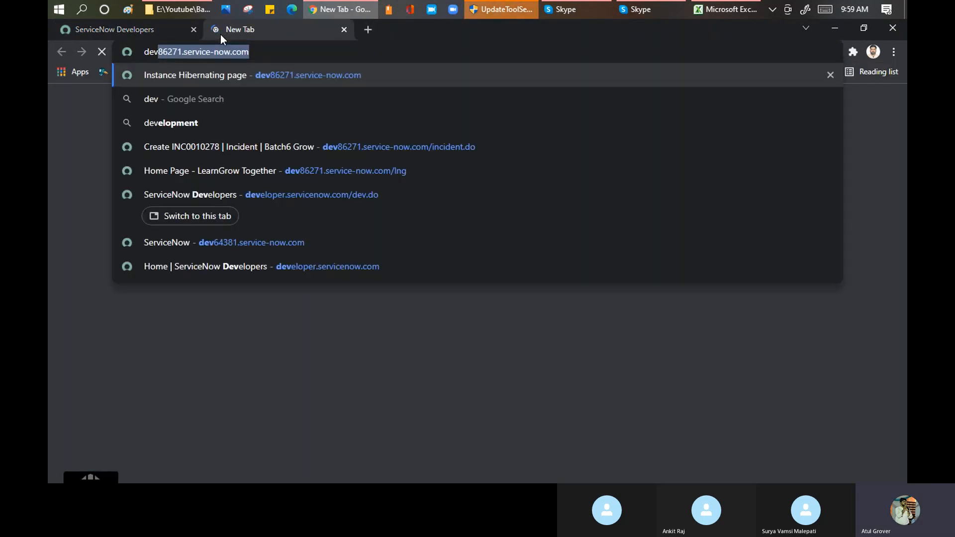
{"action": "key", "text": "Return"}
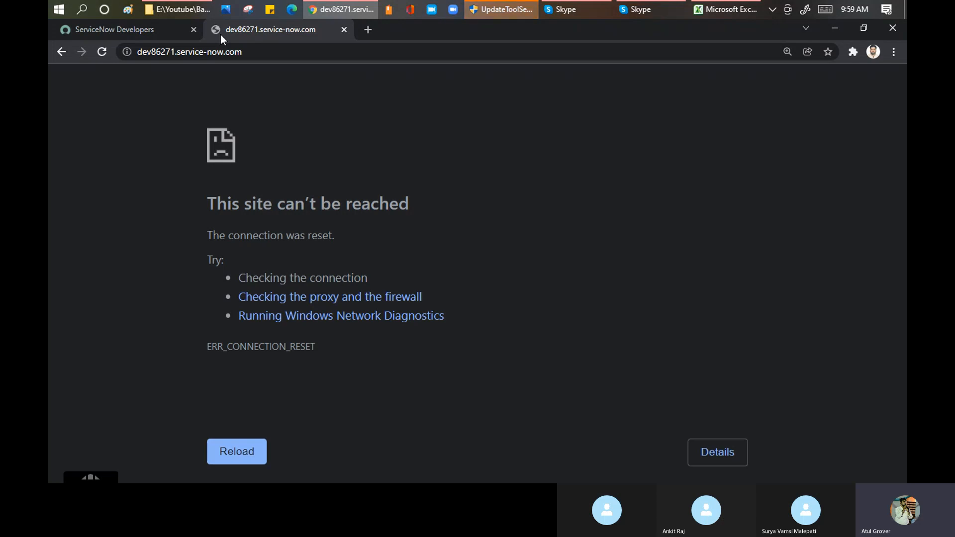
- Check the instance's wake-up status on the ServiceNow Developers page, then log in to the dev86271 instance with the prefilled credentials
{"action": "left_click", "coordinate": [130, 32]}
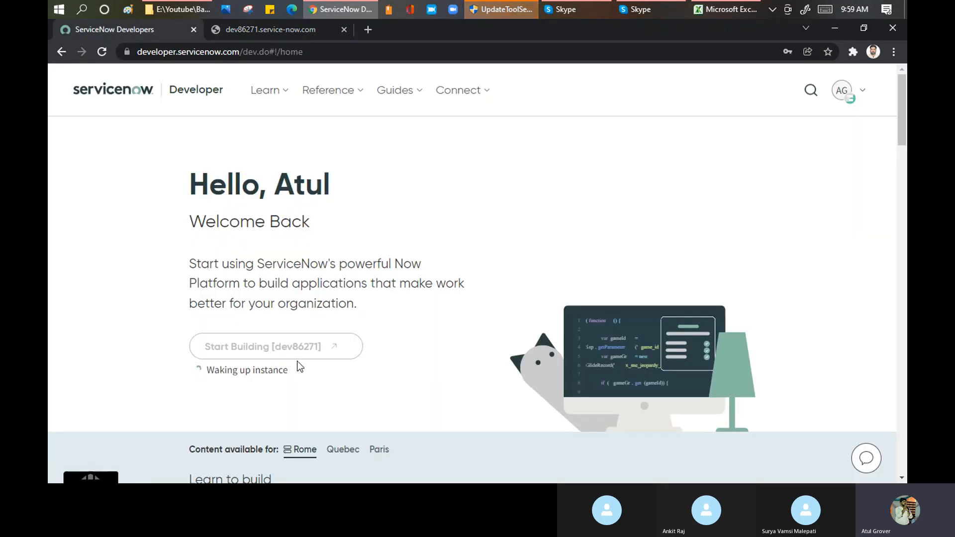
{"action": "left_click", "coordinate": [278, 28]}
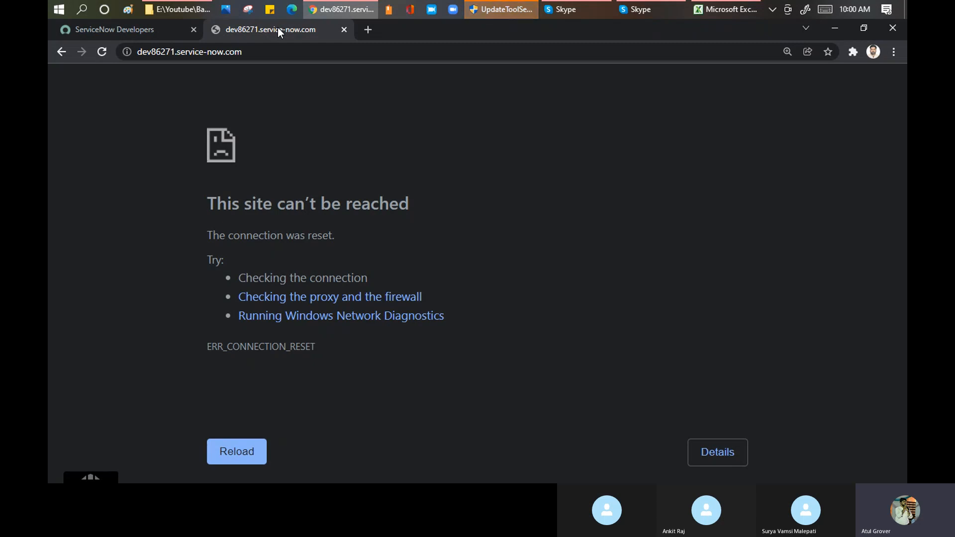
{"action": "left_click", "coordinate": [272, 53]}
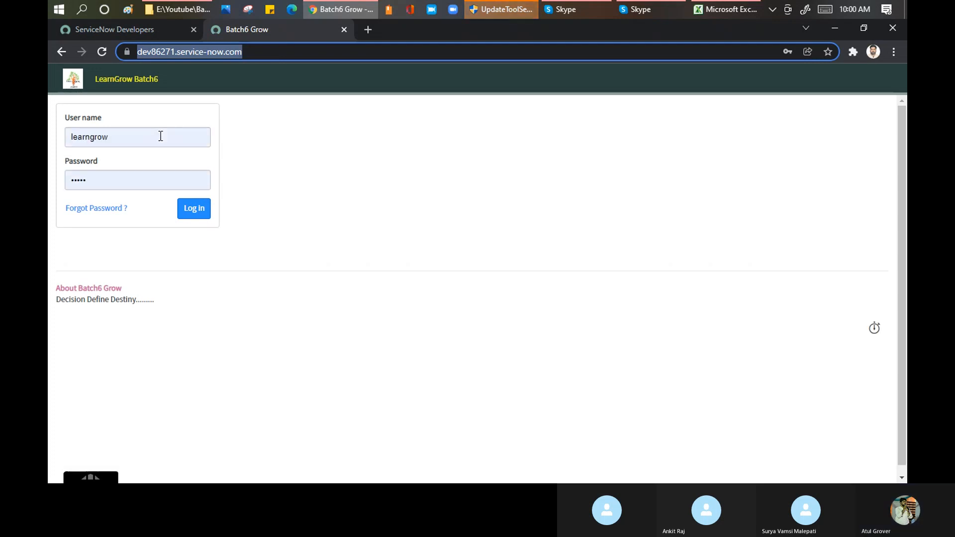
{"action": "left_click", "coordinate": [195, 219]}
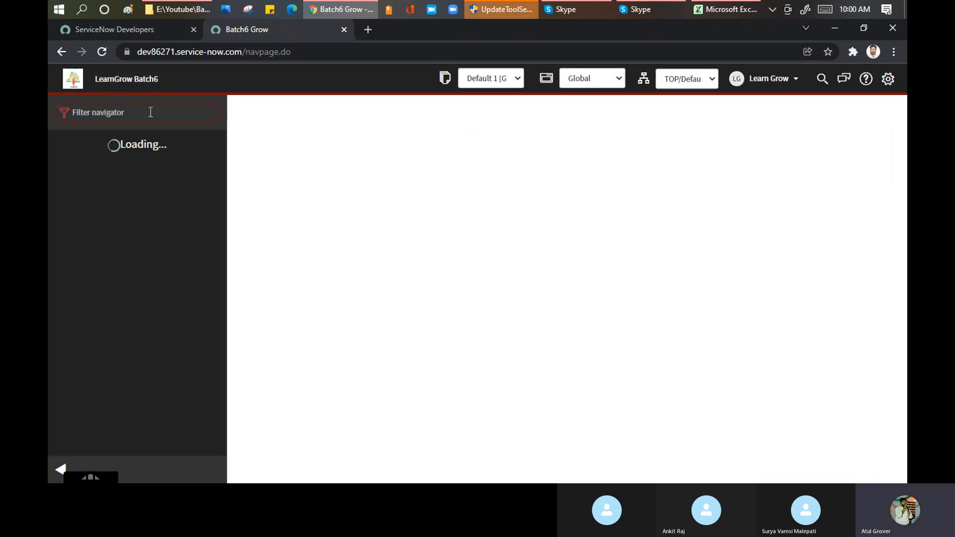
- Find Database Views in the application navigator, open the list and filter the Name column by *incident
{"action": "type", "text": "database view"}
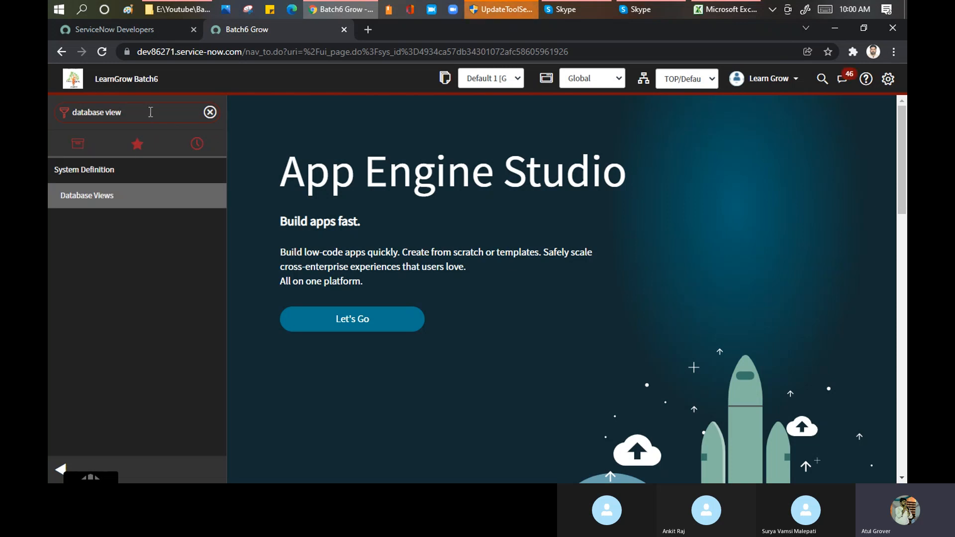
{"action": "left_click", "coordinate": [91, 199]}
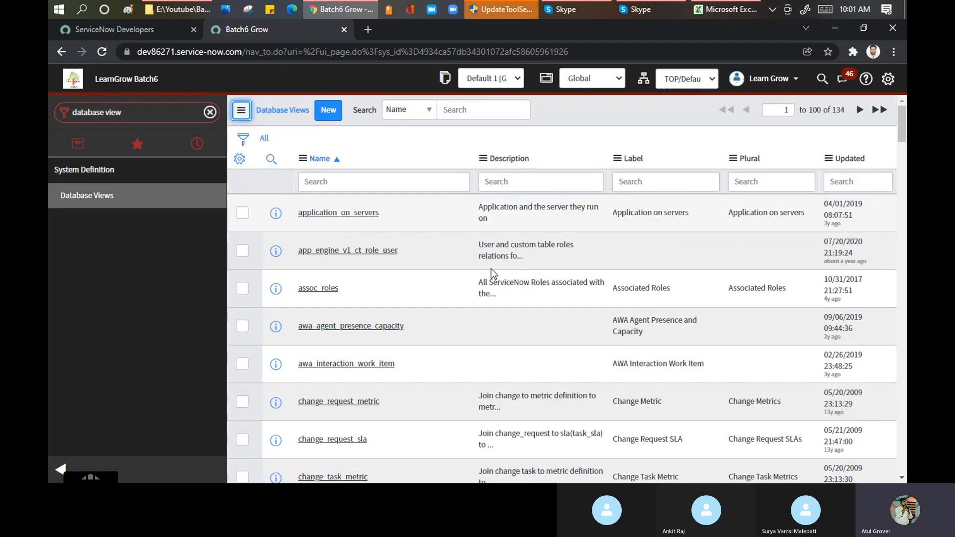
{"action": "left_click", "coordinate": [379, 184]}
{"action": "type", "text": "*incident"}
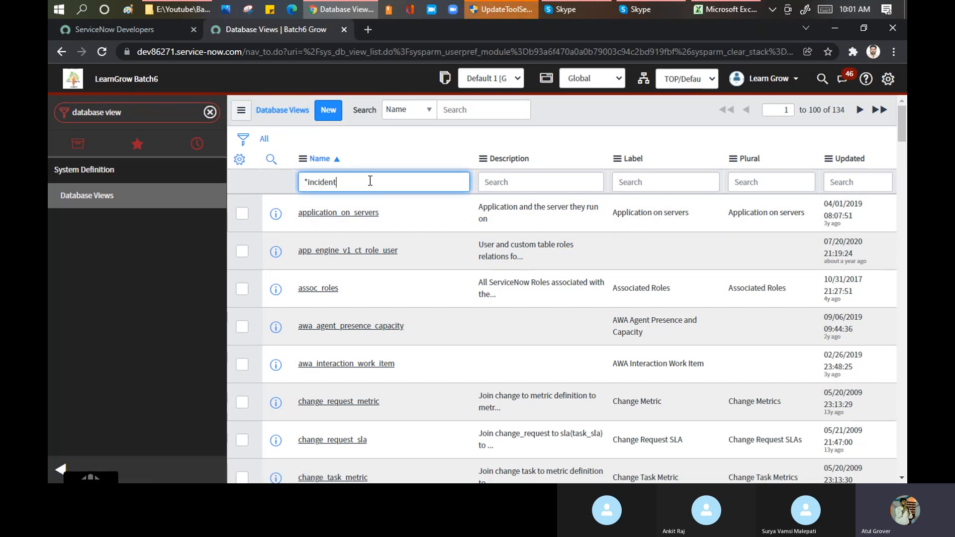
{"action": "key", "text": "Return"}
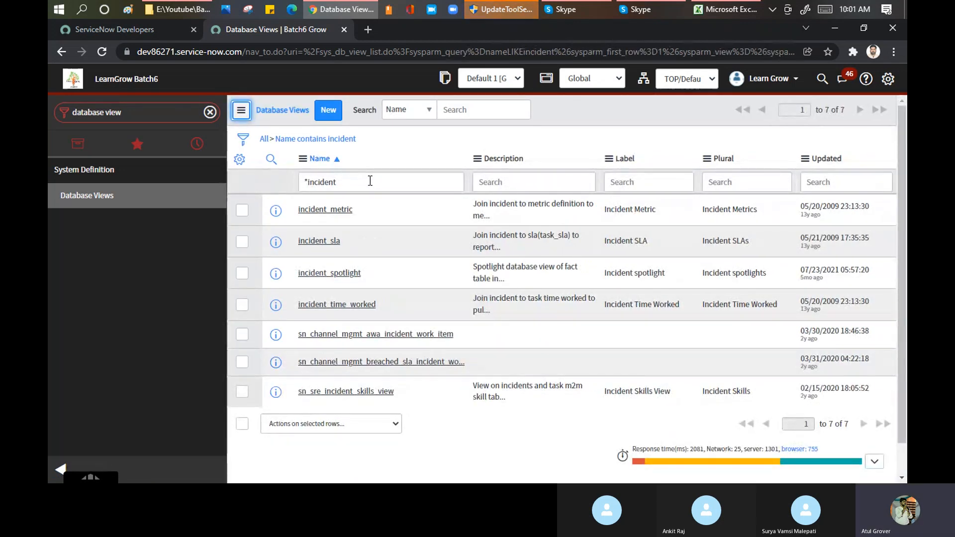
- Open the incident_sla database view in a separate browser tab and read through its description
{"action": "left_click", "coordinate": [325, 242], "text": "ctrl"}
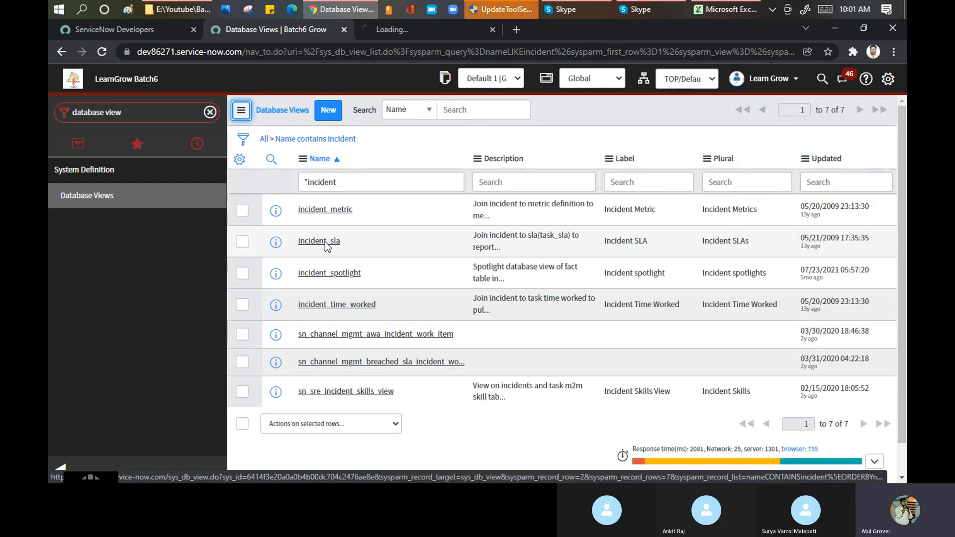
{"action": "left_click", "coordinate": [425, 24]}
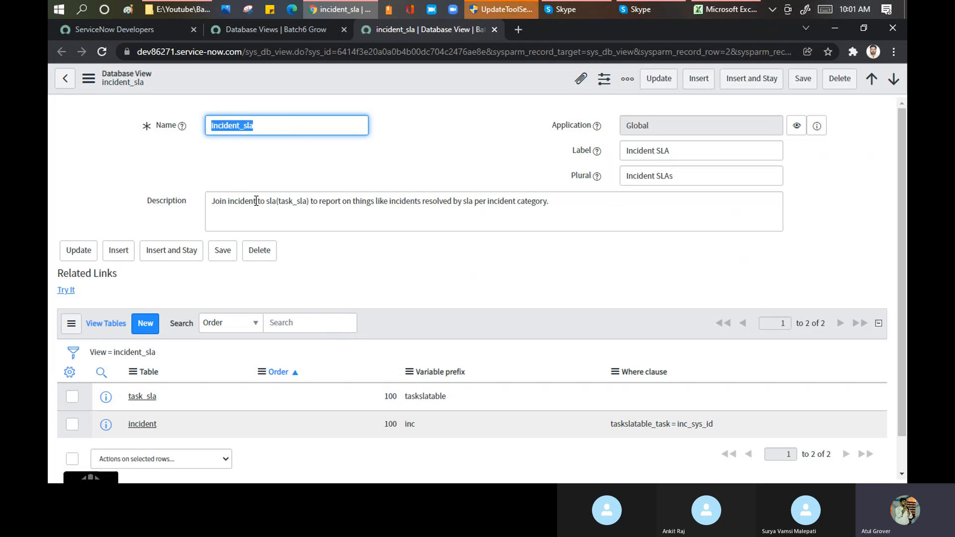
{"action": "left_click_drag", "start_coordinate": [271, 201], "coordinate": [266, 202]}
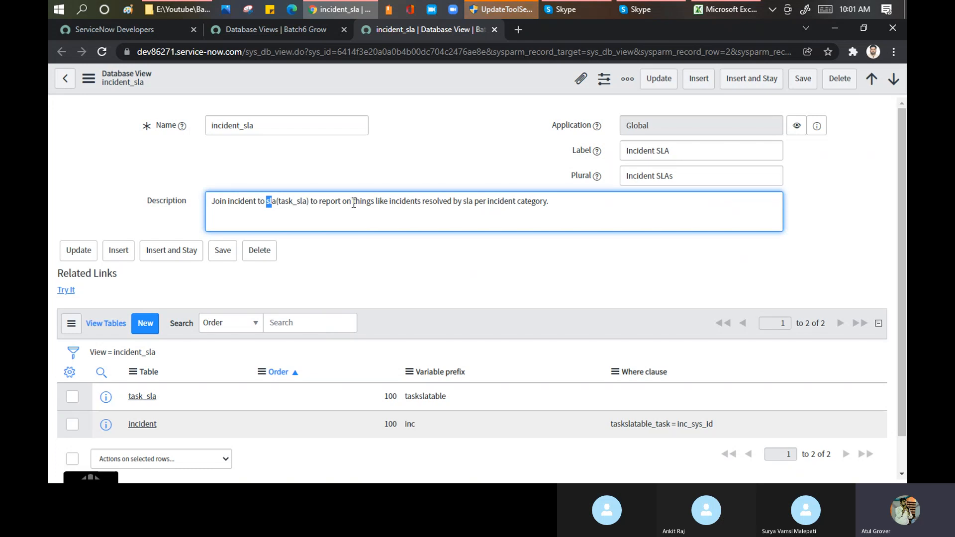
{"action": "left_click_drag", "start_coordinate": [359, 203], "coordinate": [550, 212]}
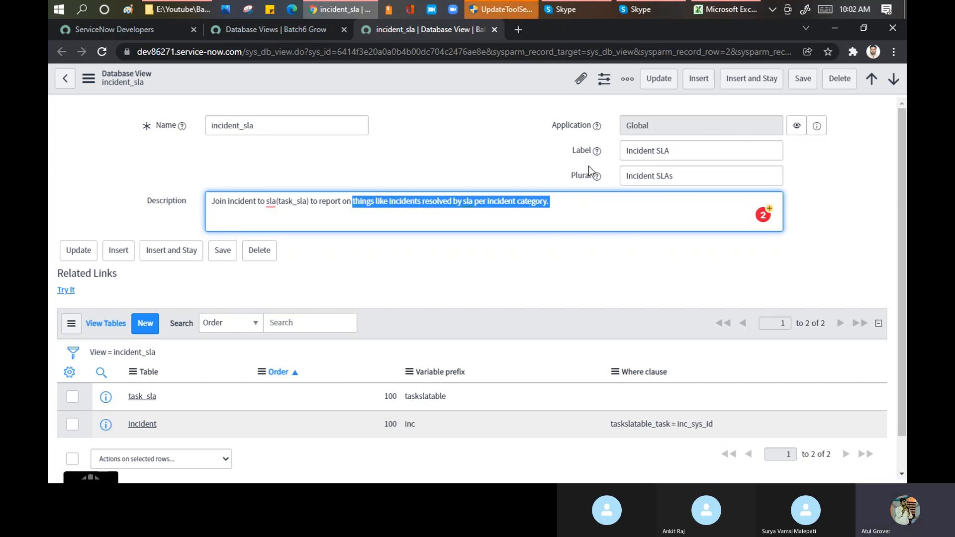
- Examine the help hints of the Label and Plural fields and the View Tables list of the incident_sla view
{"action": "left_click", "coordinate": [501, 145]}
{"action": "left_click", "coordinate": [501, 145]}
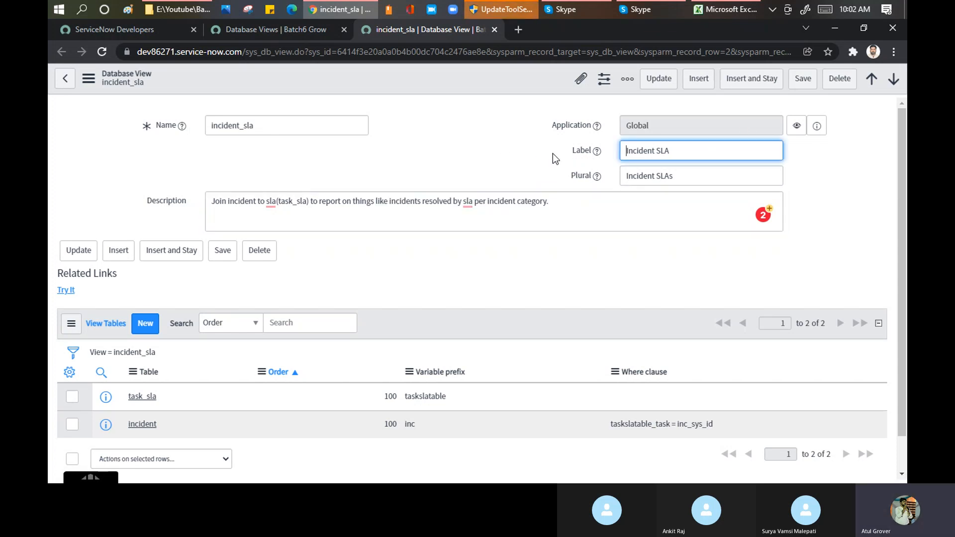
{"action": "mouse_move", "coordinate": [598, 178]}
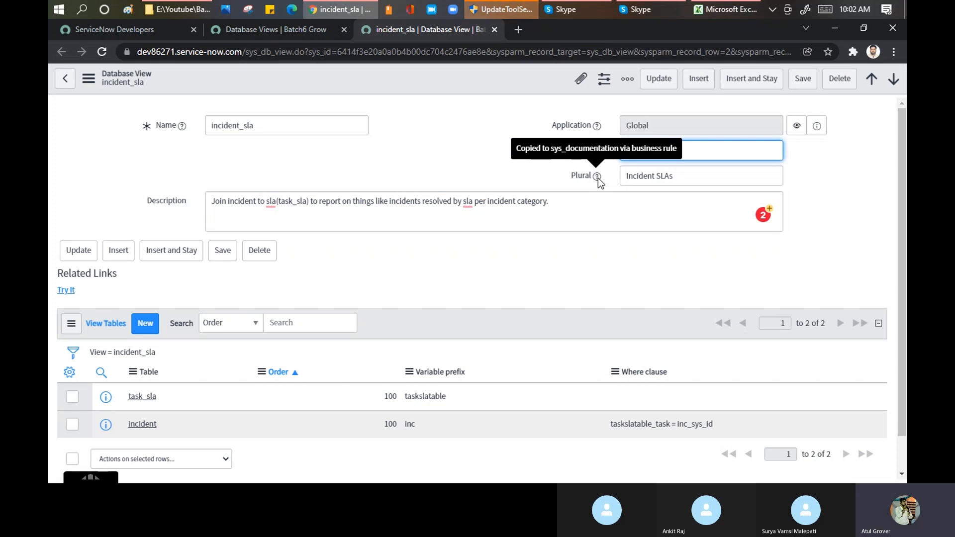
{"action": "mouse_move", "coordinate": [598, 152]}
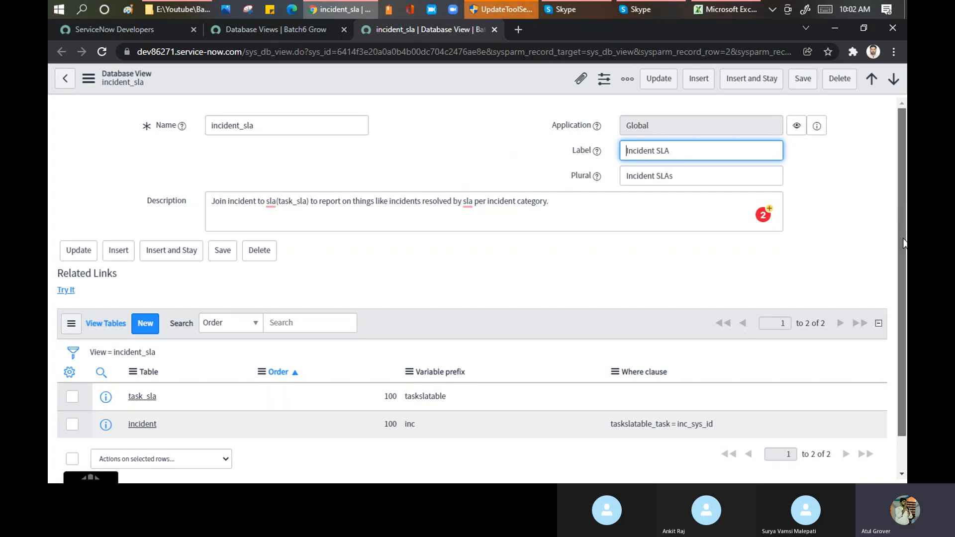
{"action": "scroll", "coordinate": [900, 217], "scroll_direction": "down", "scroll_amount": 2}
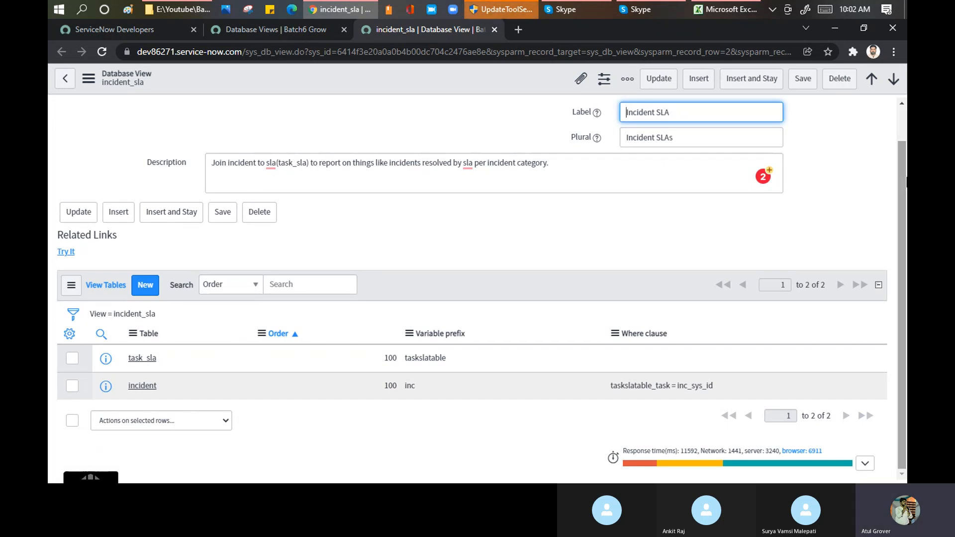
{"action": "scroll", "coordinate": [903, 187], "scroll_direction": "up", "scroll_amount": 1}
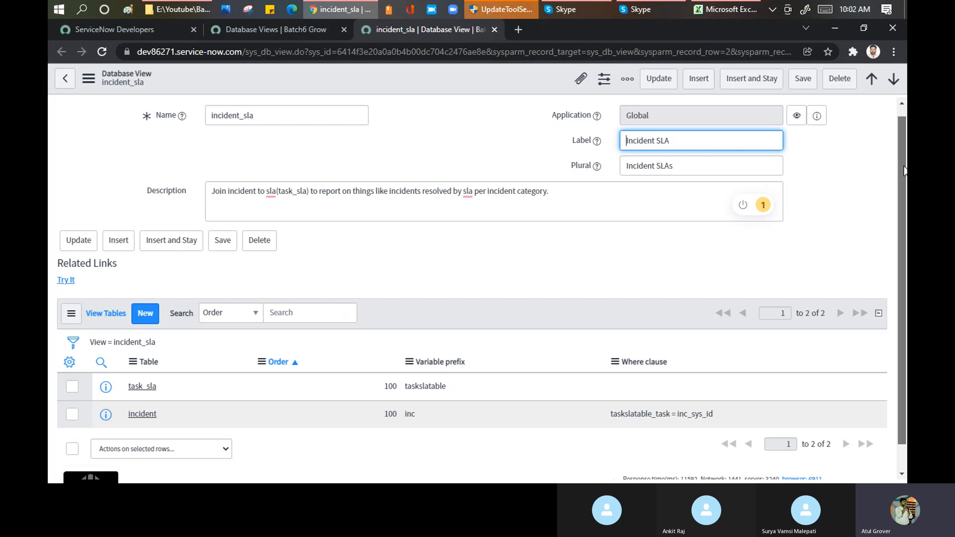
{"action": "scroll", "coordinate": [905, 171], "scroll_direction": "down", "scroll_amount": 1}
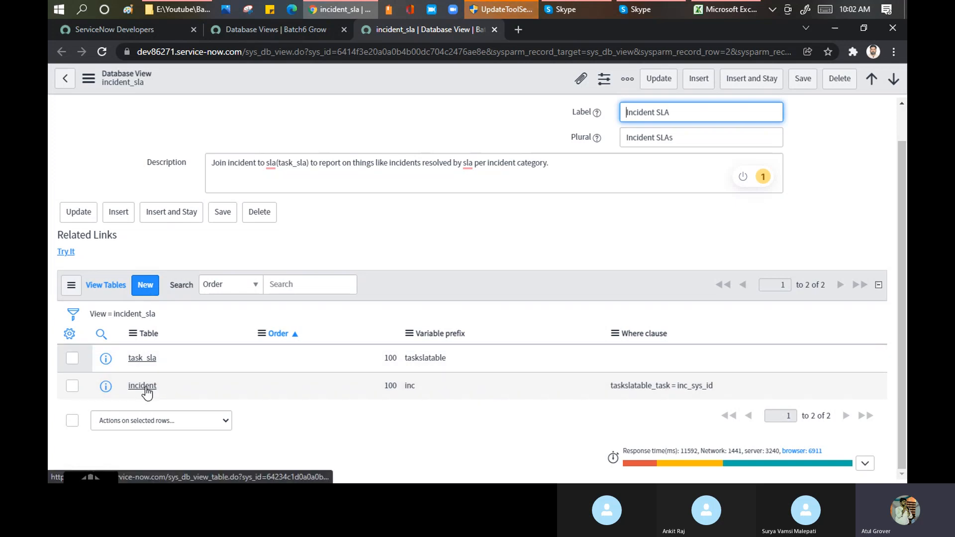
- Open the task_sla view table and examine its where clause and variable prefix
{"action": "left_click", "coordinate": [142, 358]}
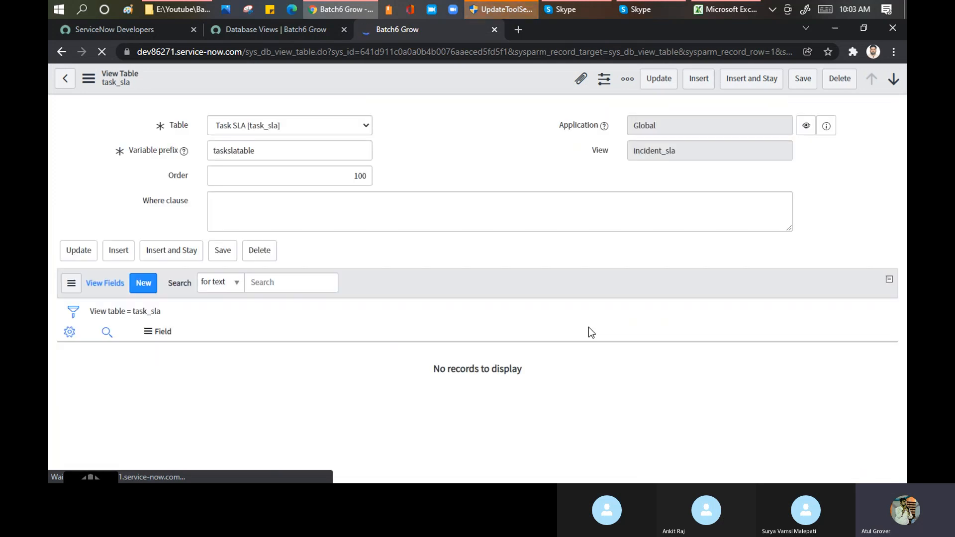
{"action": "left_click", "coordinate": [315, 210]}
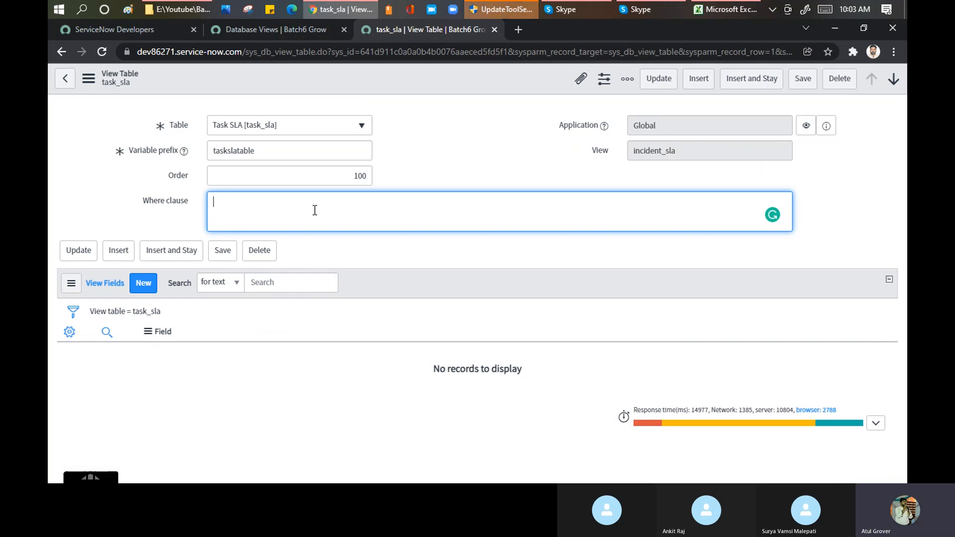
{"action": "double_click", "coordinate": [272, 153]}
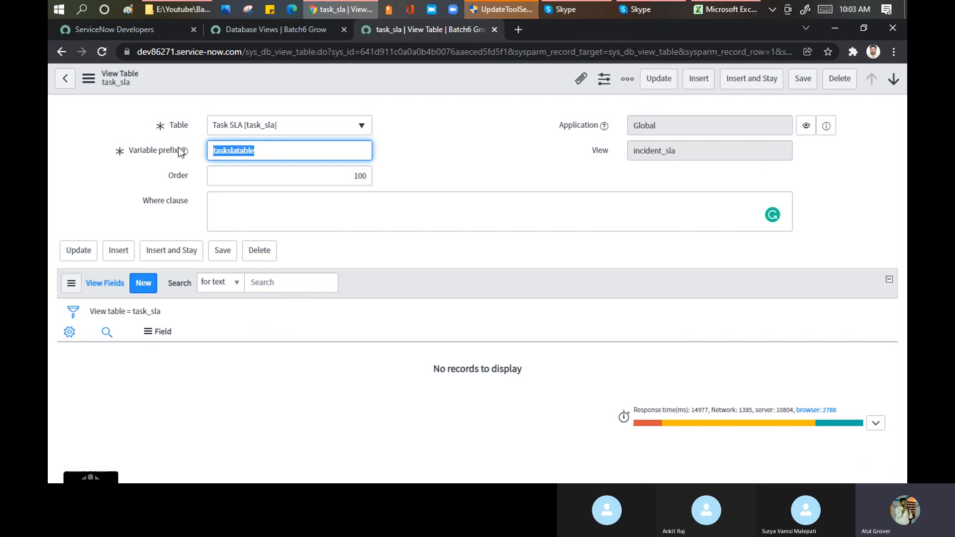
{"action": "mouse_move", "coordinate": [180, 149]}
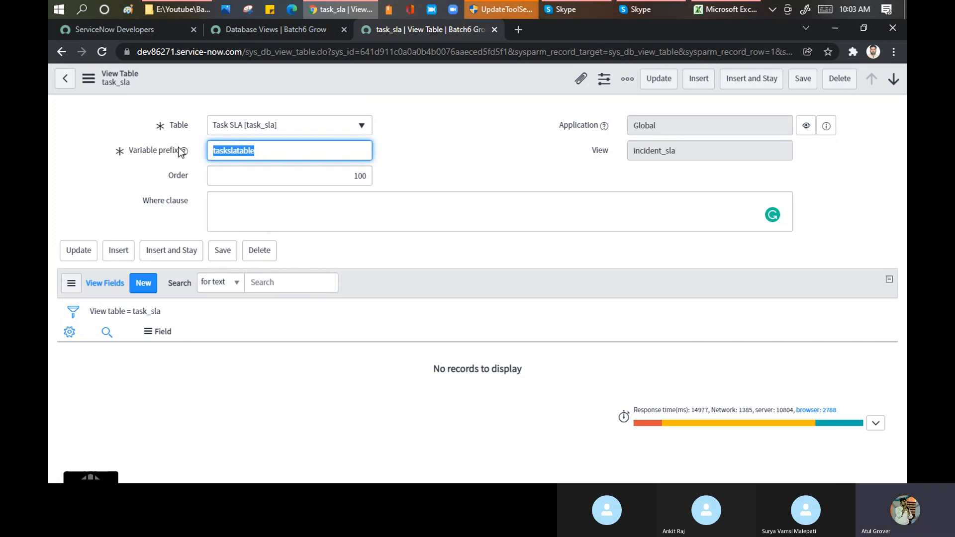
{"action": "left_click", "coordinate": [270, 155]}
{"action": "left_click_drag", "start_coordinate": [270, 155], "coordinate": [201, 149]}
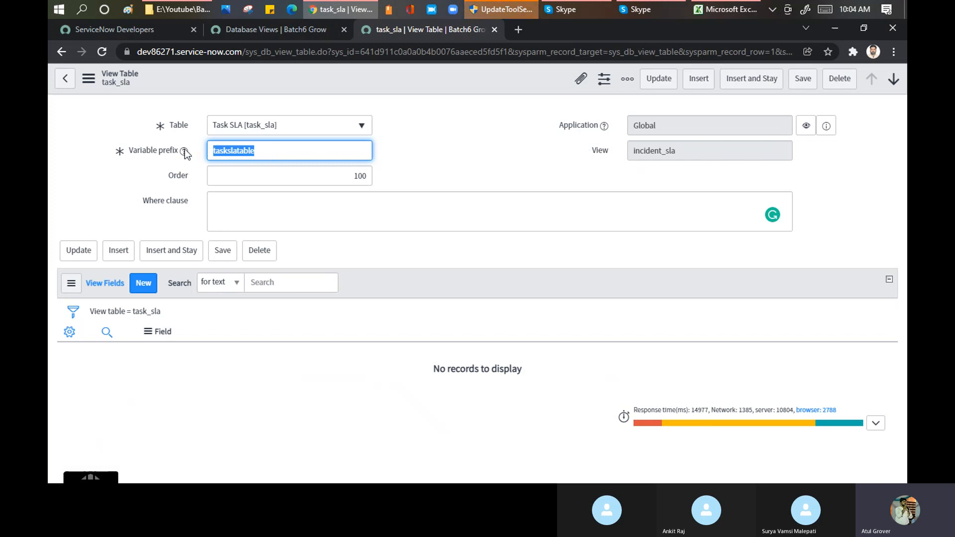
{"action": "mouse_move", "coordinate": [184, 149]}
- Return to the incident_sla view, open its incident view table and examine the where clause
{"action": "left_click", "coordinate": [66, 84]}
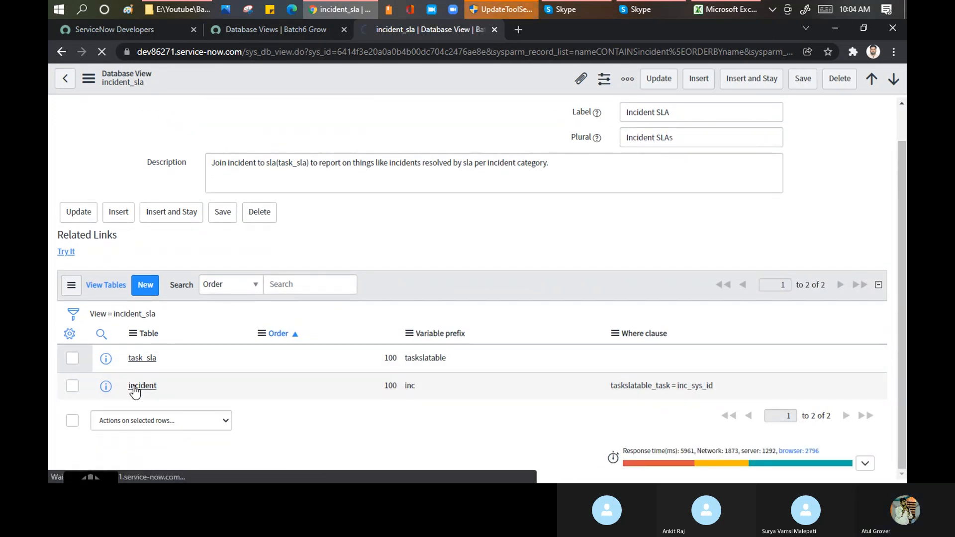
{"action": "left_click", "coordinate": [135, 390]}
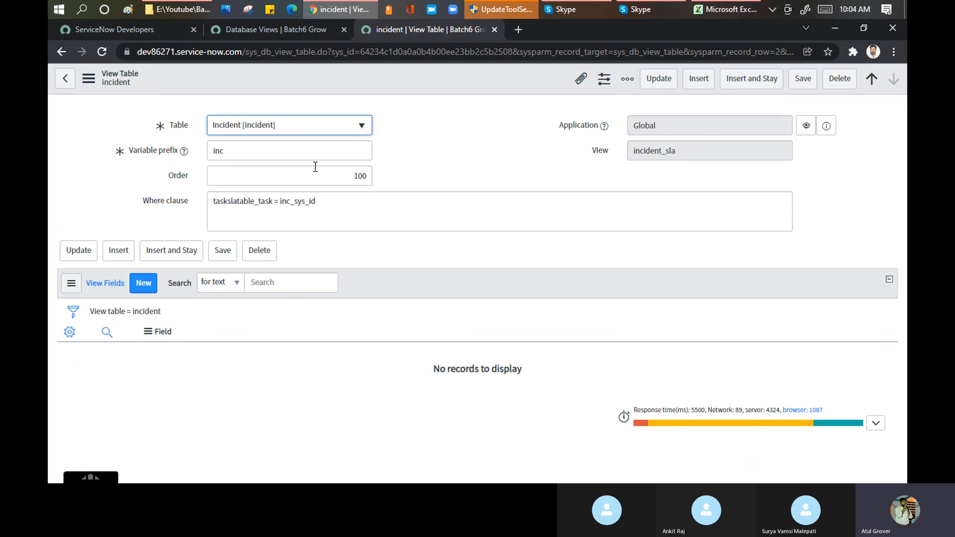
{"action": "left_click", "coordinate": [330, 210]}
{"action": "key", "text": "ctrl+a"}
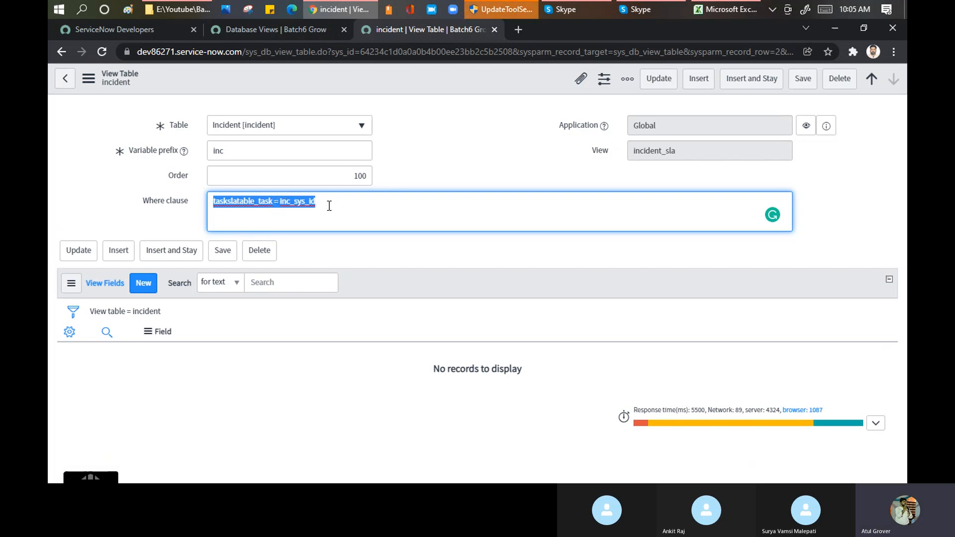
{"action": "left_click_drag", "start_coordinate": [327, 206], "coordinate": [273, 201]}
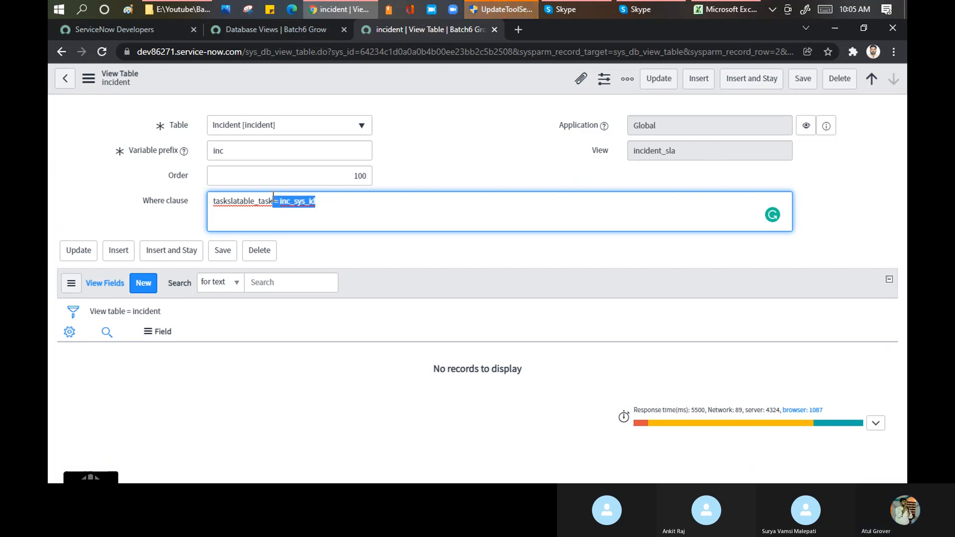
- Switch to the Training_Master workbook in Excel, add a new worksheet and enter the headings INC in A1 and TASK SLA in B1
{"action": "left_click", "coordinate": [724, 9]}
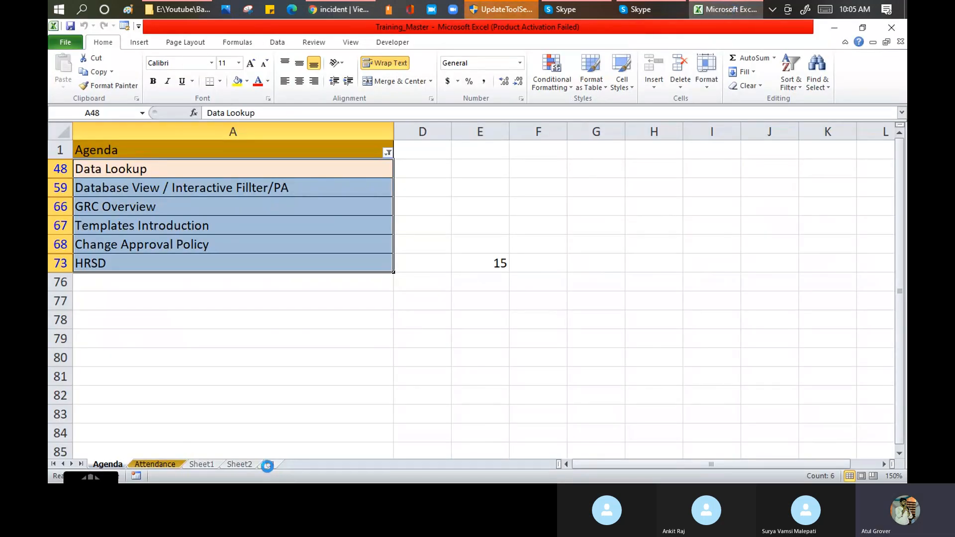
{"action": "left_click", "coordinate": [269, 465]}
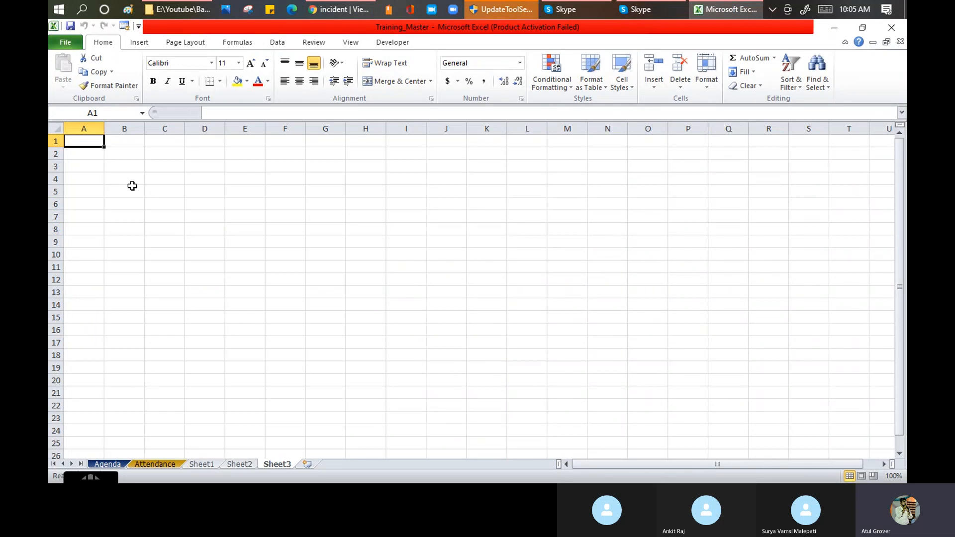
{"action": "type", "text": "INC"}
{"action": "key", "text": "Tab"}
{"action": "type", "text": "IN"}
{"action": "key", "text": "BackSpace"}
{"action": "key", "text": "BackSpace"}
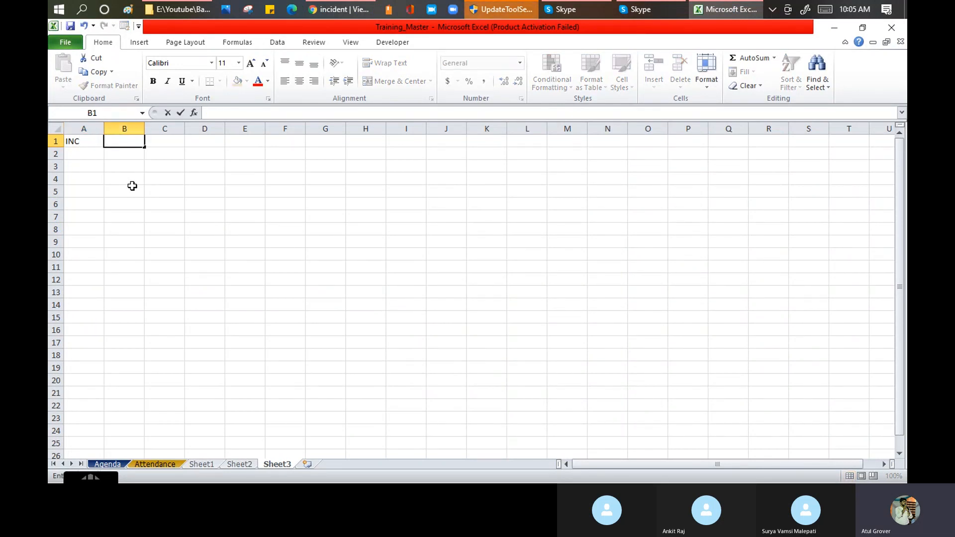
{"action": "type", "text": "TASK SLA"}
{"action": "key", "text": "Return"}
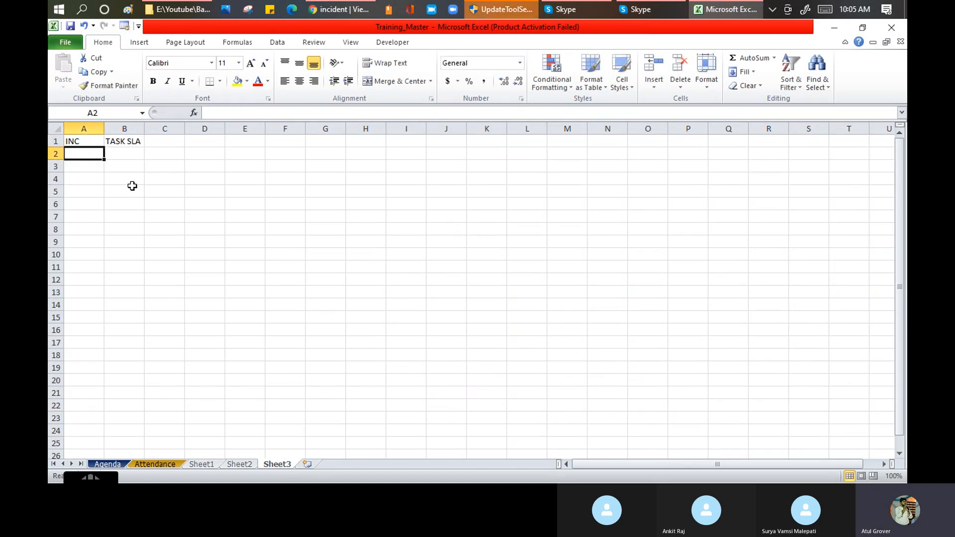
- List the fields Number and Categroy under INC, and Number and SLA under TASK SLA
{"action": "type", "text": "Number"}
{"action": "key", "text": "Return"}
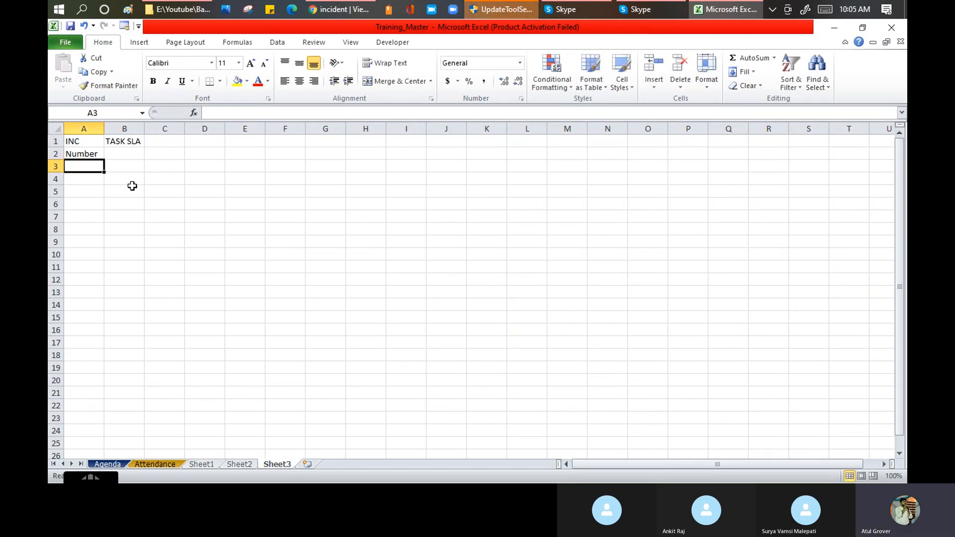
{"action": "type", "text": "Categroy"}
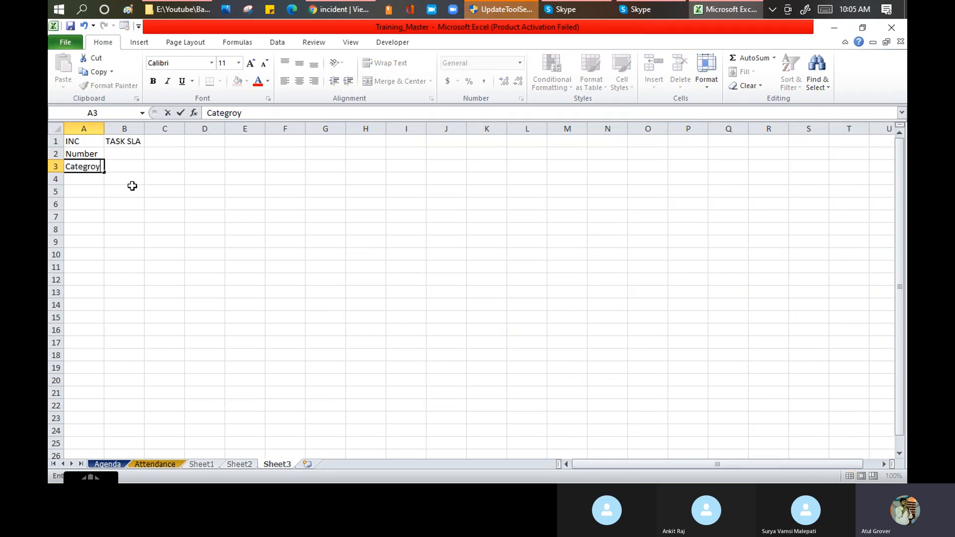
{"action": "key", "text": "Tab"}
{"action": "key", "text": "Up"}
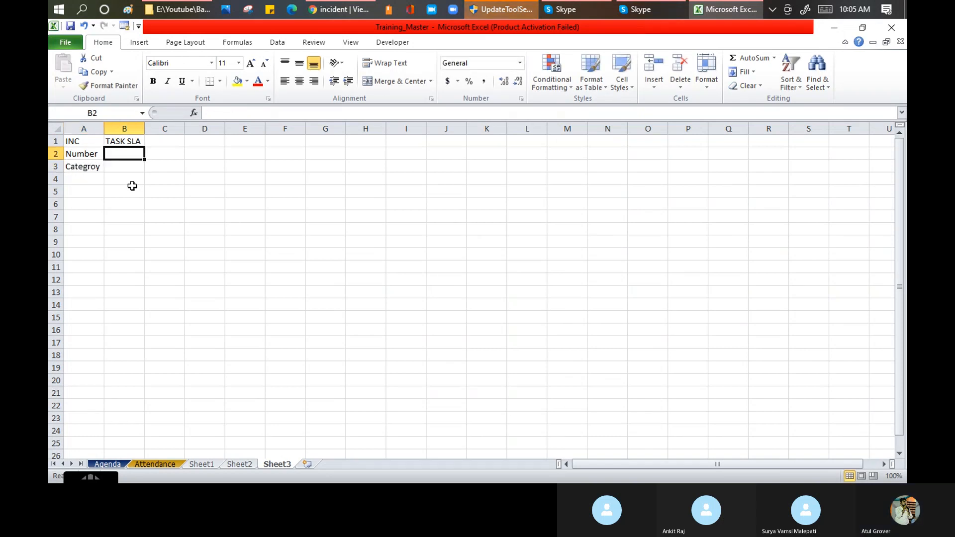
{"action": "type", "text": "Number"}
{"action": "key", "text": "Return"}
{"action": "type", "text": "SLA"}
{"action": "key", "text": "Return"}
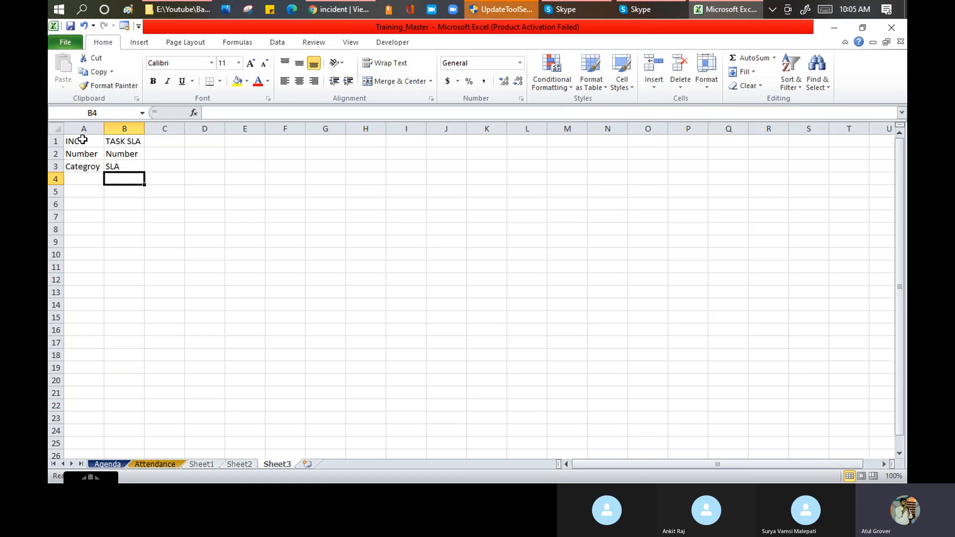
{"action": "left_click", "coordinate": [129, 153]}
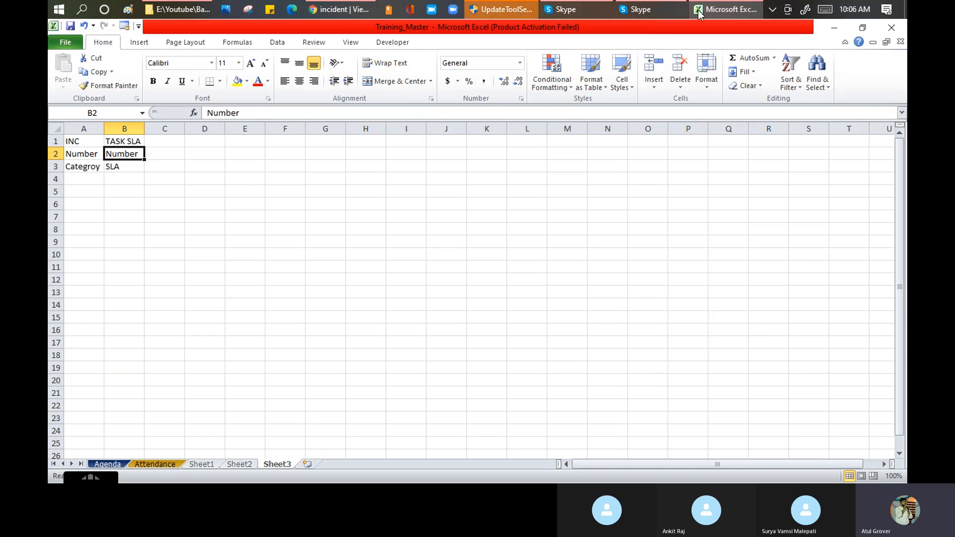
- Switch back to Chrome, return to the incident_sla view and try it out to display its joined records
{"action": "left_click", "coordinate": [347, 12]}
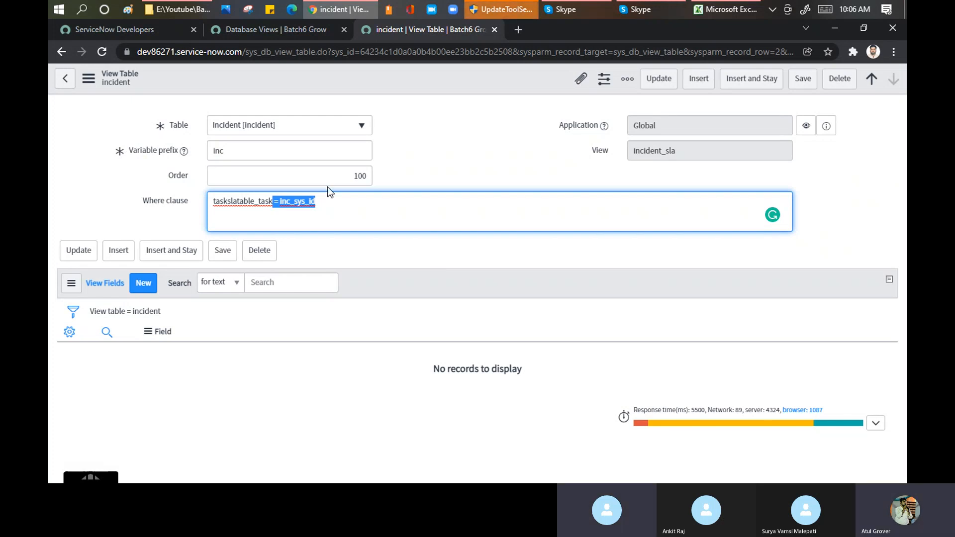
{"action": "left_click", "coordinate": [337, 207]}
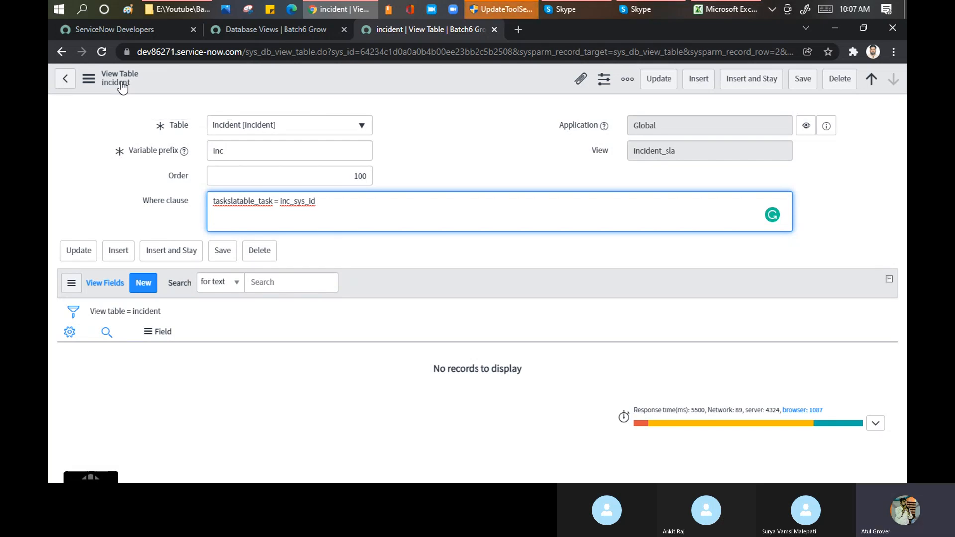
{"action": "left_click", "coordinate": [70, 84]}
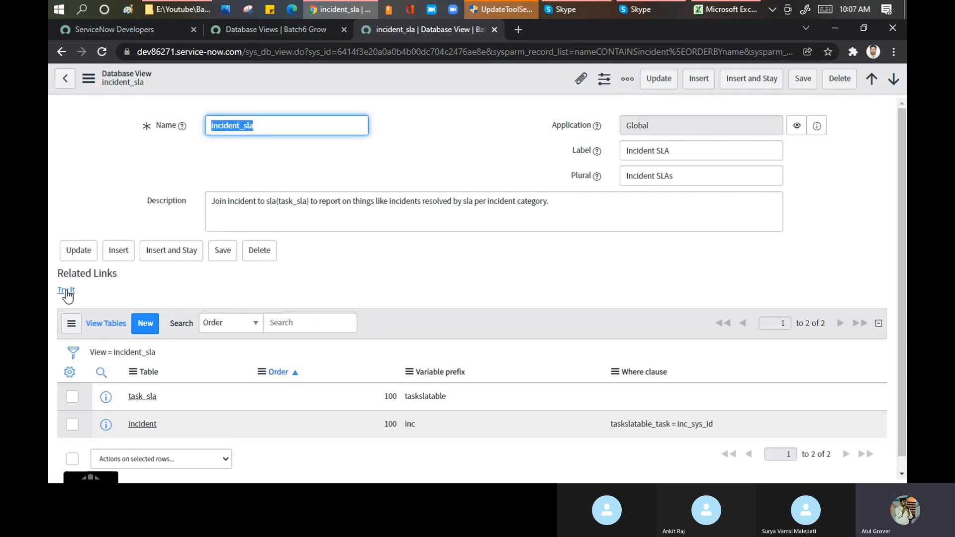
{"action": "left_click", "coordinate": [66, 292]}
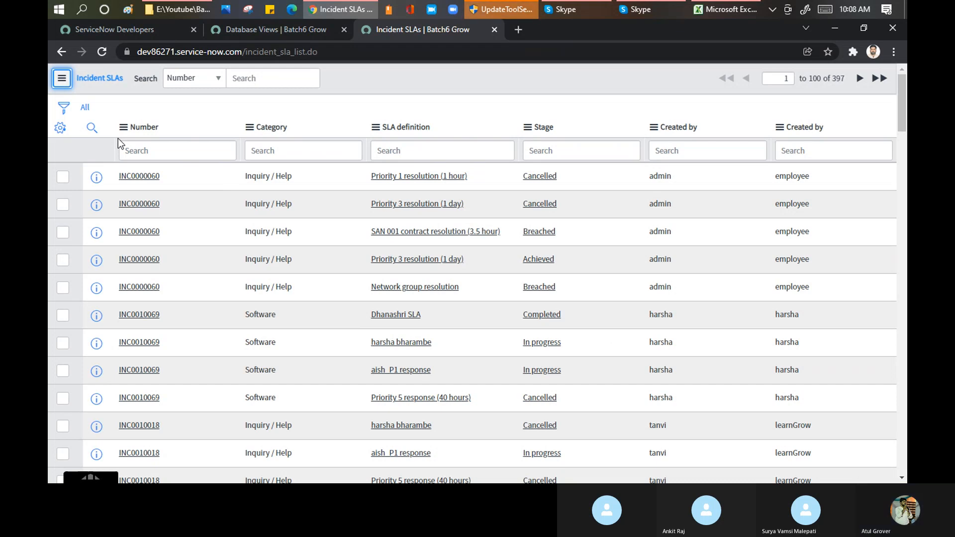
- Open the column personalization of the Incident SLAs list and compare the source tables of the two selected Created by columns
{"action": "left_click", "coordinate": [59, 129]}
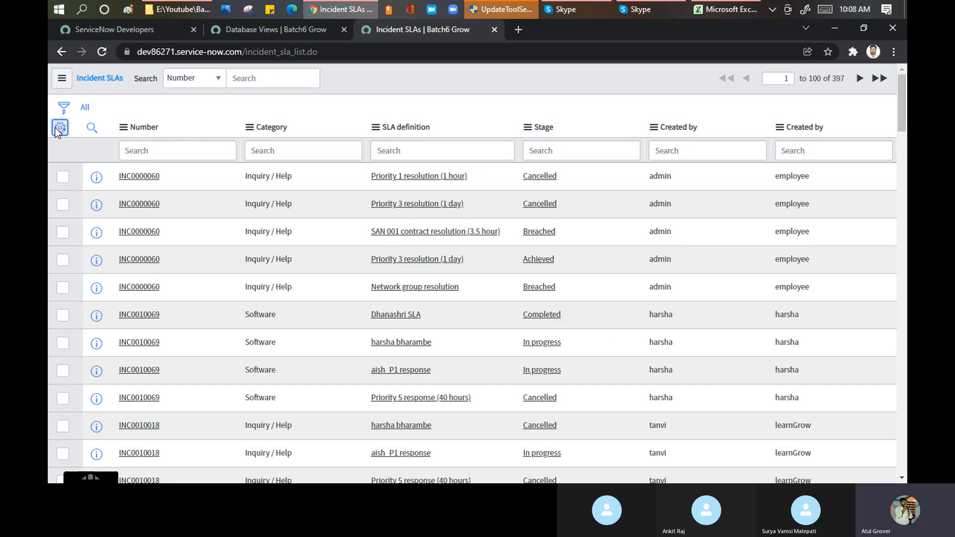
{"action": "left_click", "coordinate": [56, 128]}
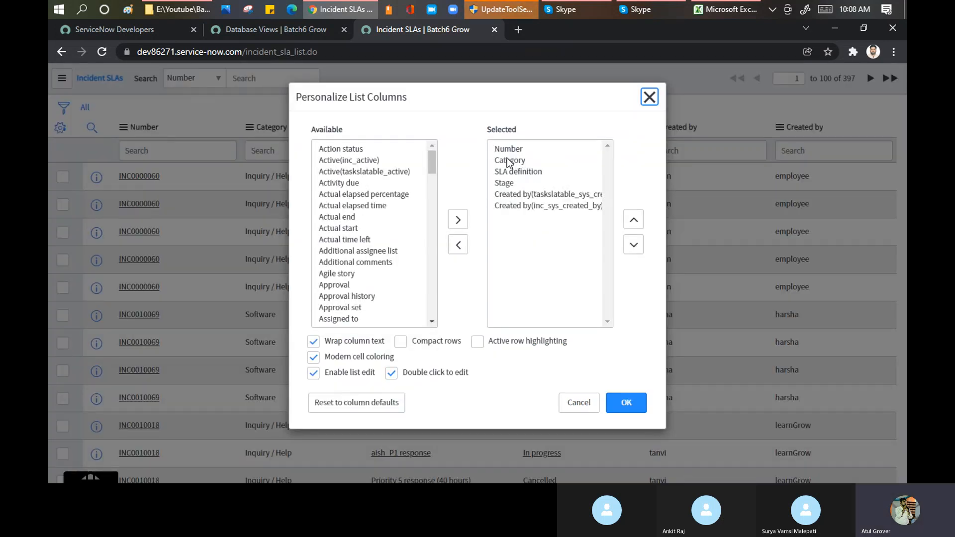
{"action": "left_click", "coordinate": [512, 154]}
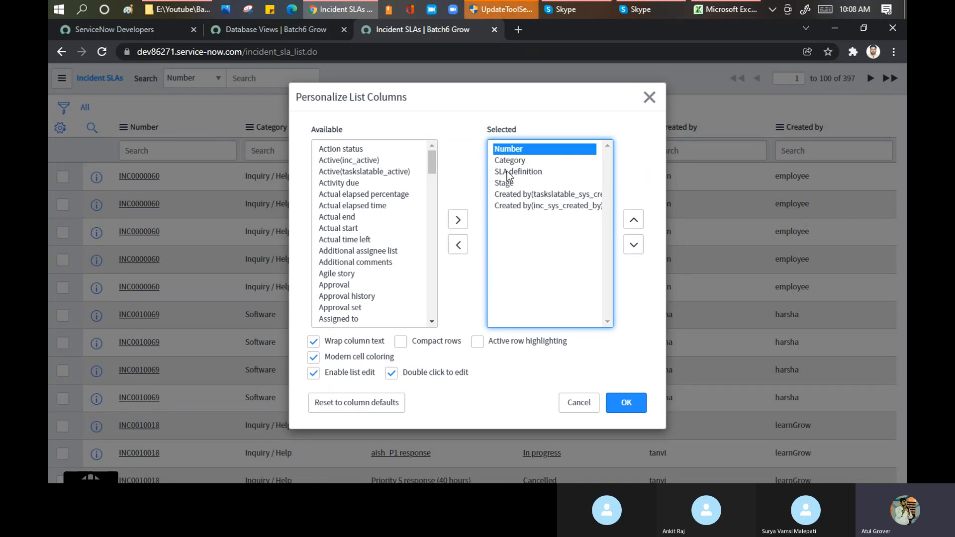
{"action": "left_click", "coordinate": [515, 196]}
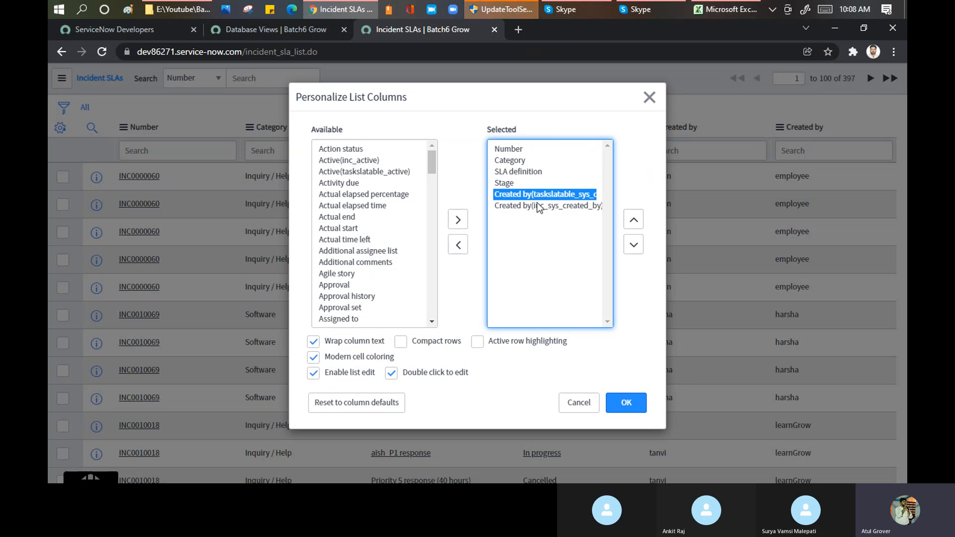
{"action": "left_click", "coordinate": [522, 208]}
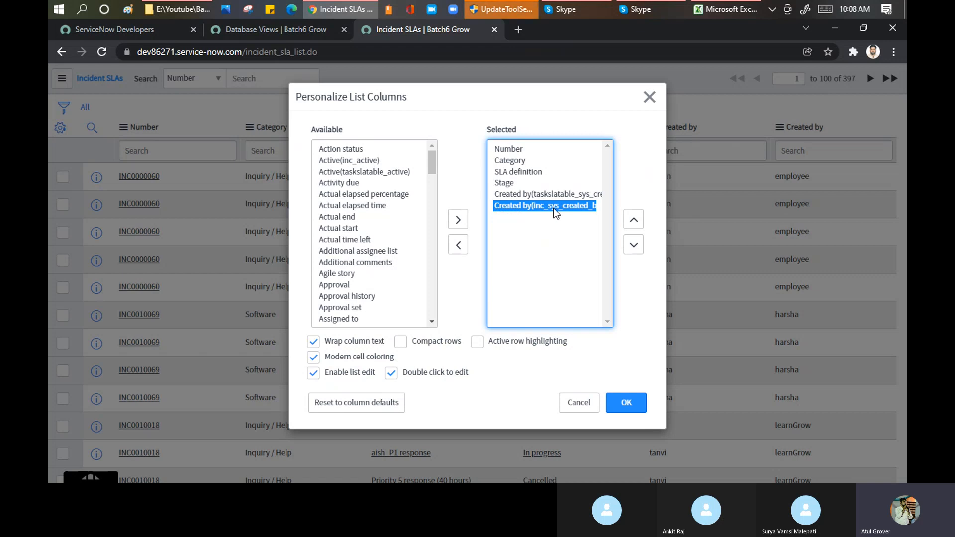
{"action": "left_click", "coordinate": [649, 97]}
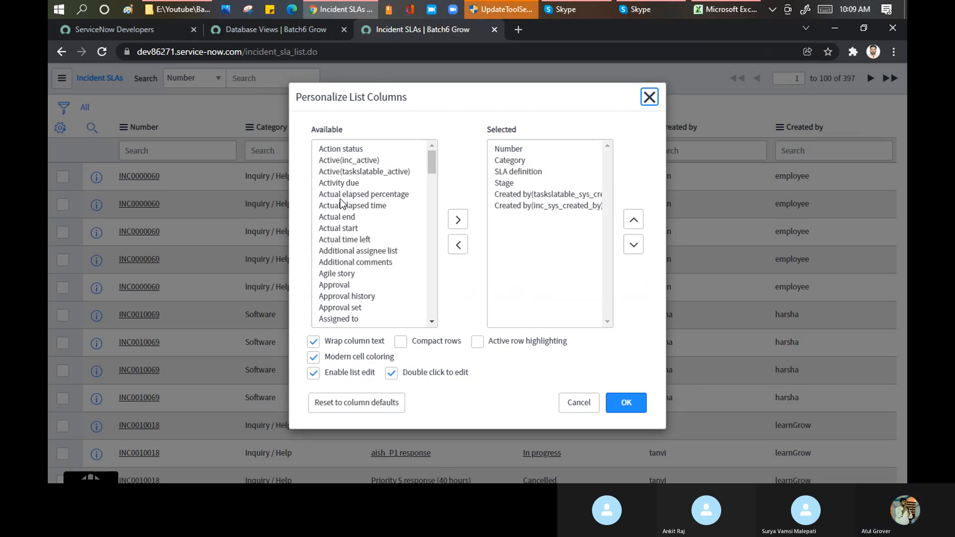
- Examine the inc and taskslatable prefixes of the duplicate available columns, such as Active, Domain and Created
{"action": "left_click", "coordinate": [352, 172]}
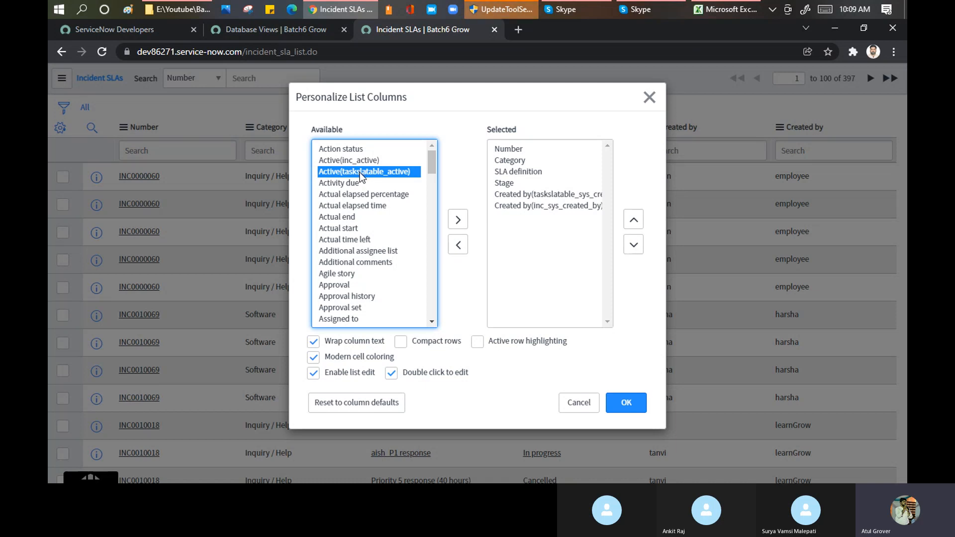
{"action": "left_click", "coordinate": [359, 162]}
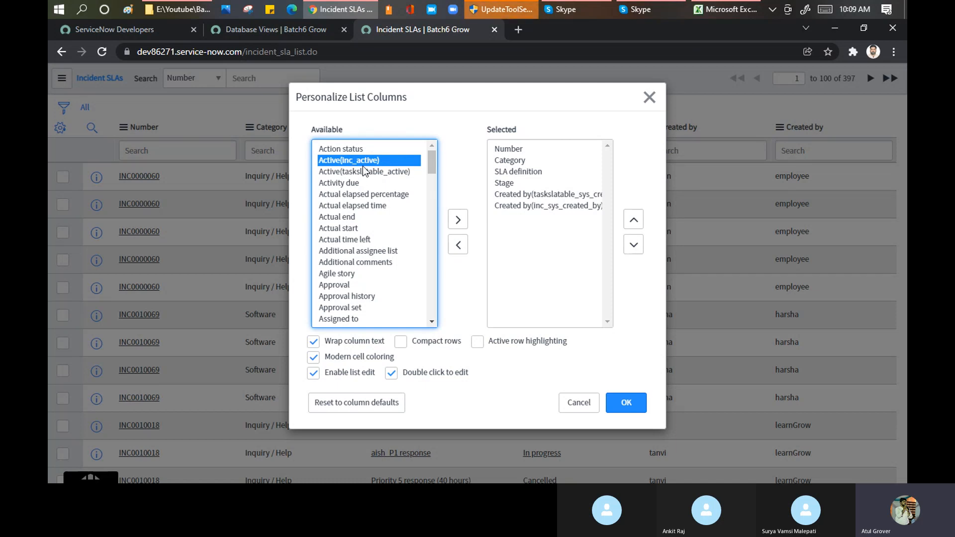
{"action": "left_click", "coordinate": [352, 183]}
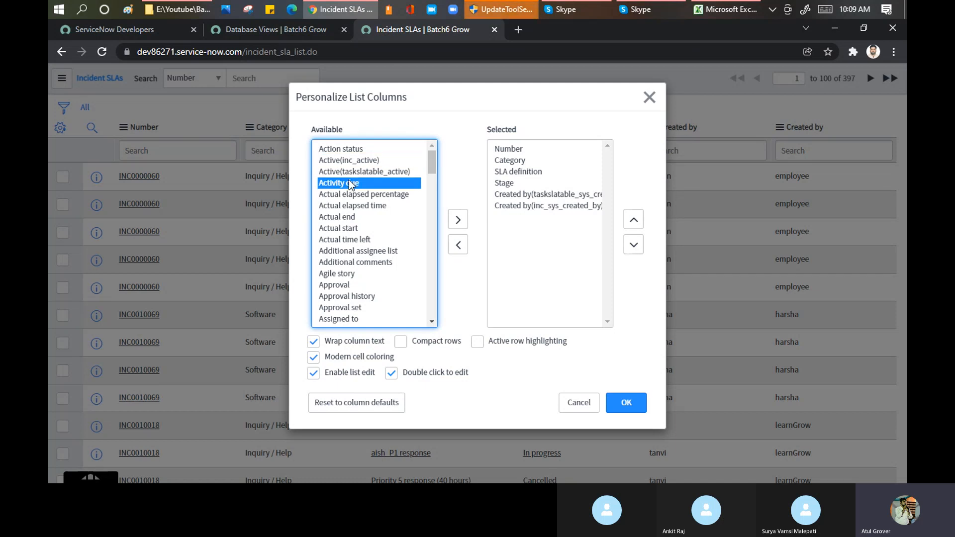
{"action": "key", "text": "n"}
{"action": "key", "text": "n"}
{"action": "key", "text": "n"}
{"action": "key", "text": "n"}
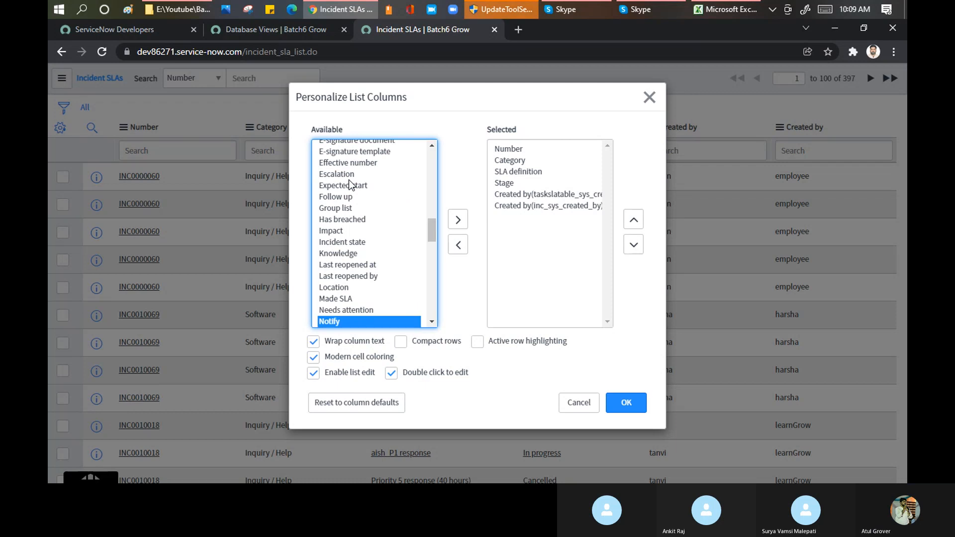
{"action": "key", "text": "Up"}
{"action": "key", "text": "Up"}
{"action": "key", "text": "Up"}
{"action": "key", "text": "Up"}
{"action": "key", "text": "Up"}
{"action": "key", "text": "Up"}
{"action": "key", "text": "Up"}
{"action": "key", "text": "Up"}
{"action": "key", "text": "Up"}
{"action": "key", "text": "Up"}
{"action": "key", "text": "Up"}
{"action": "key", "text": "Up"}
{"action": "key", "text": "Up"}
{"action": "key", "text": "Up"}
{"action": "key", "text": "Up"}
{"action": "key", "text": "Up"}
{"action": "key", "text": "Up"}
{"action": "key", "text": "Up"}
{"action": "key", "text": "Up"}
{"action": "key", "text": "Up"}
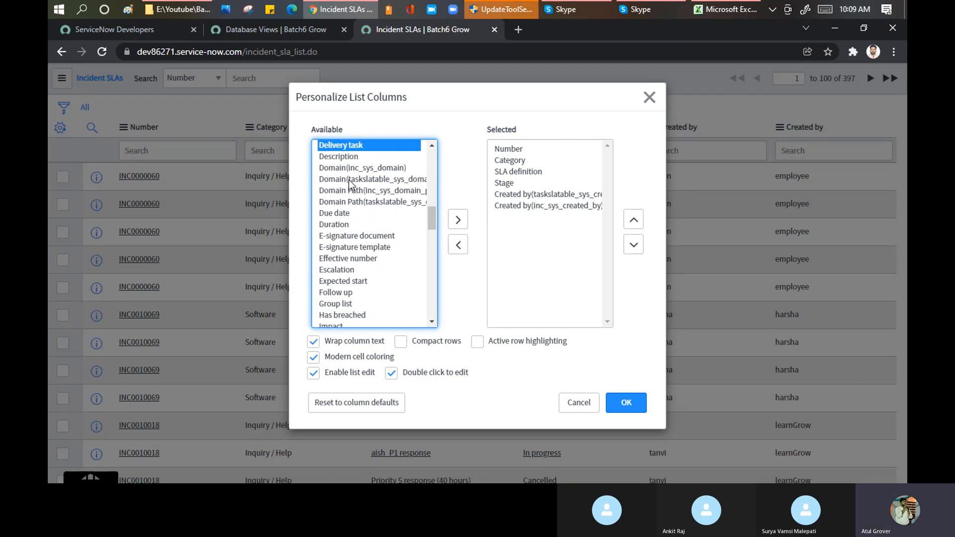
{"action": "key", "text": "Down"}
{"action": "key", "text": "Down"}
{"action": "key", "text": "Down"}
{"action": "key", "text": "Up"}
{"action": "key", "text": "Up"}
{"action": "key", "text": "Up"}
{"action": "key", "text": "Up"}
{"action": "key", "text": "Up"}
{"action": "key", "text": "Up"}
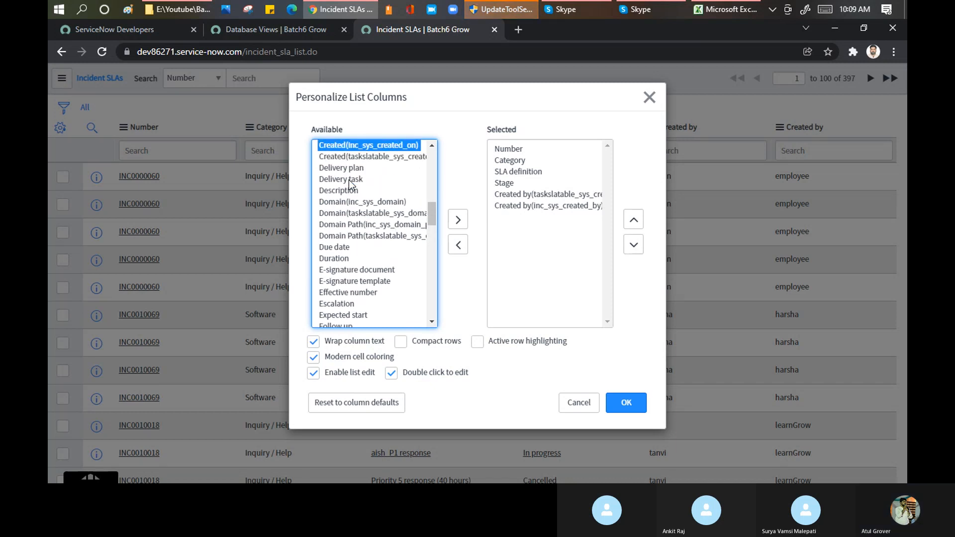
{"action": "key", "text": "Up"}
{"action": "key", "text": "Up"}
- Examine the available Updated, Updated by and Updates columns of both tables and leave the column personalization without changes
{"action": "key", "text": "u"}
{"action": "key", "text": "Down"}
{"action": "key", "text": "Down"}
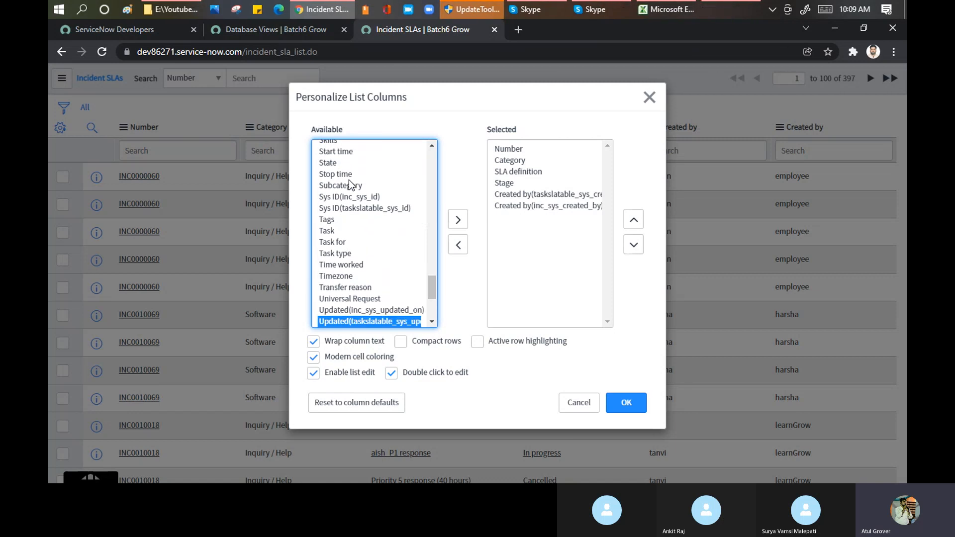
{"action": "key", "text": "Down"}
{"action": "key", "text": "Down"}
{"action": "key", "text": "Down"}
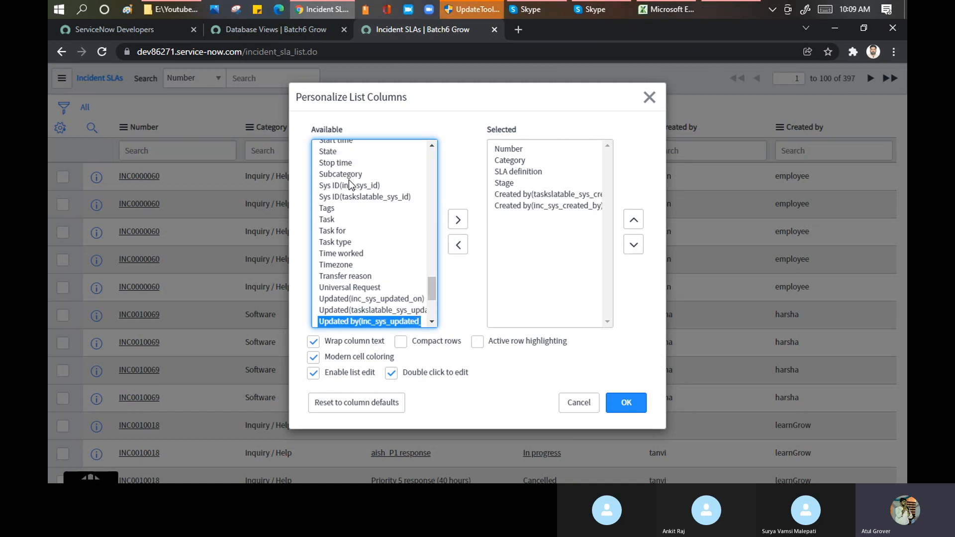
{"action": "key", "text": "Down"}
{"action": "key", "text": "Down"}
{"action": "key", "text": "Down"}
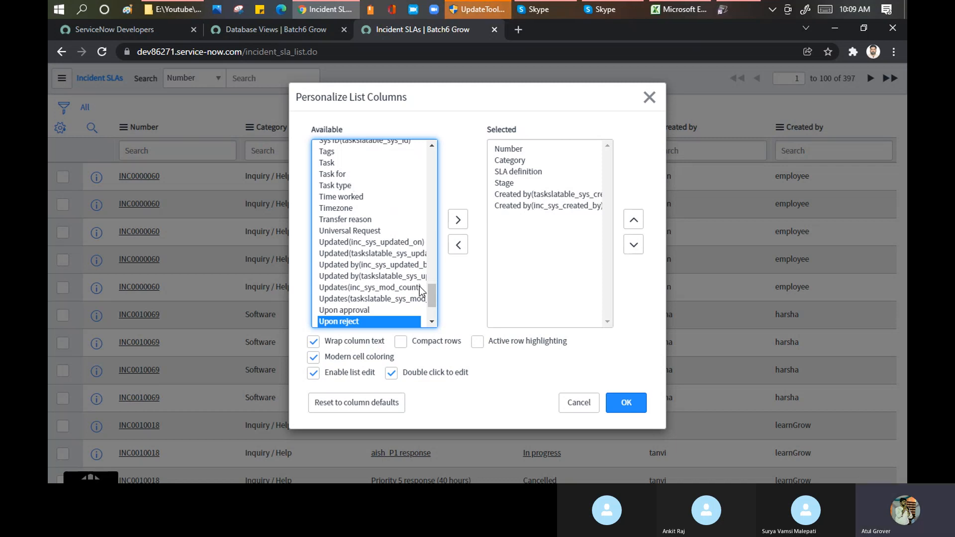
{"action": "left_click", "coordinate": [650, 99]}
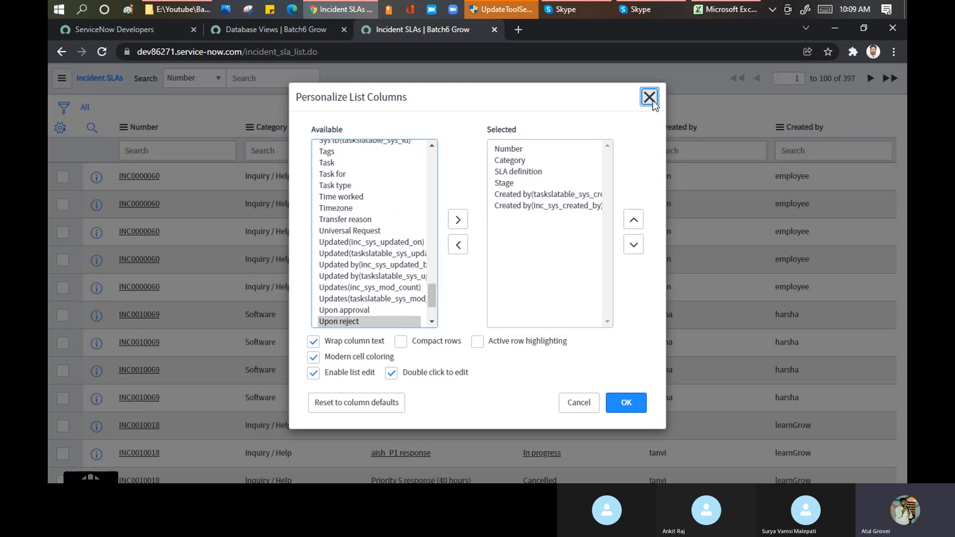
- Go back to the Database Views list and filter it by names containing change
{"action": "left_click", "coordinate": [277, 31]}
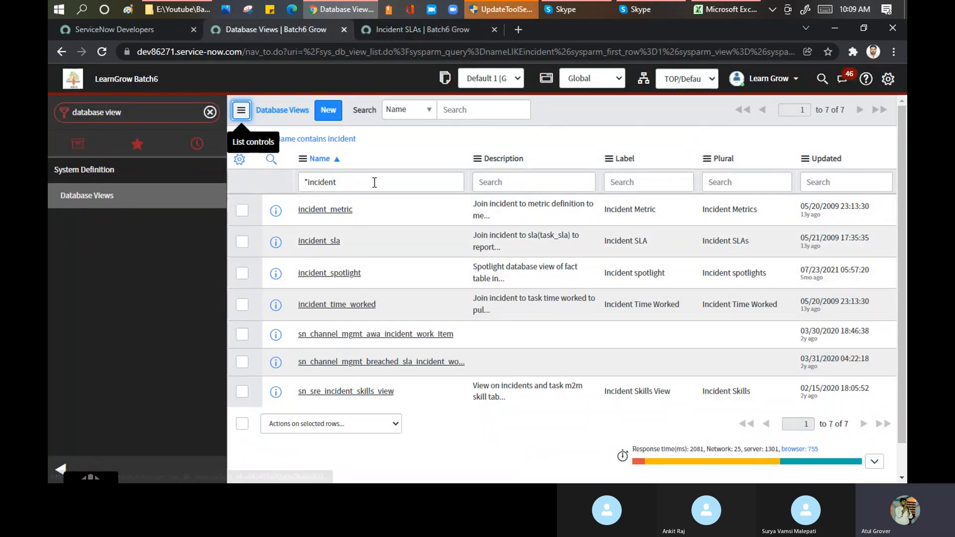
{"action": "left_click", "coordinate": [356, 181]}
{"action": "key", "text": "BackSpace"}
{"action": "key", "text": "BackSpace"}
{"action": "key", "text": "BackSpace"}
{"action": "key", "text": "BackSpace"}
{"action": "key", "text": "BackSpace"}
{"action": "key", "text": "BackSpace"}
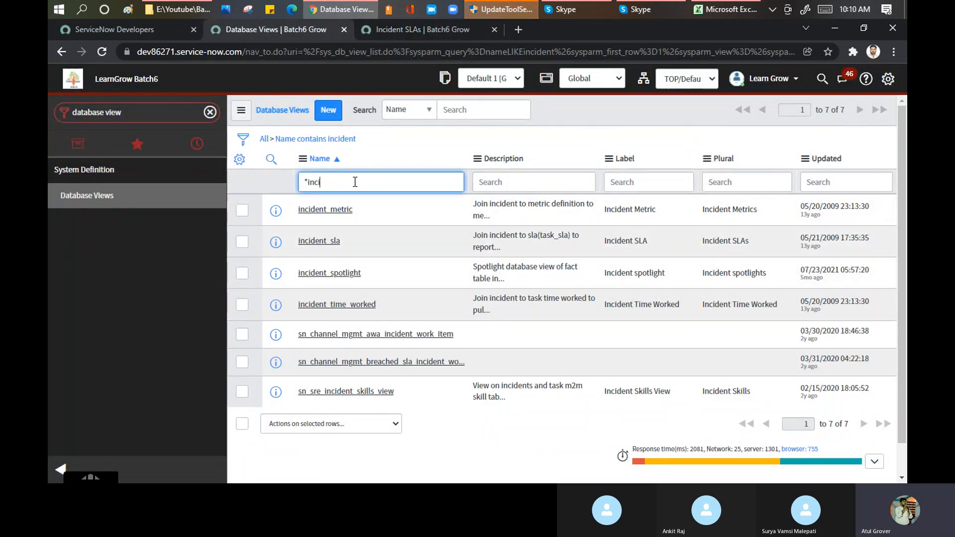
{"action": "key", "text": "BackSpace"}
{"action": "type", "text": "change"}
{"action": "key", "text": "Return"}
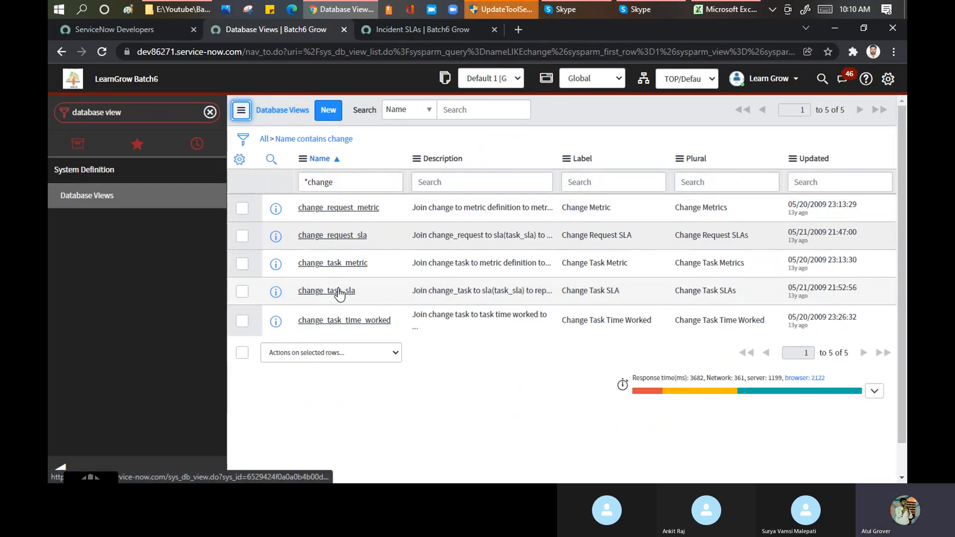
- Open the change_task_sla database view and examine its name, description and joined view tables
{"action": "left_click", "coordinate": [329, 291]}
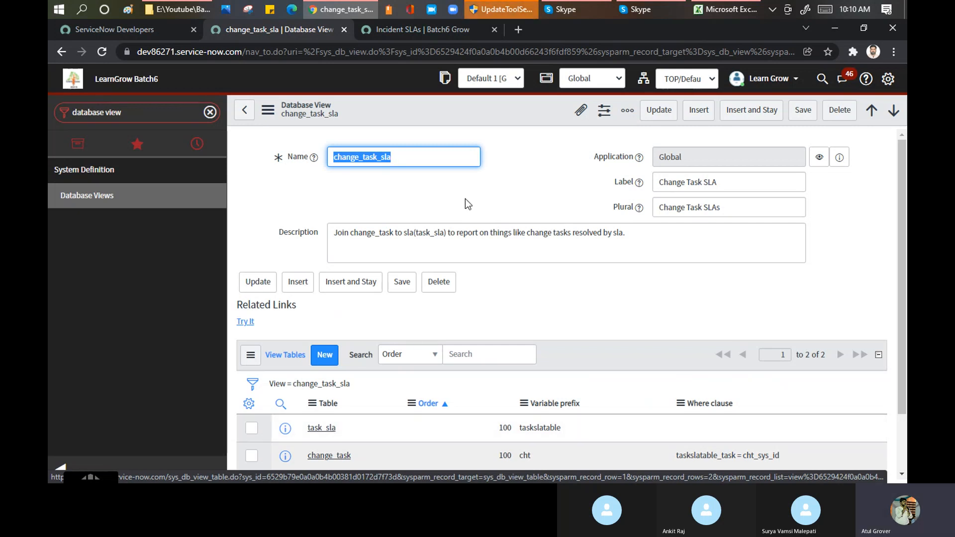
{"action": "left_click_drag", "start_coordinate": [400, 158], "coordinate": [332, 158]}
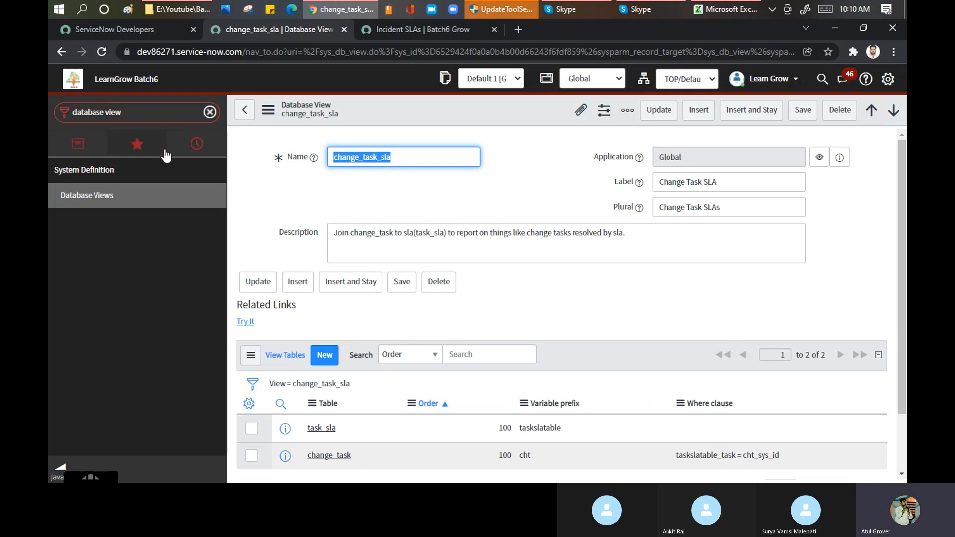
- Filter the application navigator by performance to find the Performance Analytics modules
{"action": "left_click", "coordinate": [155, 117]}
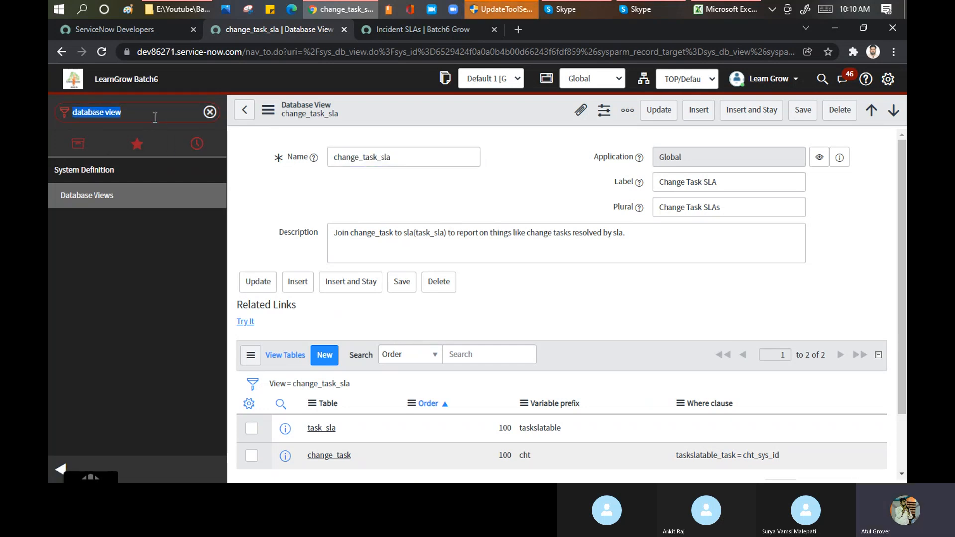
{"action": "type", "text": "pr"}
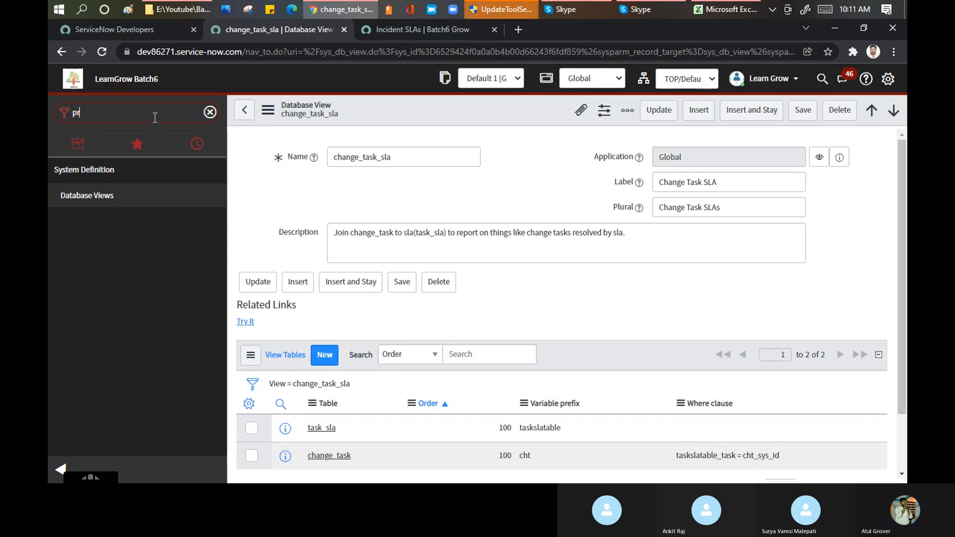
{"action": "key", "text": "BackSpace"}
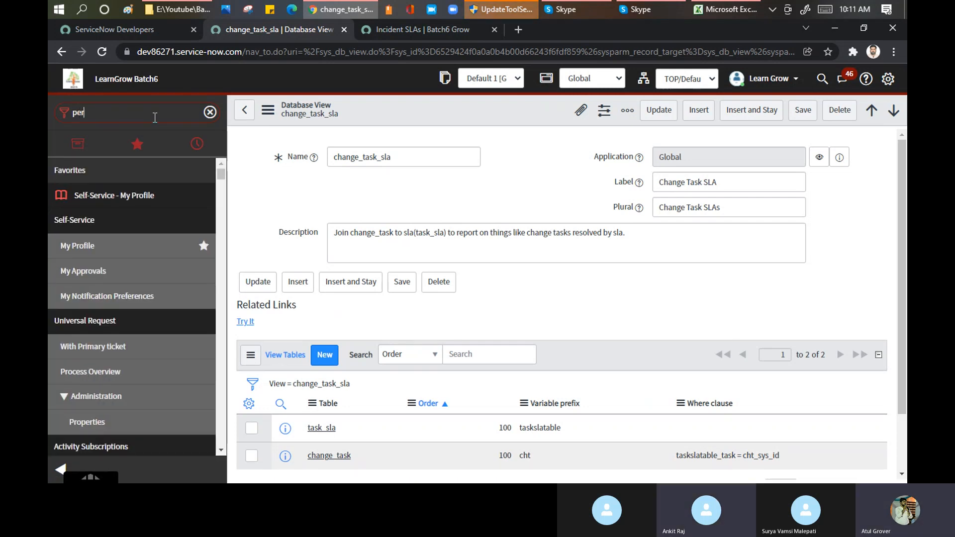
{"action": "type", "text": "erform"}
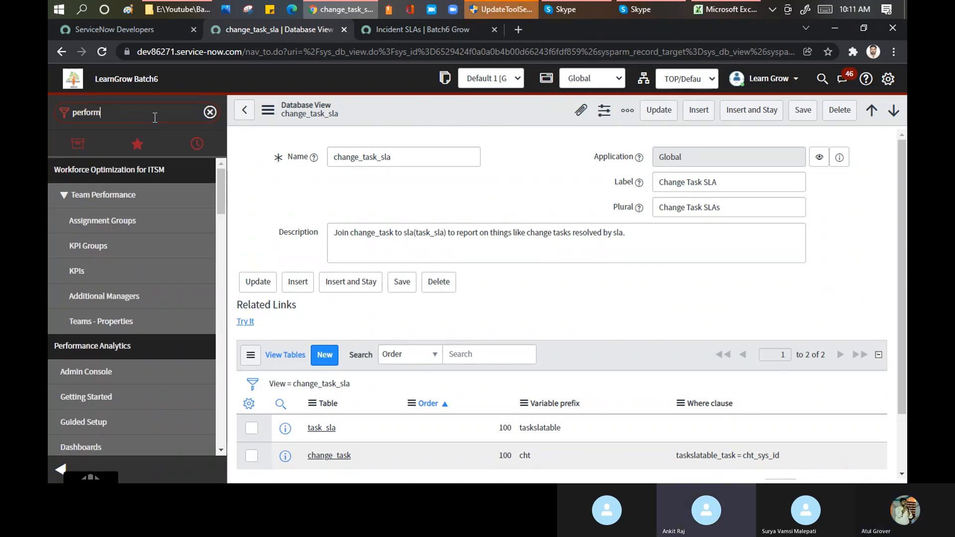
{"action": "type", "text": "ance"}
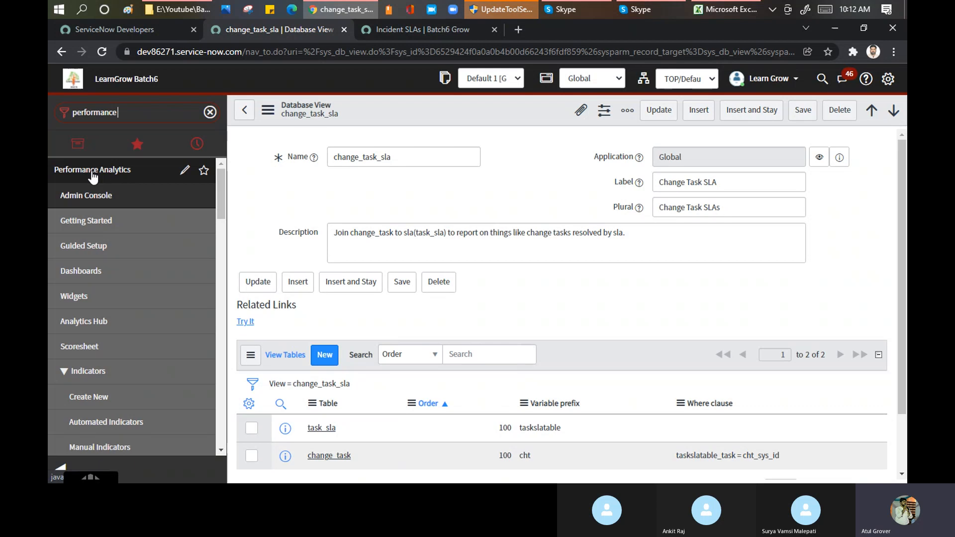
- Open the Performance Analytics Dashboards overview in a separate browser tab and open the CMDB Completeness Dashboard from it
{"action": "left_click", "coordinate": [85, 272]}
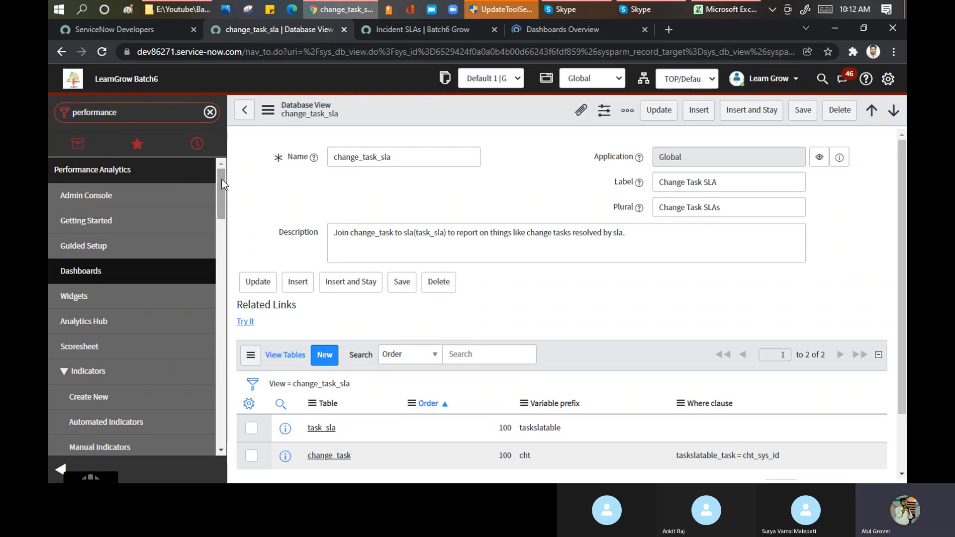
{"action": "scroll", "coordinate": [223, 194], "scroll_direction": "down", "scroll_amount": 1}
{"action": "scroll", "coordinate": [222, 191], "scroll_direction": "down", "scroll_amount": 2}
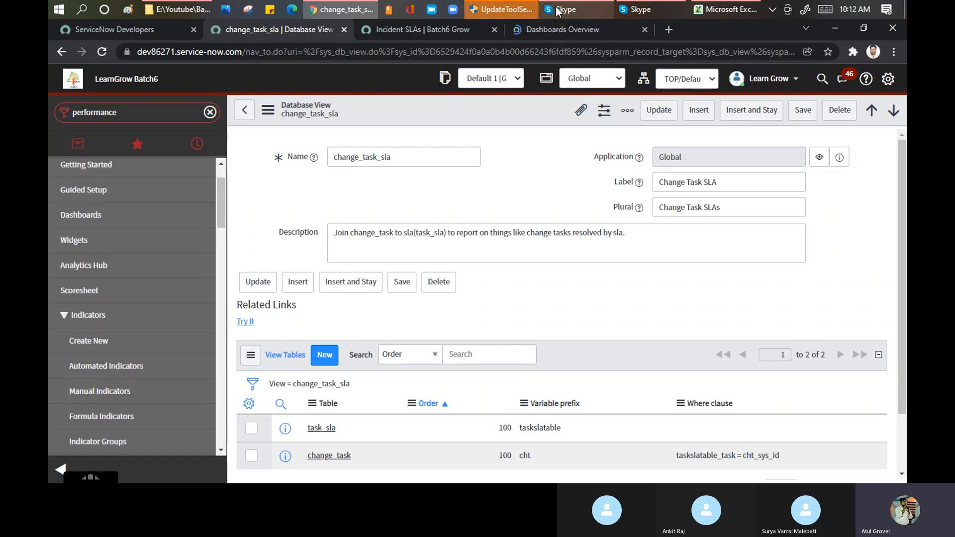
{"action": "mouse_move", "coordinate": [558, 10]}
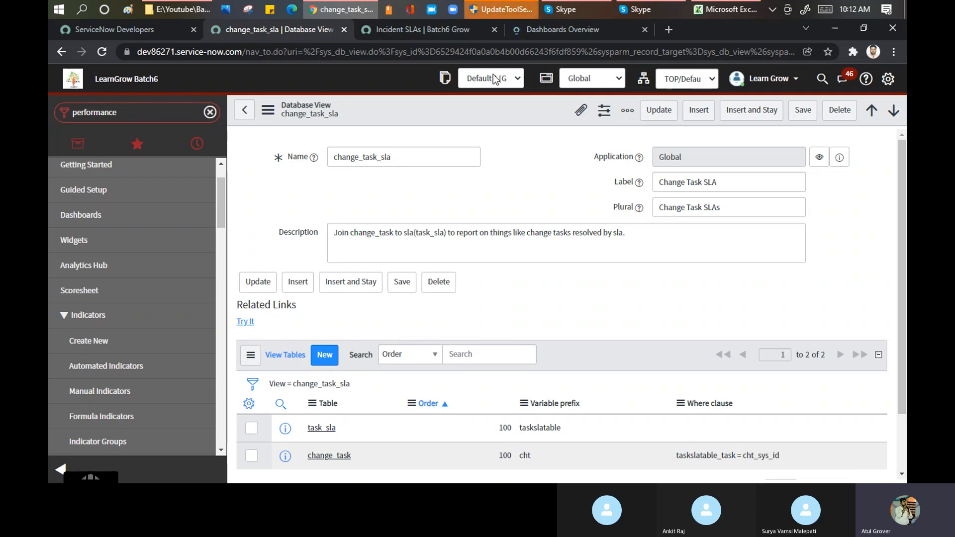
{"action": "left_click", "coordinate": [573, 29]}
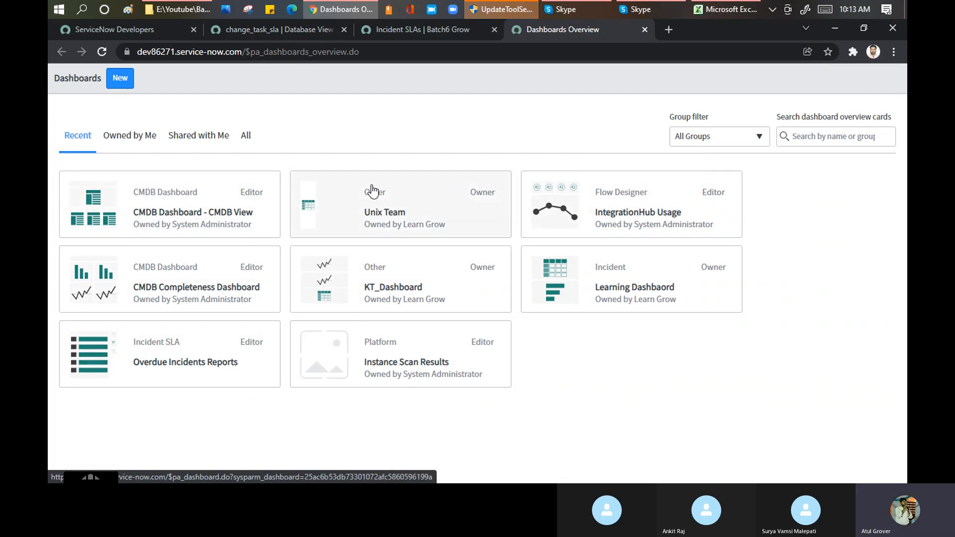
{"action": "left_click", "coordinate": [184, 266]}
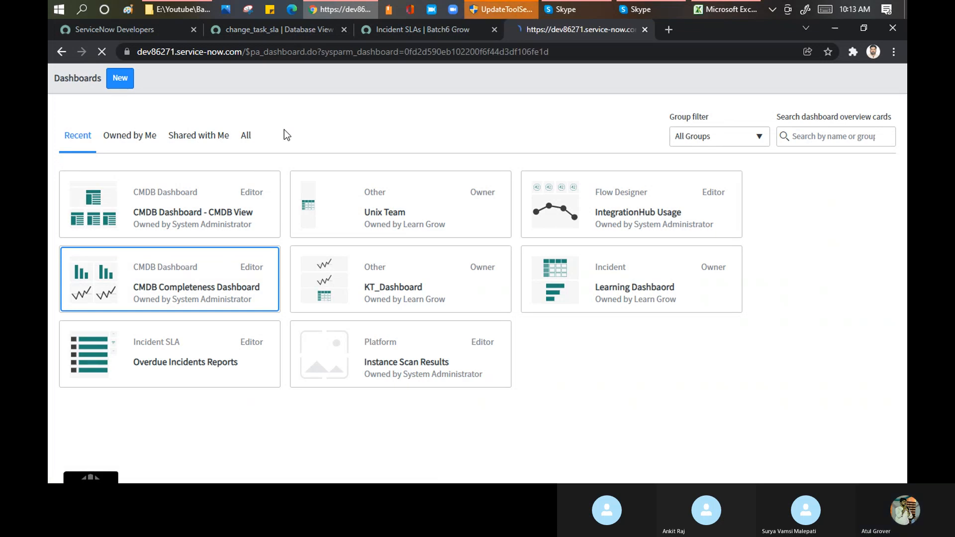
- Return to the Performance Analytics modules, open the Manual Indicators list and remove its Type = Manual condition
{"action": "left_click", "coordinate": [413, 29]}
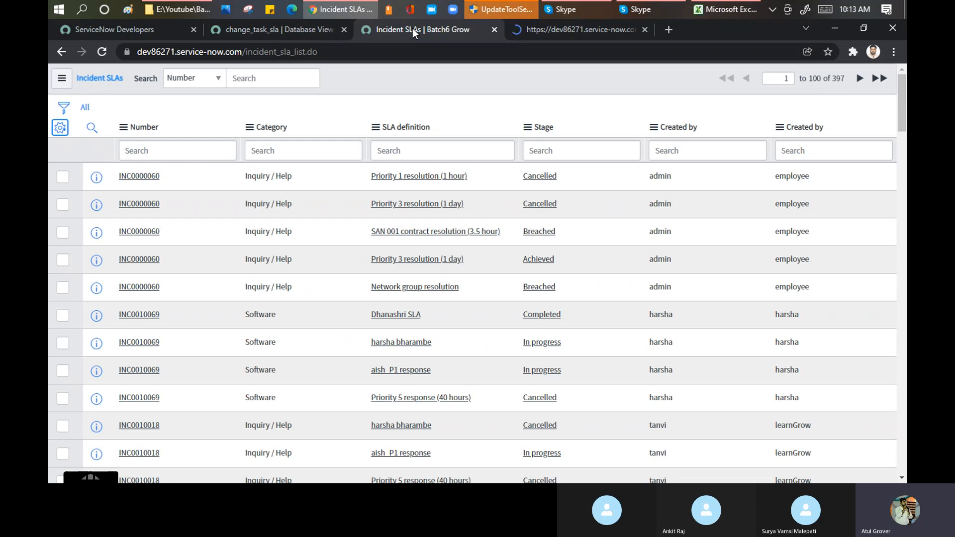
{"action": "left_click", "coordinate": [295, 28]}
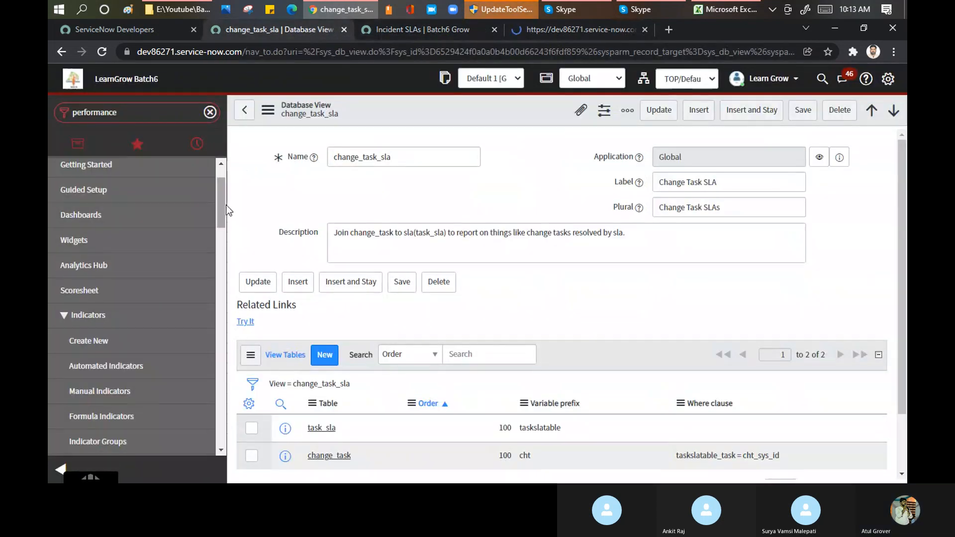
{"action": "left_click_drag", "start_coordinate": [222, 202], "coordinate": [222, 208]}
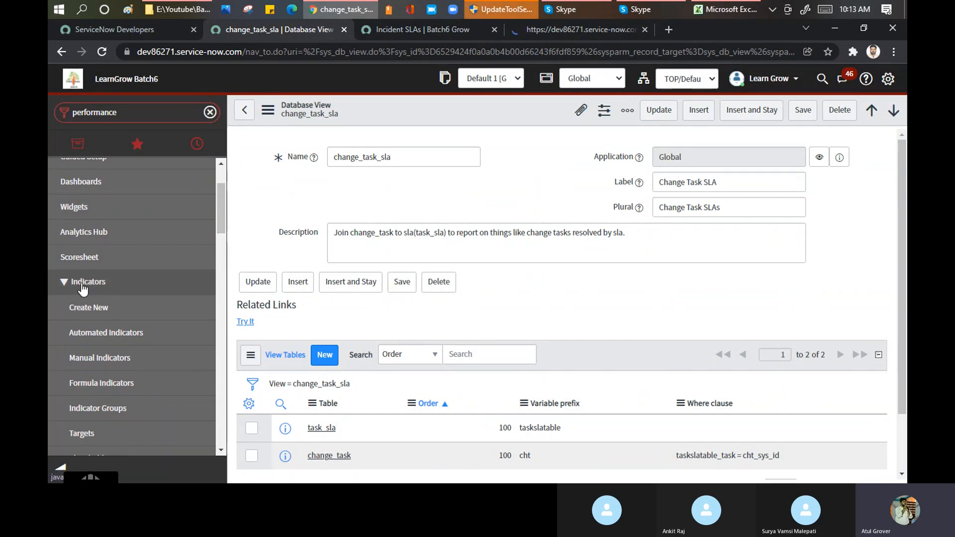
{"action": "left_click", "coordinate": [105, 365]}
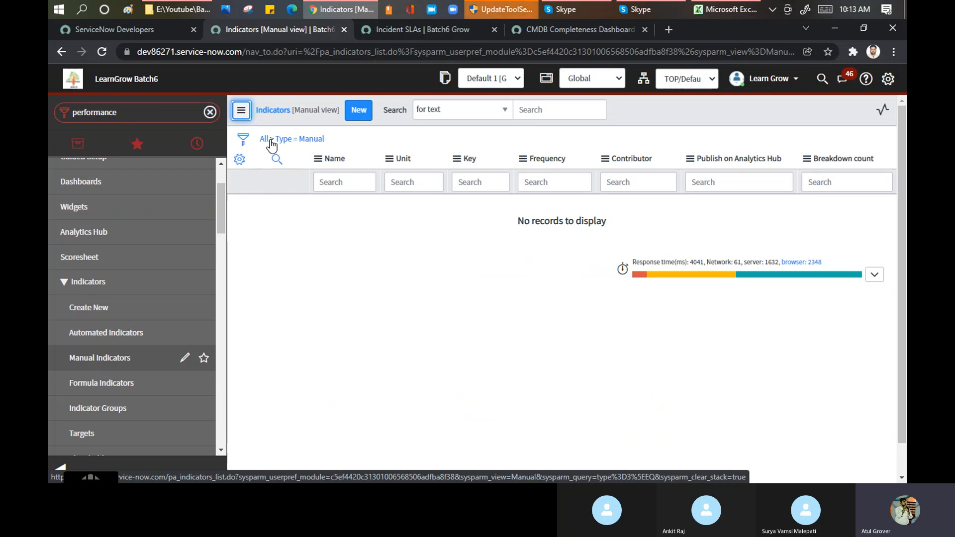
{"action": "left_click", "coordinate": [271, 140]}
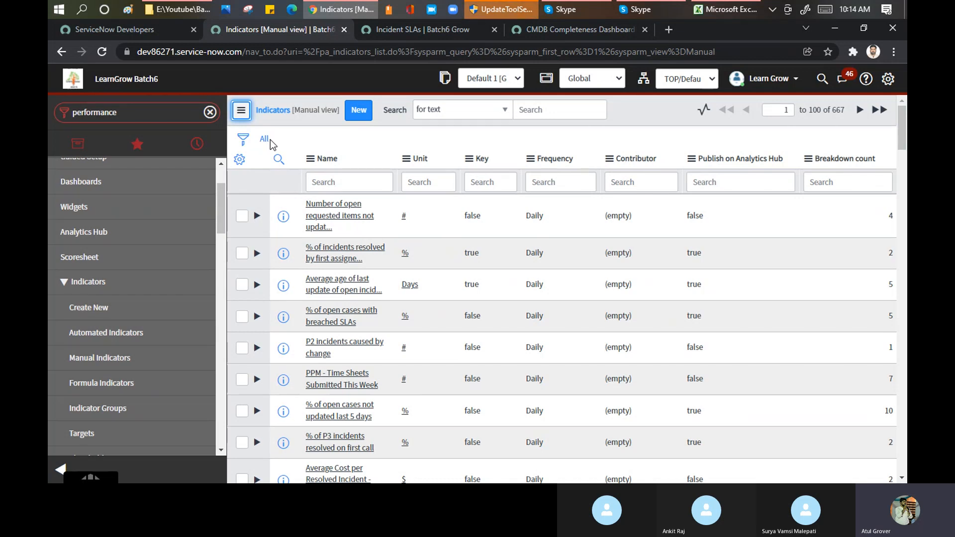
- Open the "% of incidents resolved by first assigned group" indicator and examine its properties and formula
{"action": "left_click", "coordinate": [333, 257]}
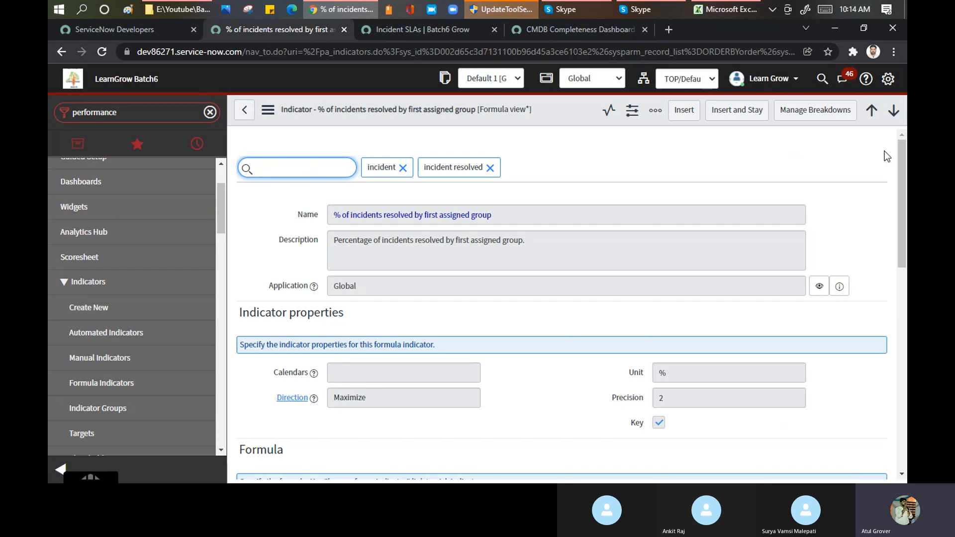
{"action": "left_click_drag", "start_coordinate": [904, 149], "coordinate": [904, 164]}
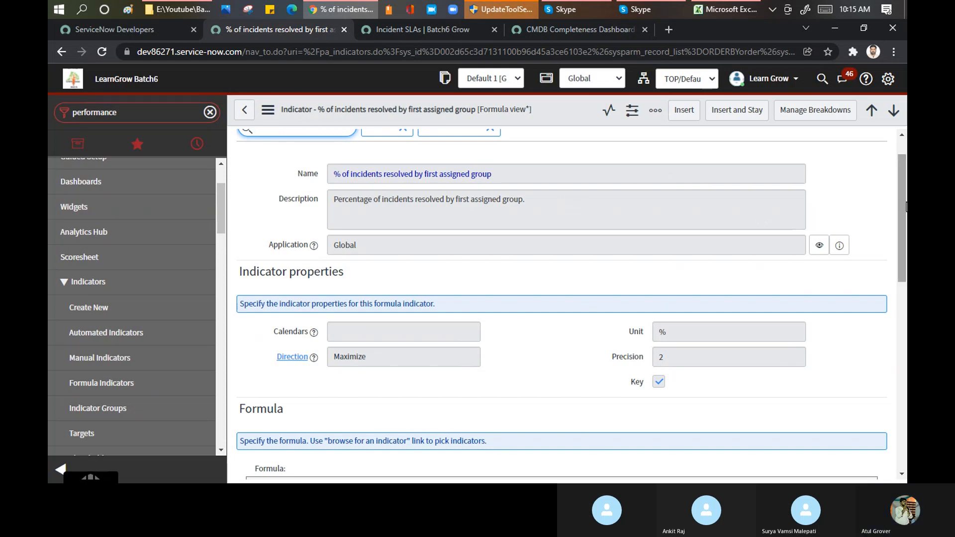
{"action": "scroll", "coordinate": [906, 207], "scroll_direction": "down", "scroll_amount": 2}
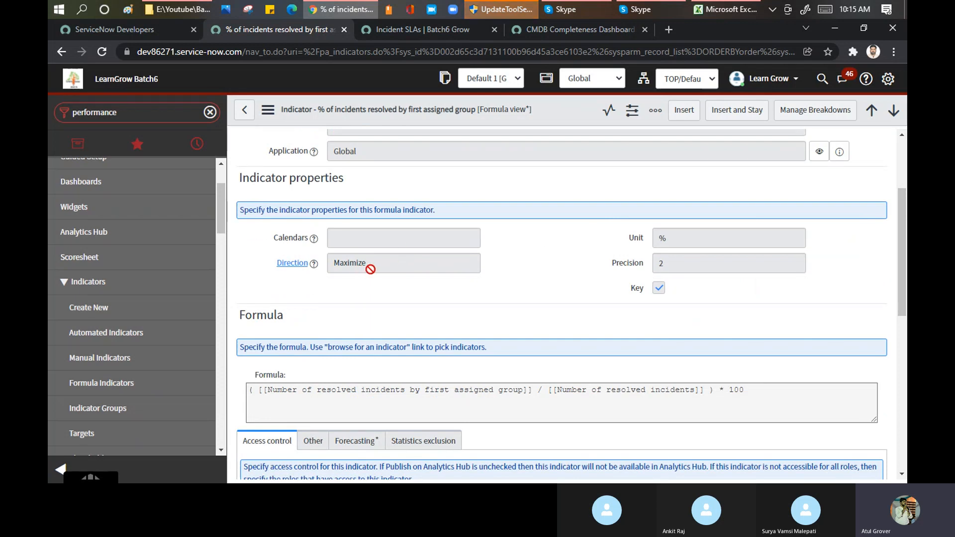
{"action": "left_click", "coordinate": [274, 392]}
{"action": "left_click_drag", "start_coordinate": [273, 392], "coordinate": [389, 401]}
{"action": "left_click_drag", "start_coordinate": [472, 401], "coordinate": [769, 396]}
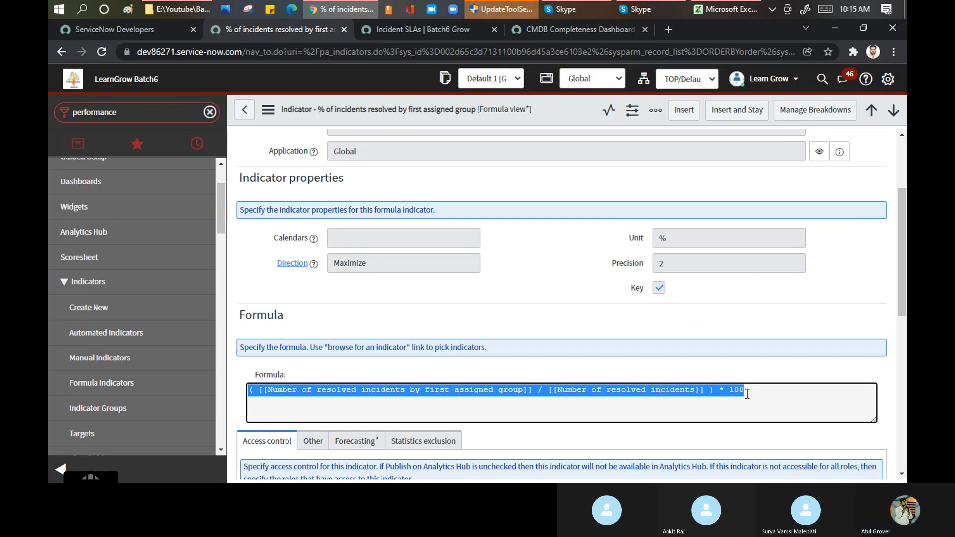
{"action": "left_click_drag", "start_coordinate": [749, 394], "coordinate": [237, 398]}
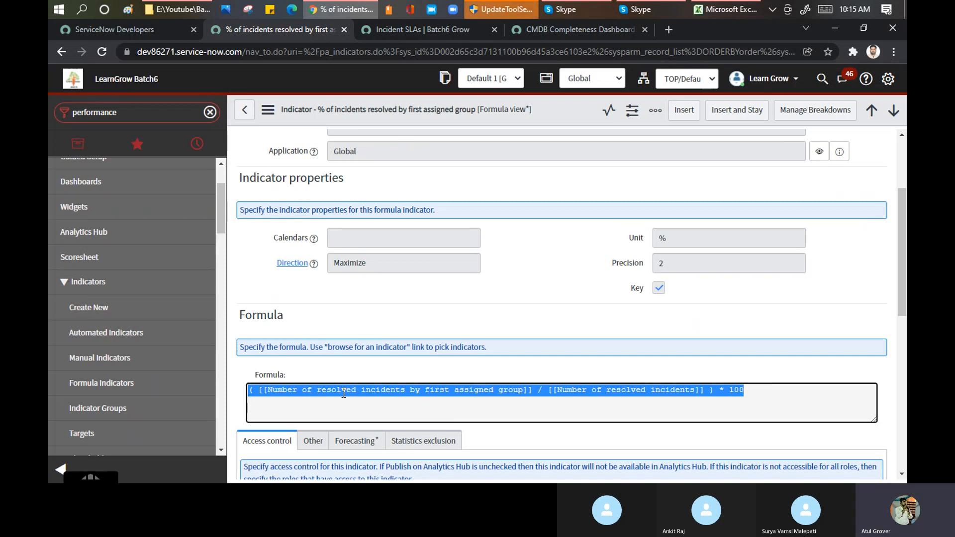
- Examine the indicator's breakdowns and contributing indicators, and compare the contributing indicators with the terms of its formula
{"action": "left_click_drag", "start_coordinate": [904, 276], "coordinate": [906, 431]}
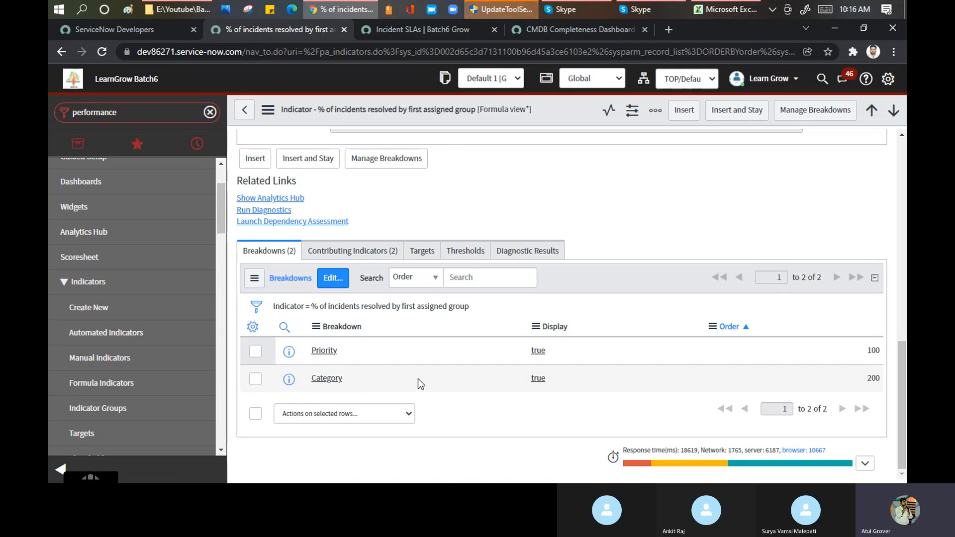
{"action": "left_click", "coordinate": [365, 256]}
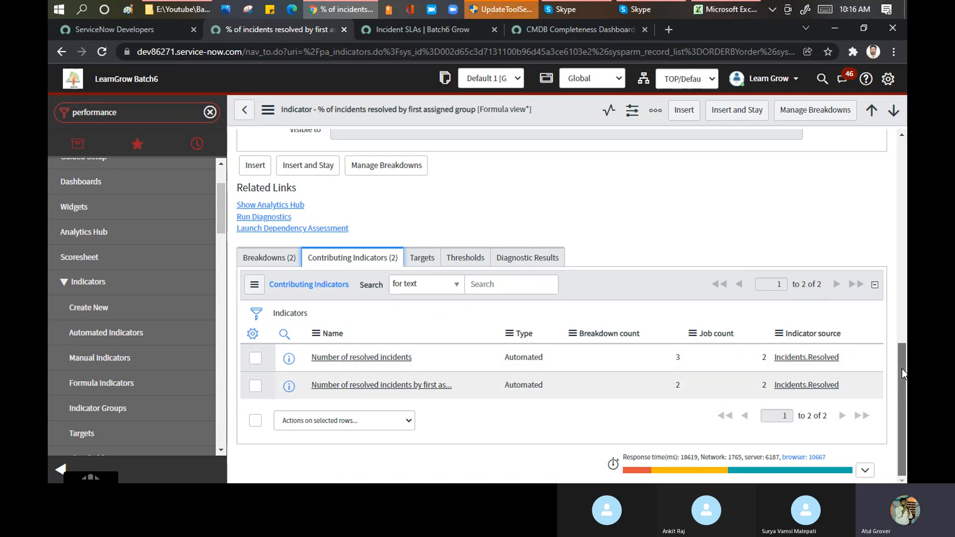
{"action": "scroll", "coordinate": [902, 377], "scroll_direction": "up", "scroll_amount": 5}
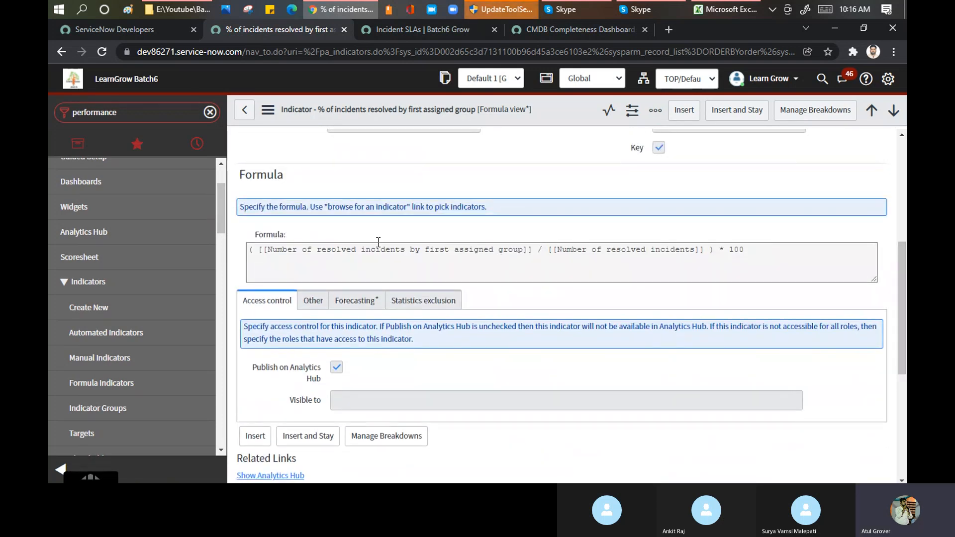
{"action": "left_click_drag", "start_coordinate": [361, 248], "coordinate": [523, 256]}
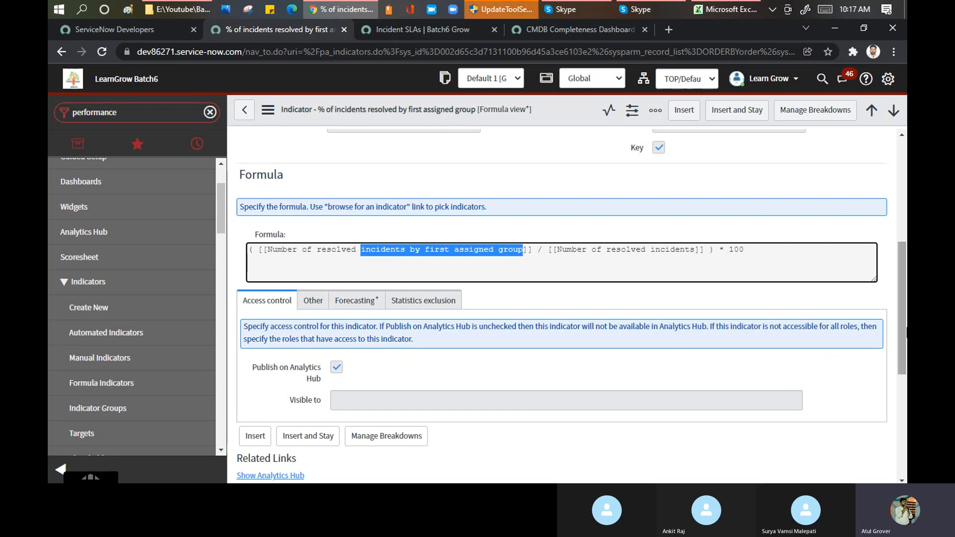
- Open the contributing indicator "Number of resolved incidents by first assigned group" and check its unit
{"action": "scroll", "coordinate": [905, 333], "scroll_direction": "down", "scroll_amount": 5}
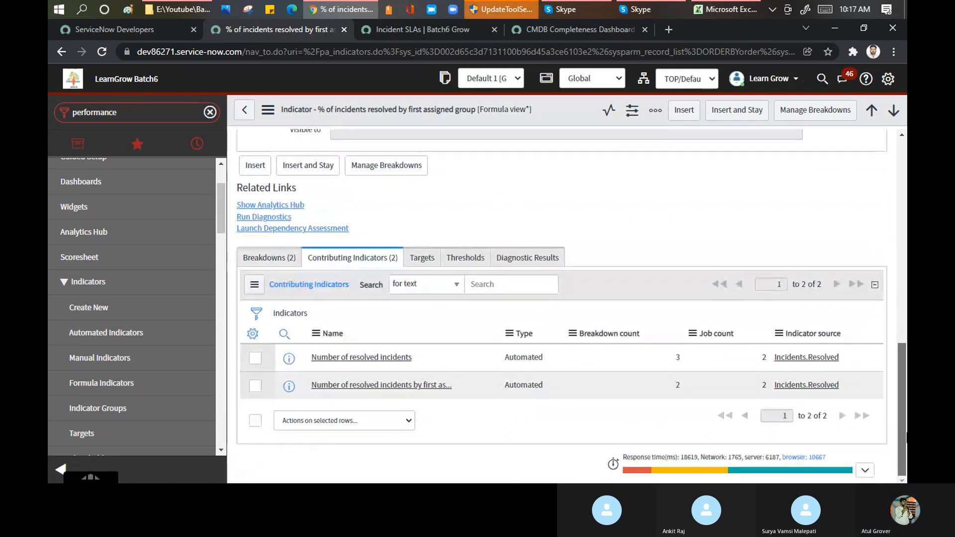
{"action": "left_click", "coordinate": [371, 387]}
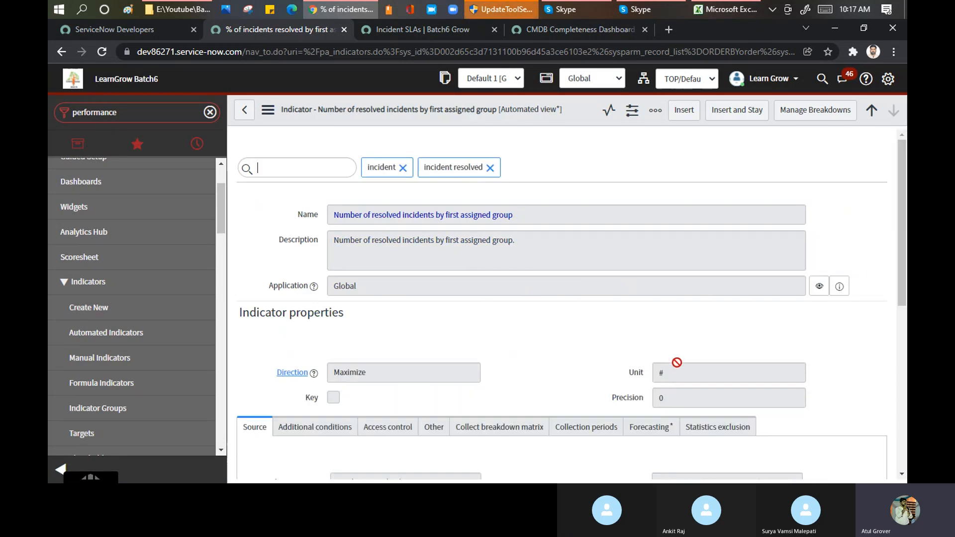
{"action": "double_click", "coordinate": [660, 373]}
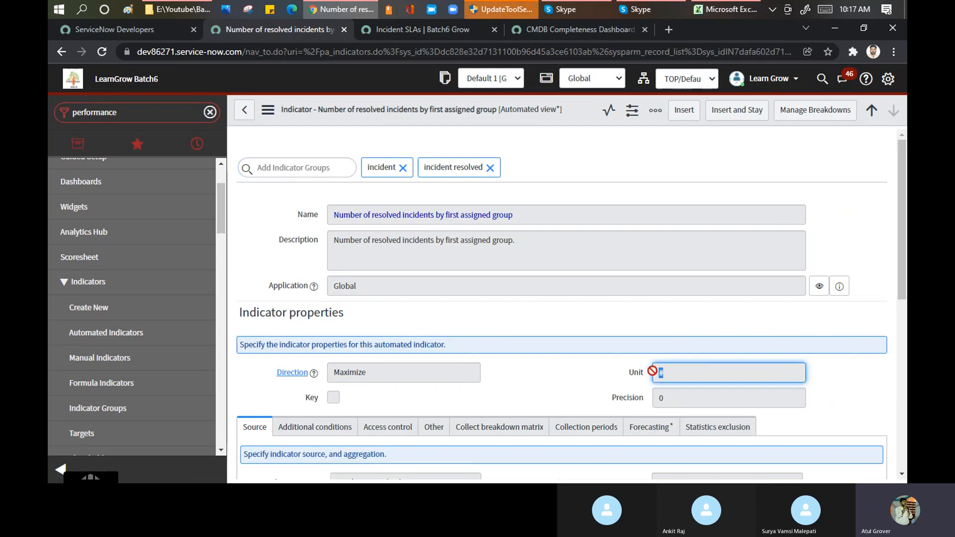
- Examine the breakdowns and the data collection jobs related to this automated indicator
{"action": "left_click_drag", "start_coordinate": [904, 260], "coordinate": [907, 405]}
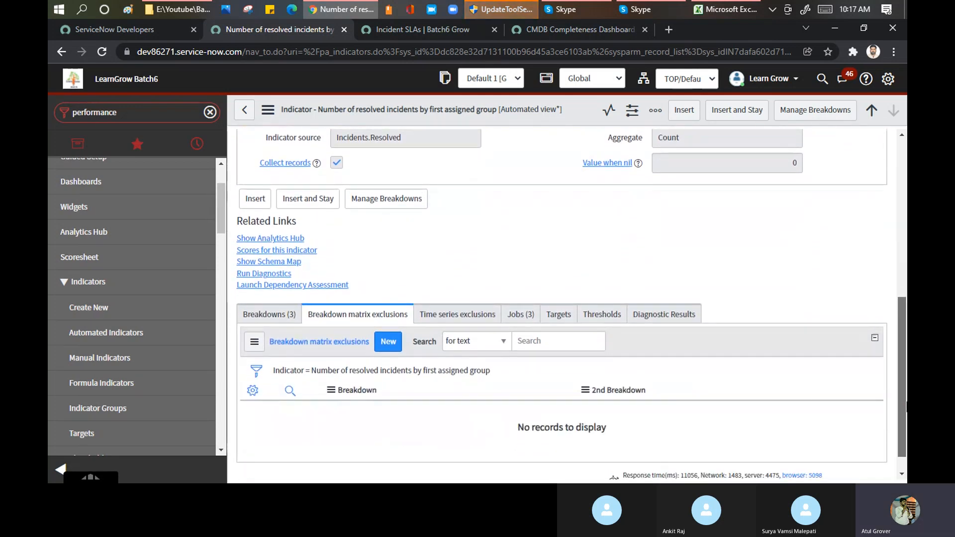
{"action": "scroll", "coordinate": [423, 383], "scroll_direction": "up", "scroll_amount": 2}
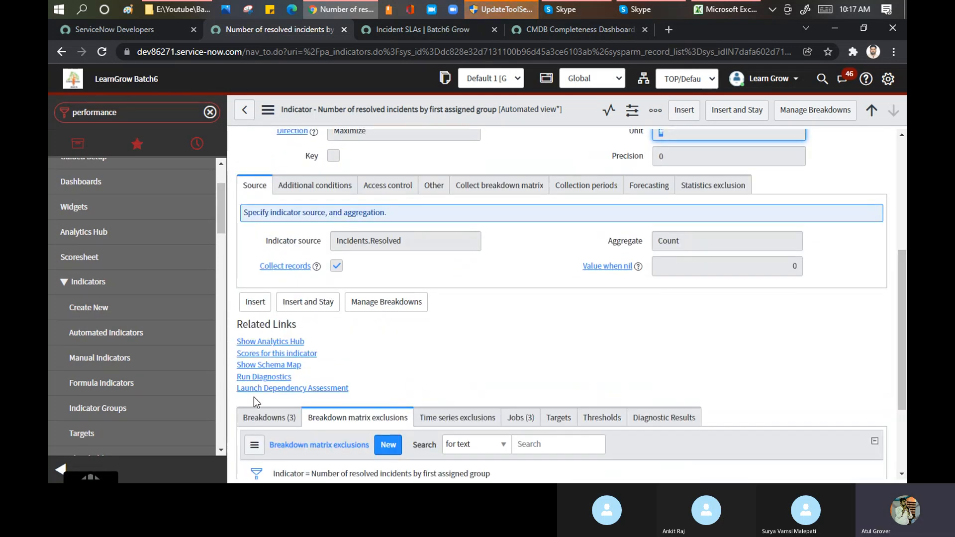
{"action": "left_click", "coordinate": [257, 419]}
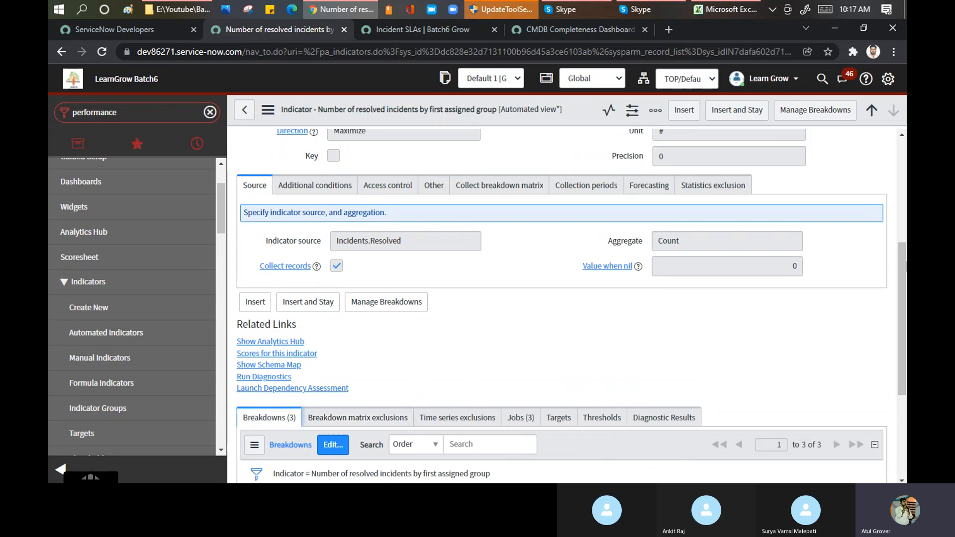
{"action": "left_click_drag", "start_coordinate": [906, 269], "coordinate": [906, 349]}
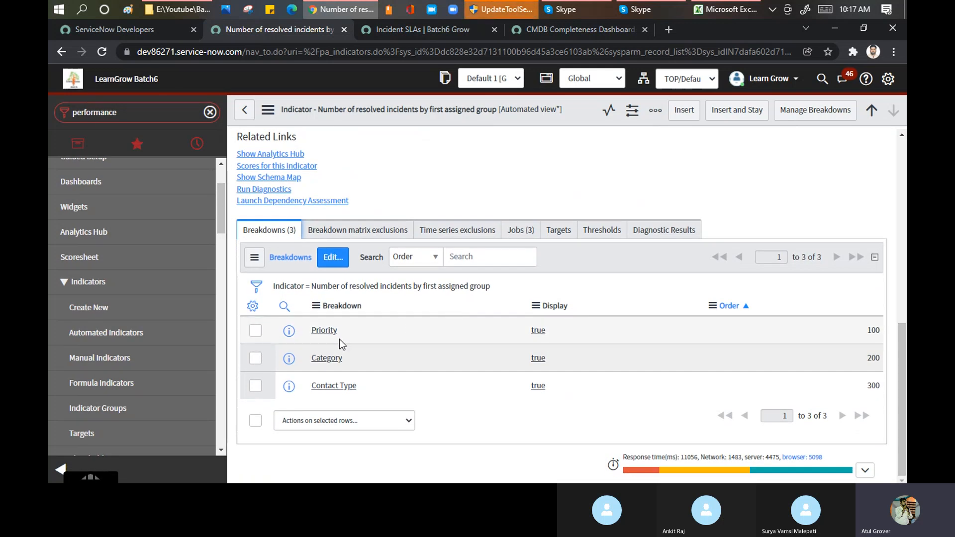
{"action": "left_click", "coordinate": [515, 236]}
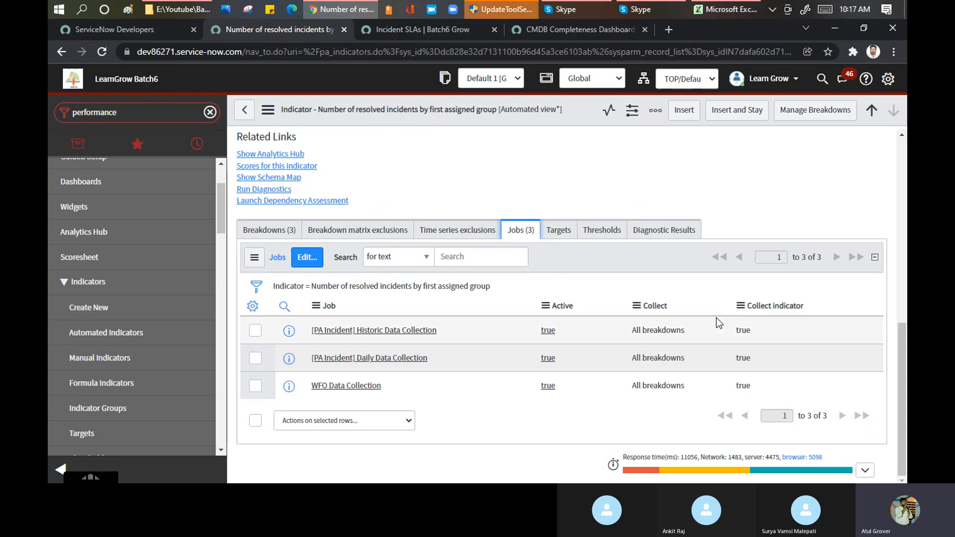
- Examine the automated indicator's additional conditions and its access control settings
{"action": "left_click_drag", "start_coordinate": [905, 374], "coordinate": [905, 269]}
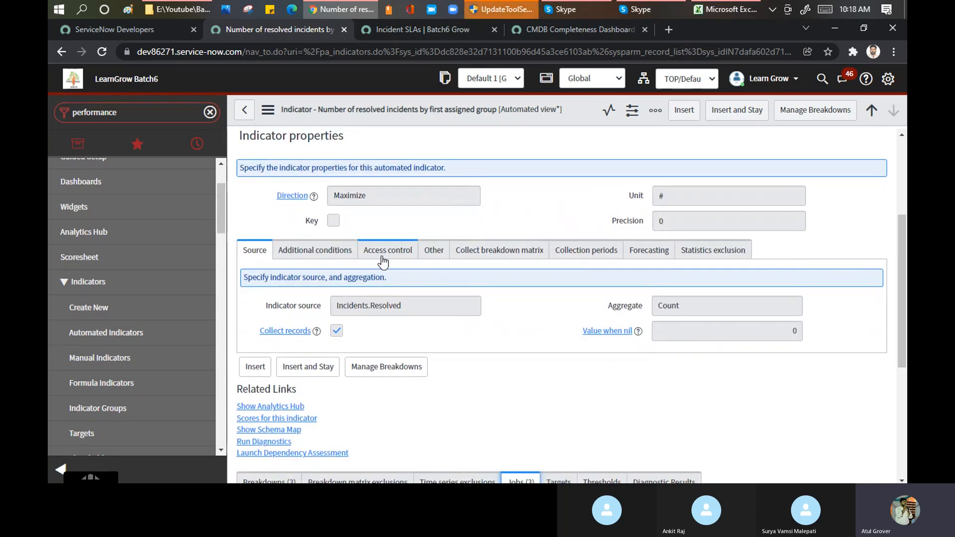
{"action": "left_click", "coordinate": [333, 254]}
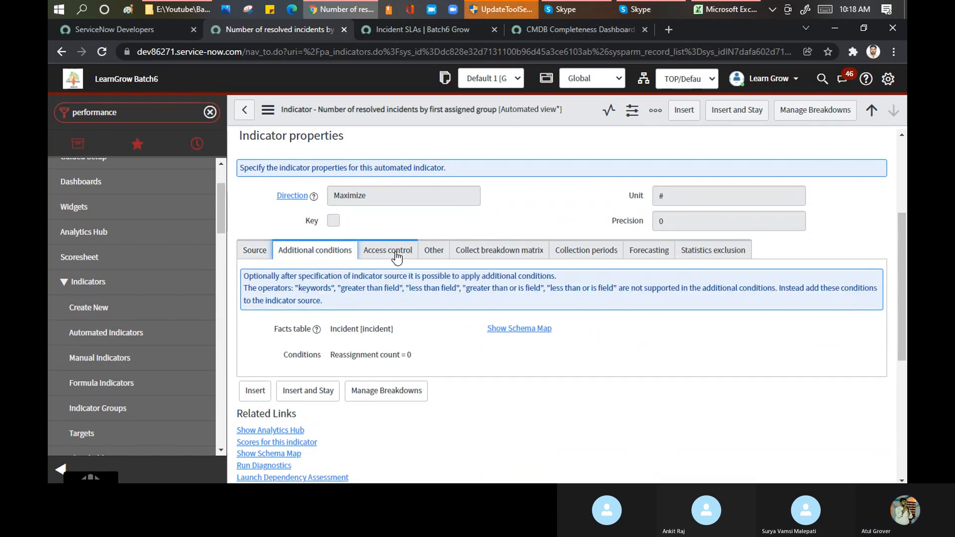
{"action": "left_click", "coordinate": [397, 256]}
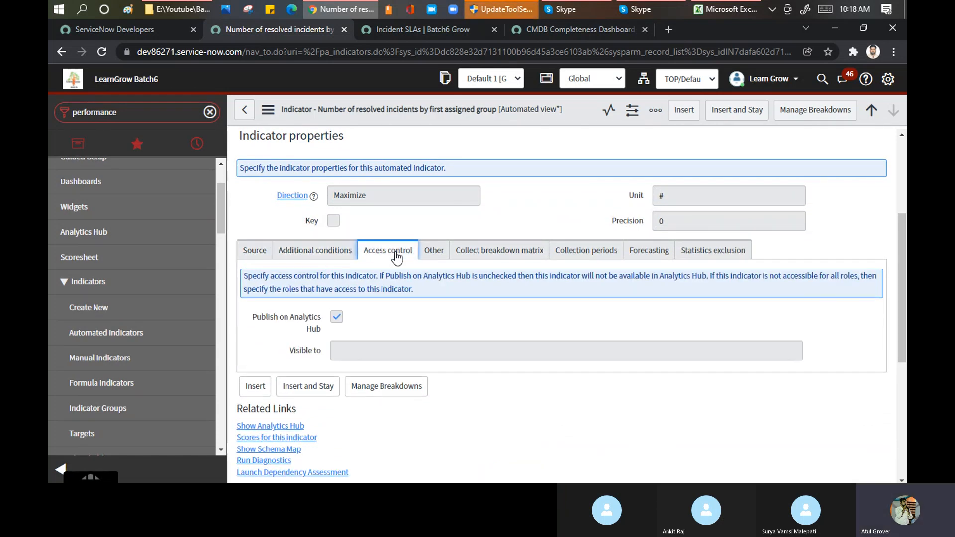
- Examine the indicator's other properties and its additional conditions on the Incident facts table, highlighting the reassignment count condition
{"action": "left_click", "coordinate": [430, 254]}
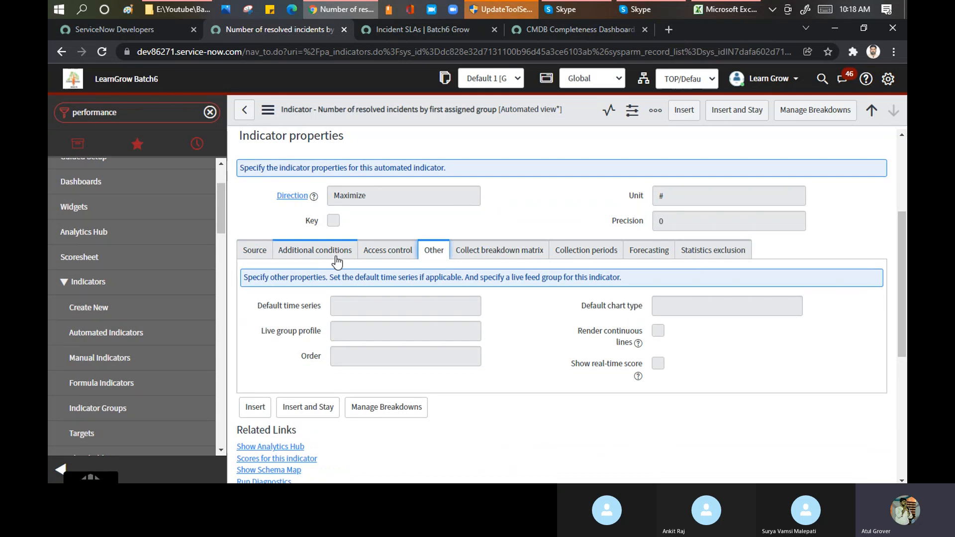
{"action": "left_click", "coordinate": [382, 255]}
{"action": "left_click", "coordinate": [298, 250]}
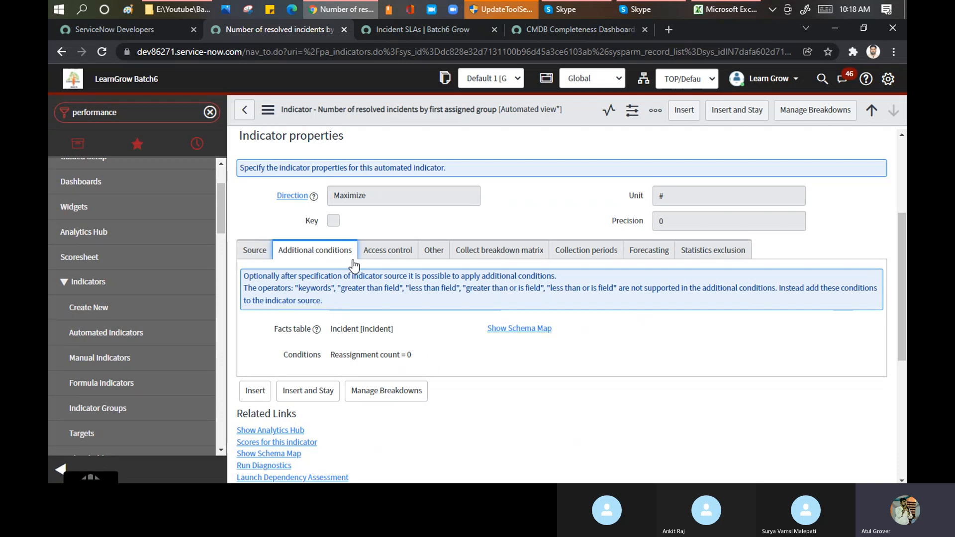
{"action": "left_click_drag", "start_coordinate": [421, 358], "coordinate": [332, 353]}
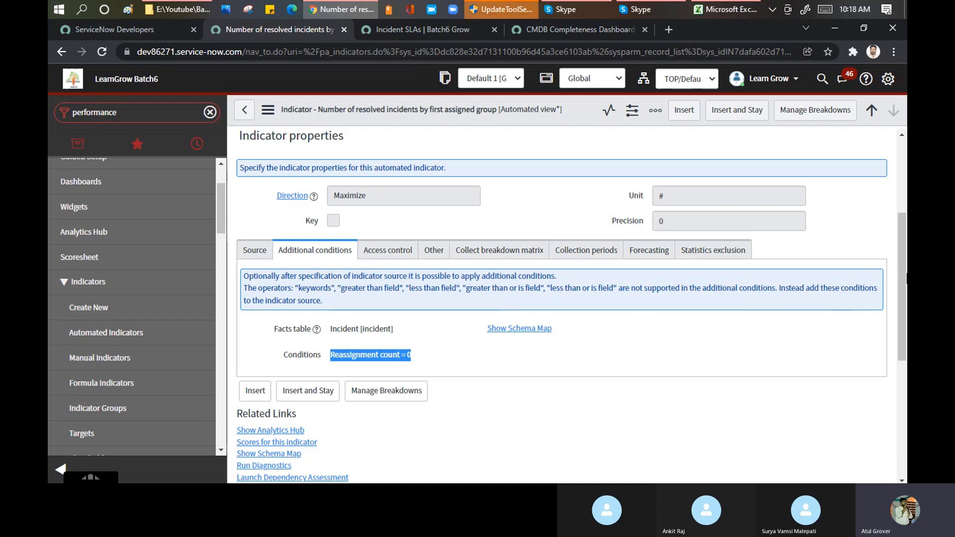
{"action": "left_click_drag", "start_coordinate": [906, 257], "coordinate": [907, 307]}
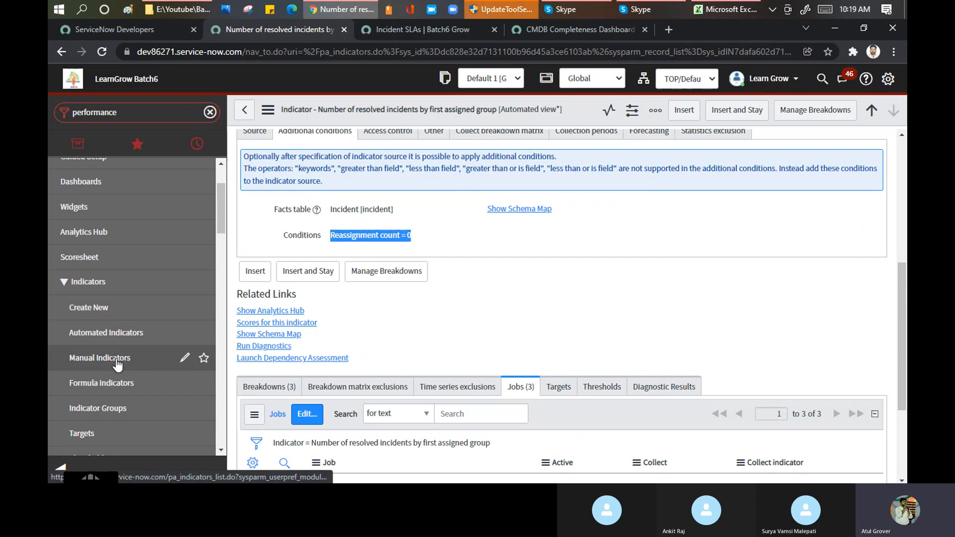
- Look through the Performance Analytics modules for indicators, breakdowns, sources and text analytics in the application navigator
{"action": "left_click_drag", "start_coordinate": [225, 208], "coordinate": [225, 251]}
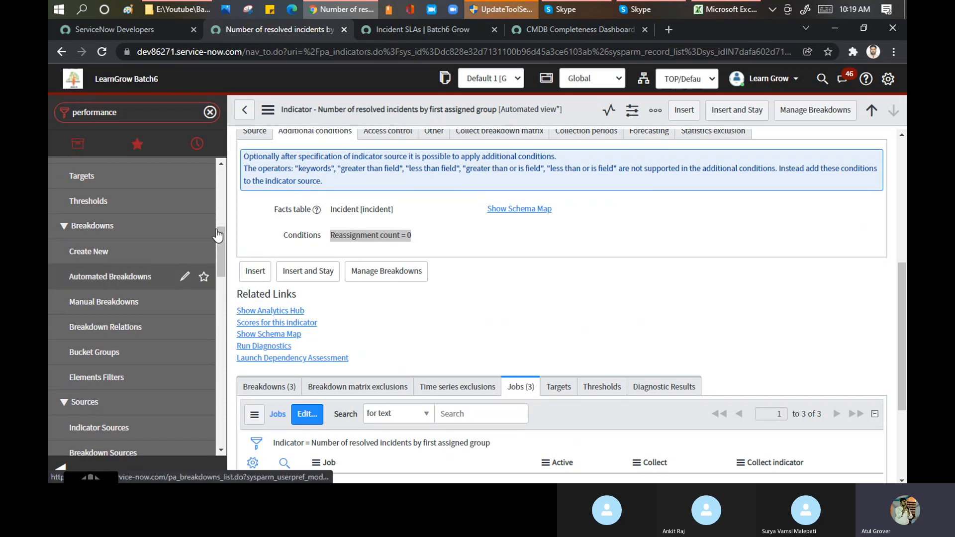
{"action": "left_click_drag", "start_coordinate": [223, 240], "coordinate": [225, 267]}
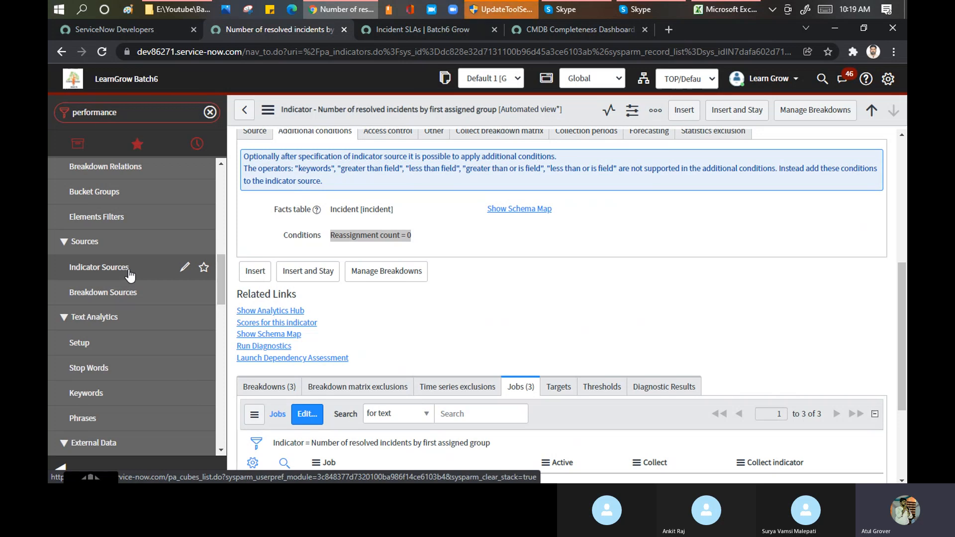
{"action": "left_click_drag", "start_coordinate": [220, 264], "coordinate": [240, 185]}
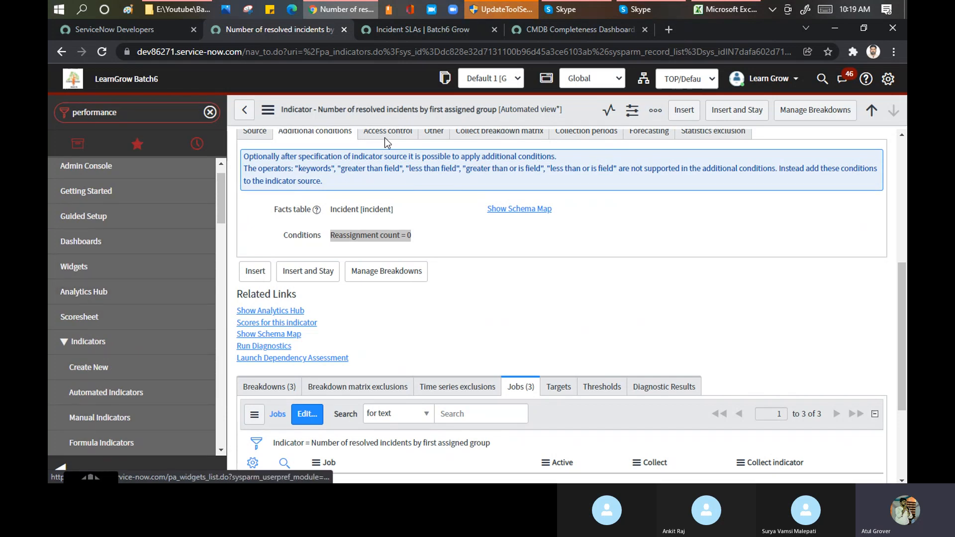
- Return from the CMDB Completeness Dashboard to the dashboards overview and search all dashboards for "performance"
{"action": "left_click", "coordinate": [581, 32]}
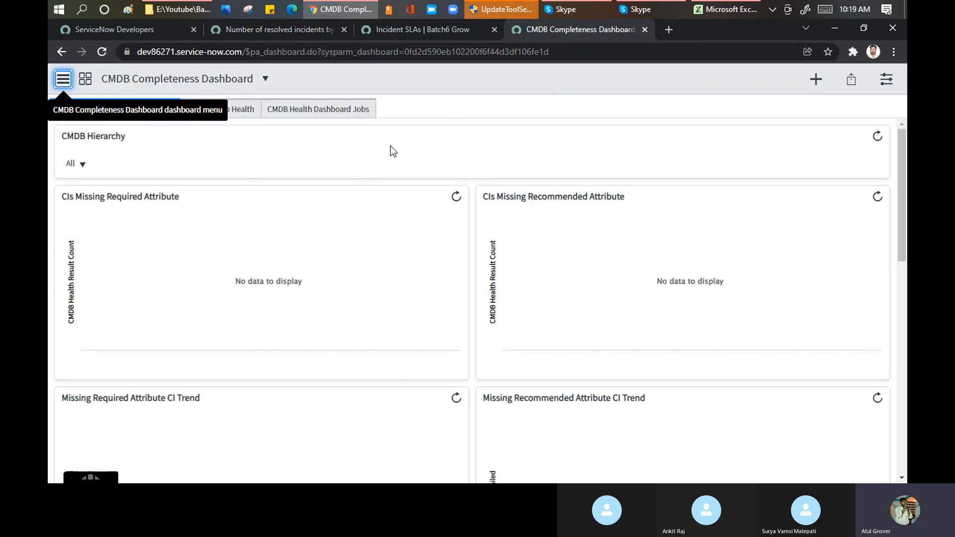
{"action": "left_click", "coordinate": [62, 52]}
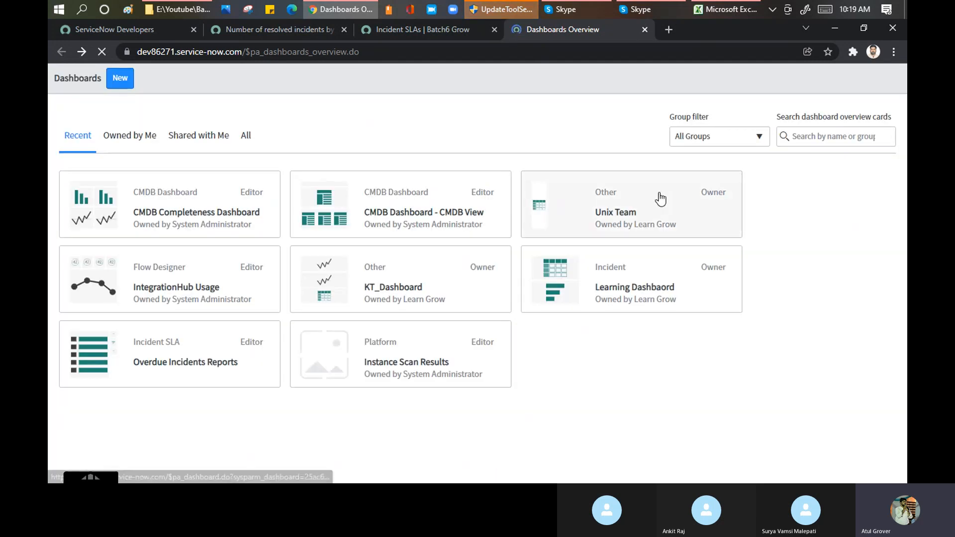
{"action": "left_click", "coordinate": [246, 137]}
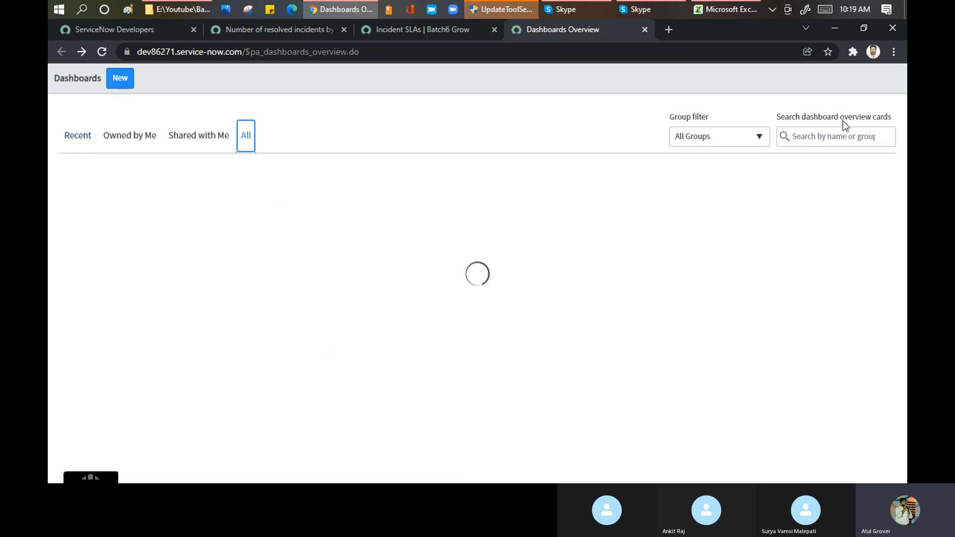
{"action": "left_click", "coordinate": [817, 136]}
{"action": "type", "text": "performance"}
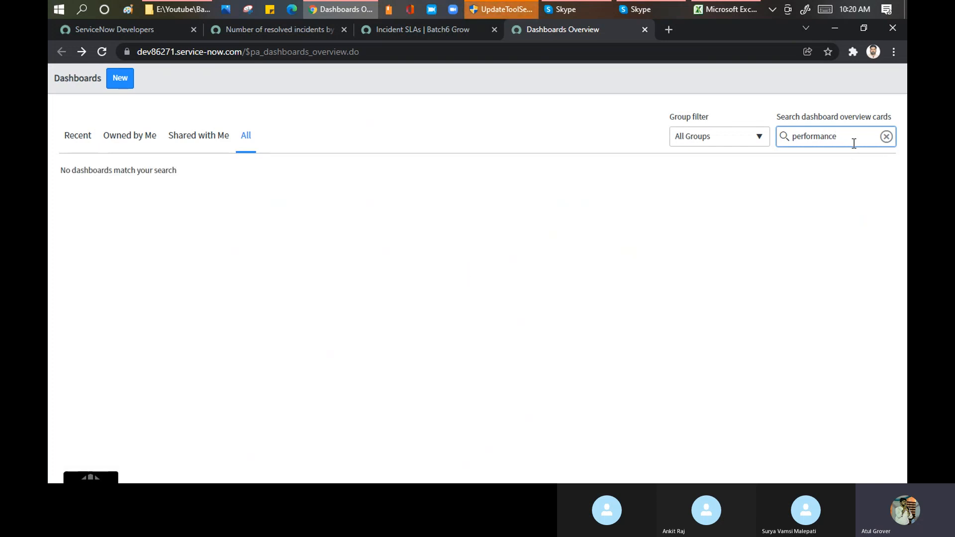
- Search all dashboards for "Change" instead and open the Change success score dashboard in a new tab
{"action": "key", "text": "BackSpace"}
{"action": "key", "text": "BackSpace"}
{"action": "key", "text": "BackSpace"}
{"action": "key", "text": "BackSpace"}
{"action": "key", "text": "BackSpace"}
{"action": "key", "text": "BackSpace"}
{"action": "type", "text": "Change"}
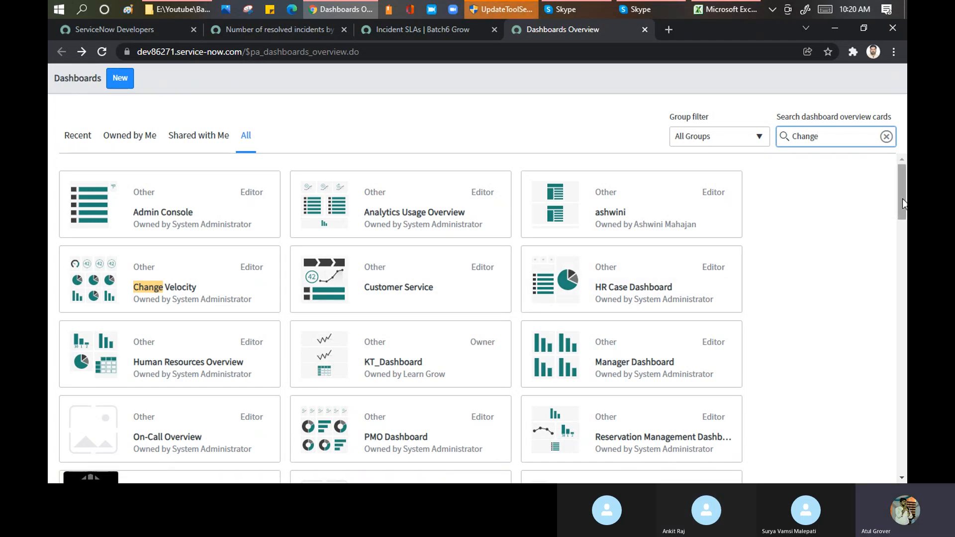
{"action": "left_click_drag", "start_coordinate": [904, 204], "coordinate": [906, 300]}
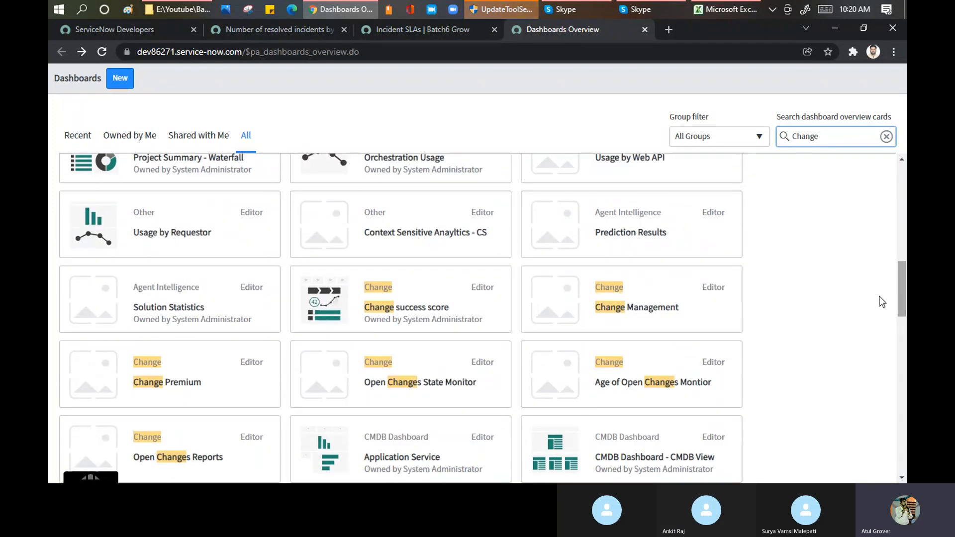
{"action": "left_click", "coordinate": [387, 293], "text": "ctrl"}
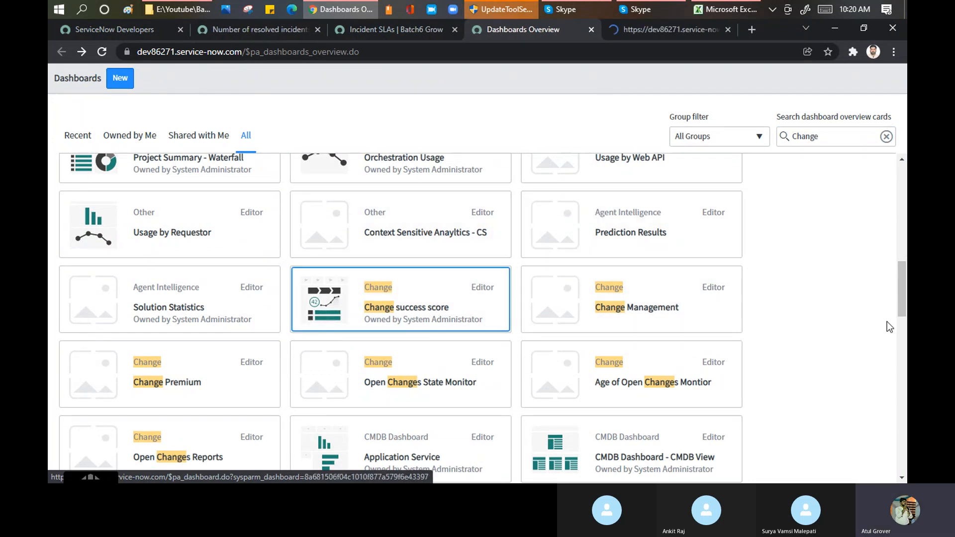
- Open the CMDB Compliance Dashboard in a new tab and look through the remaining dashboard cards
{"action": "scroll", "coordinate": [905, 315], "scroll_direction": "down", "scroll_amount": 2}
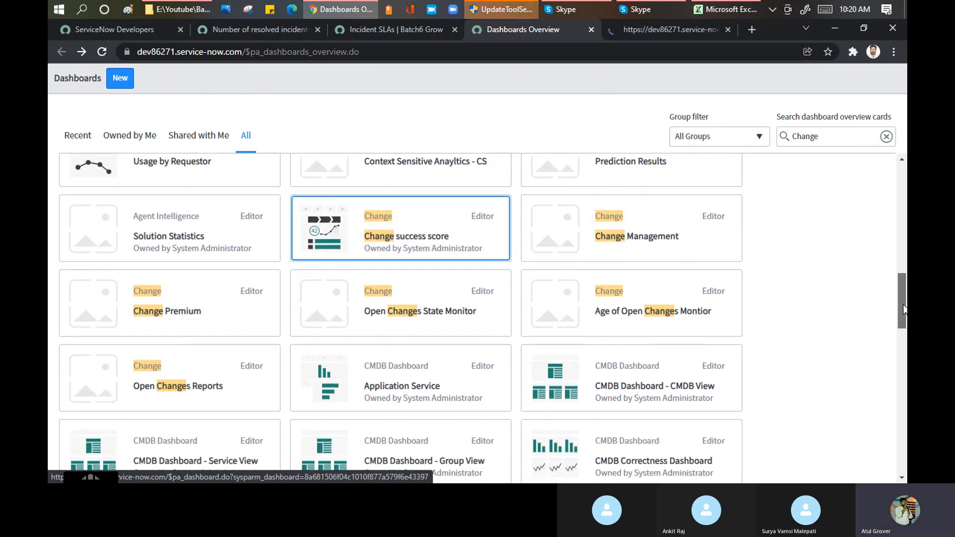
{"action": "left_click_drag", "start_coordinate": [905, 315], "coordinate": [906, 340]}
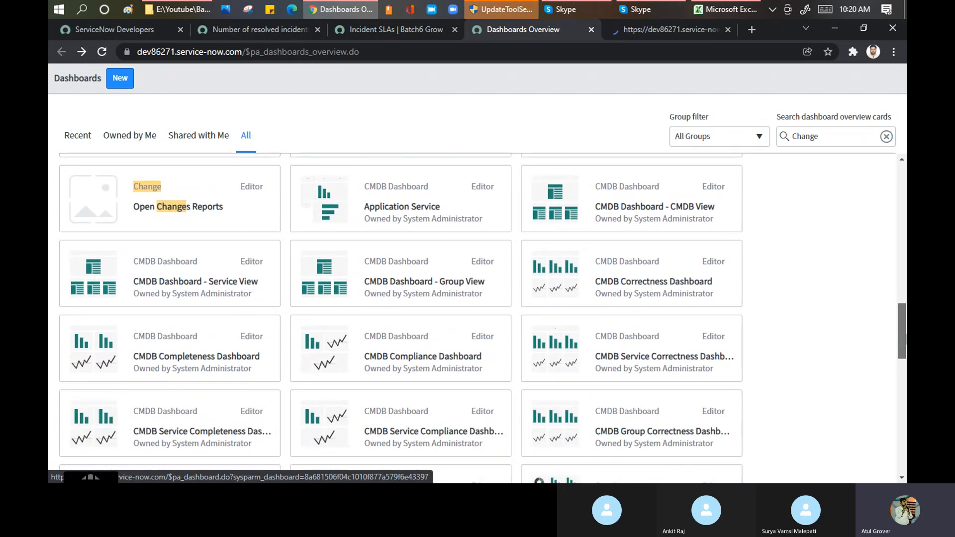
{"action": "left_click", "coordinate": [423, 334]}
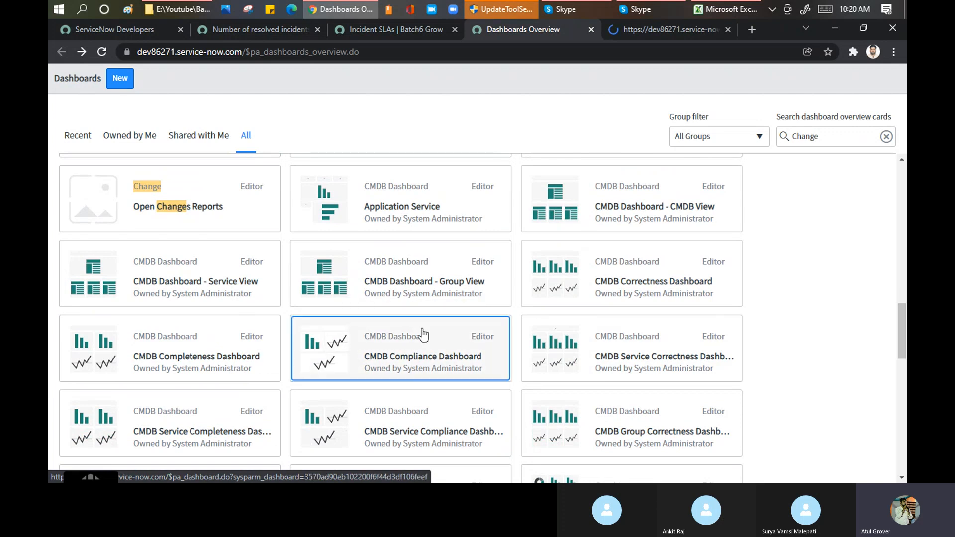
{"action": "left_click", "coordinate": [187, 351], "text": "ctrl"}
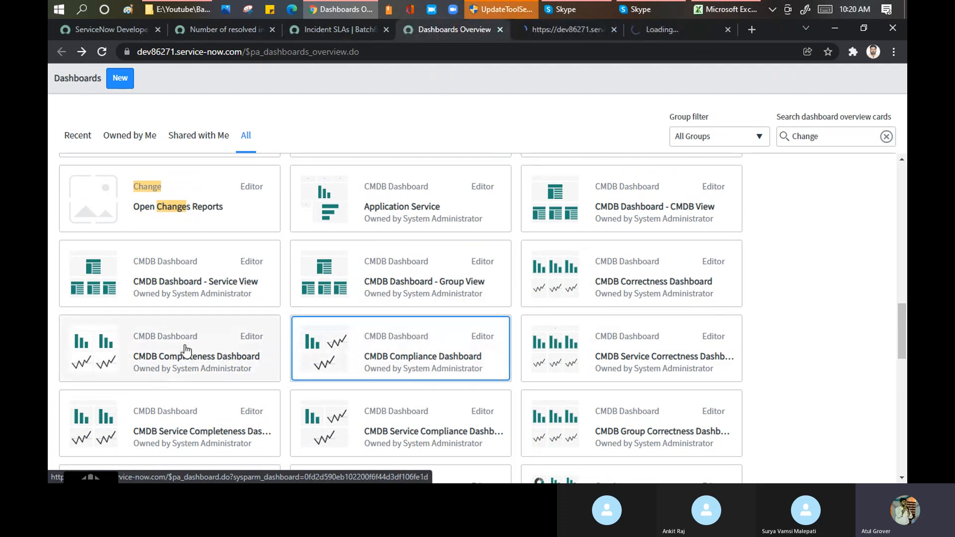
{"action": "left_click_drag", "start_coordinate": [905, 337], "coordinate": [905, 433]}
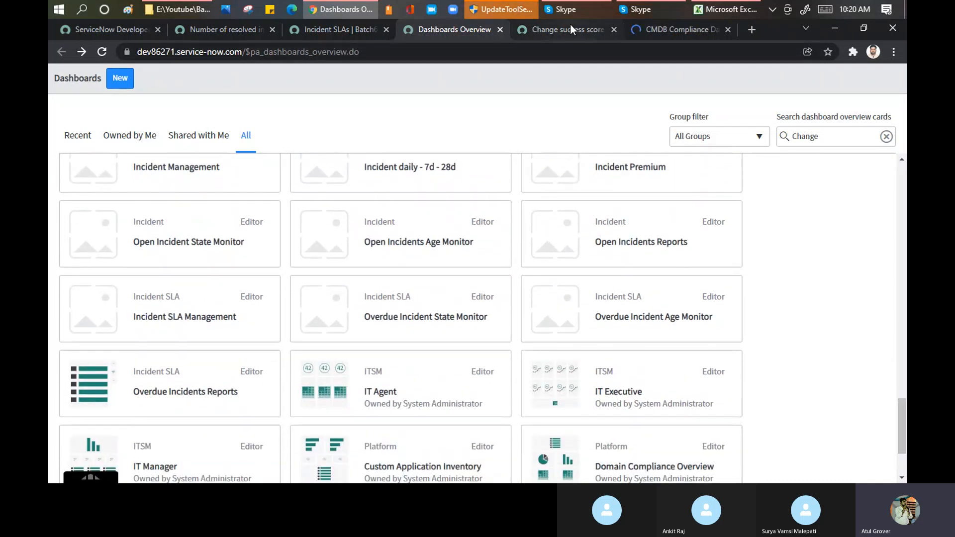
- Switch to the Change success score dashboard and filter it by the assignment group Alabama Dispatchers
{"action": "left_click", "coordinate": [570, 24]}
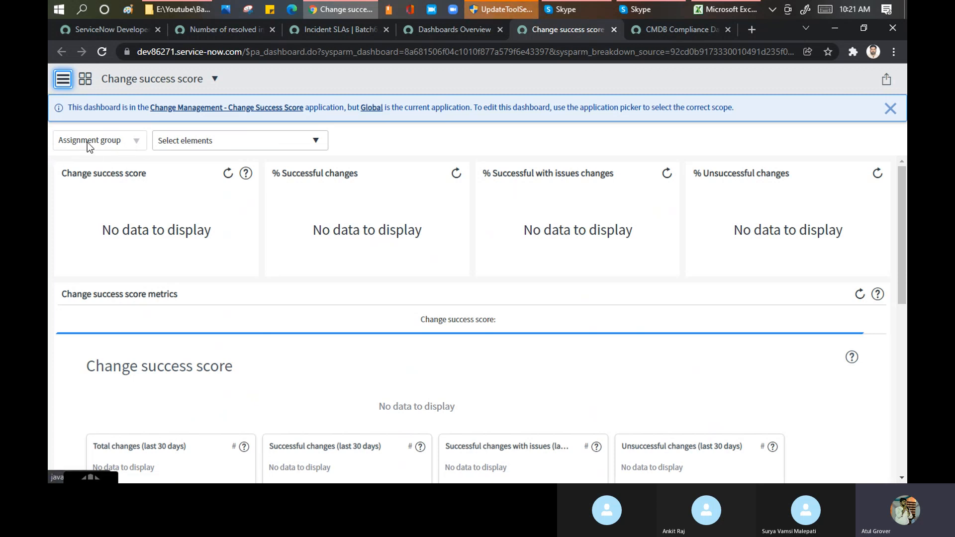
{"action": "left_click", "coordinate": [234, 149]}
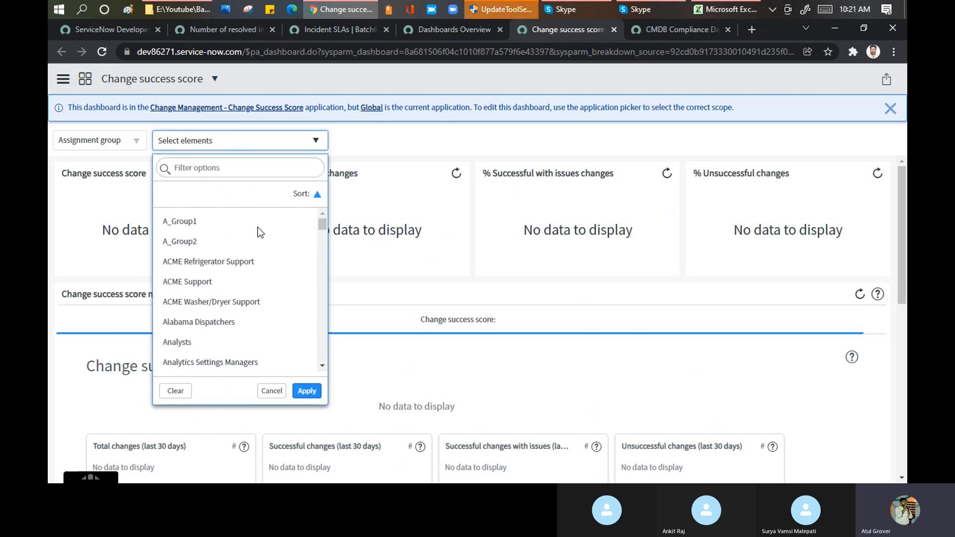
{"action": "left_click", "coordinate": [218, 322]}
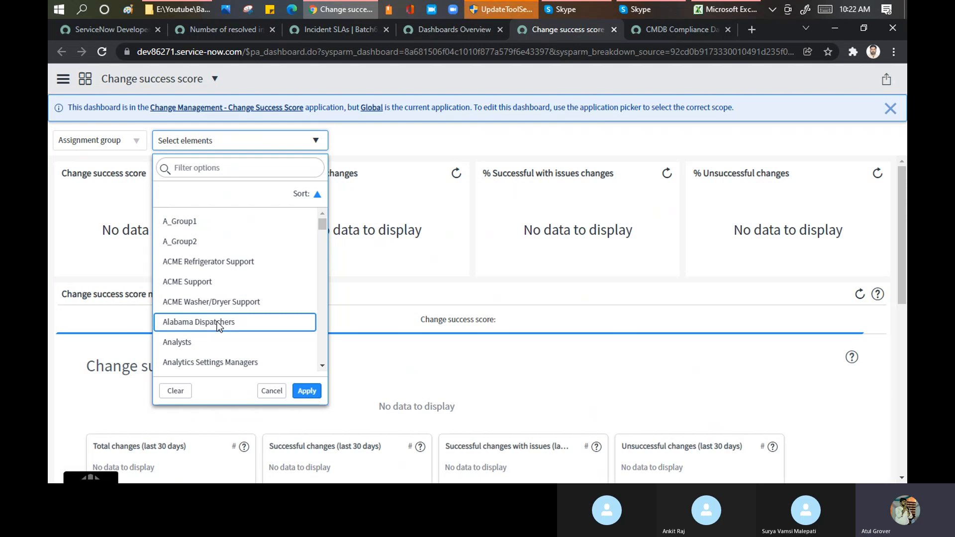
{"action": "left_click", "coordinate": [311, 391]}
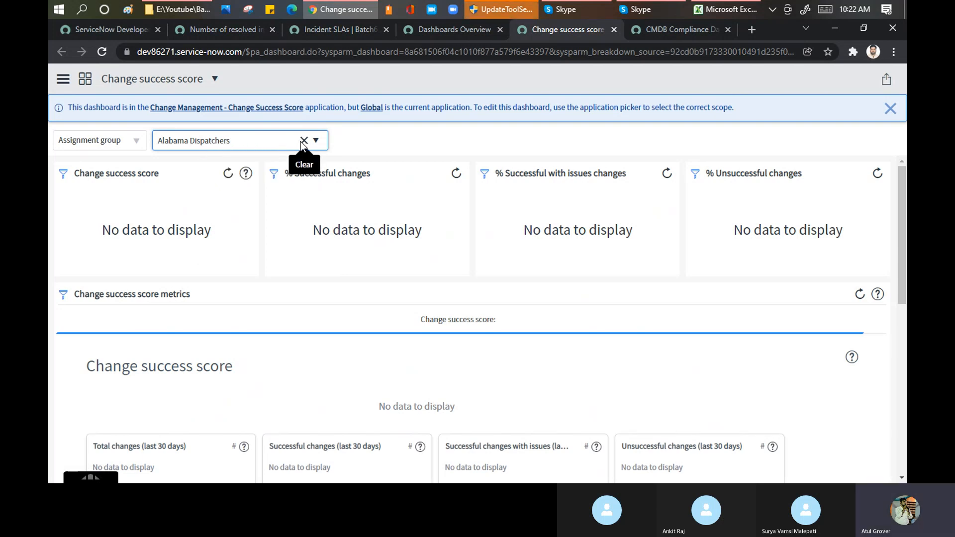
- Set the dashboard's assignment group filter to Change Management, finding the group by filtering the elements for "change"
{"action": "left_click", "coordinate": [317, 140]}
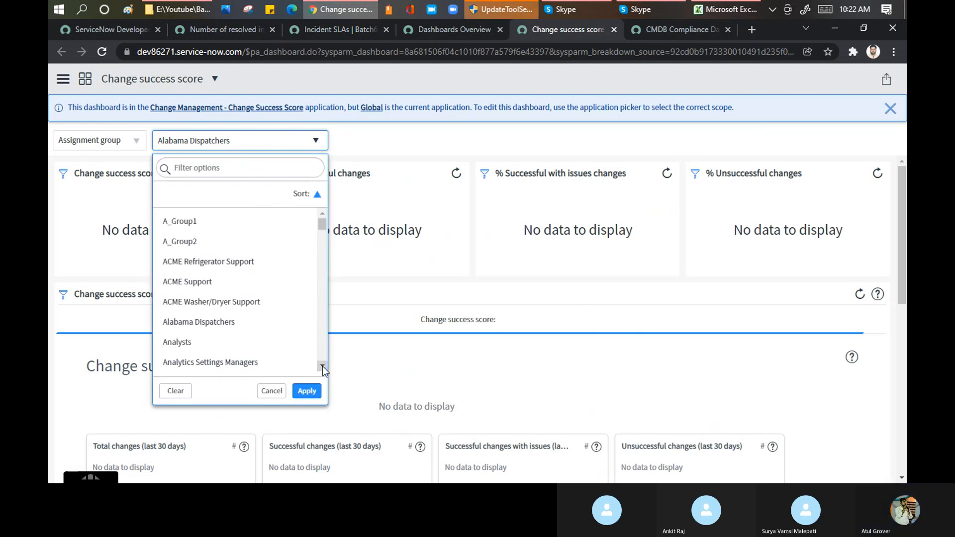
{"action": "scroll", "coordinate": [322, 366], "scroll_direction": "down", "scroll_amount": 3}
{"action": "scroll", "coordinate": [323, 368], "scroll_direction": "down", "scroll_amount": 3}
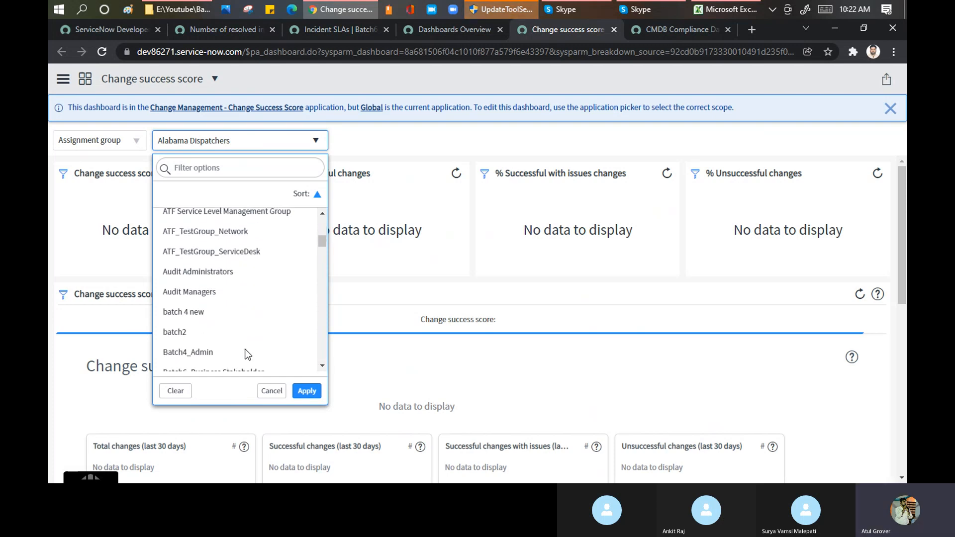
{"action": "scroll", "coordinate": [321, 368], "scroll_direction": "down", "scroll_amount": 1}
{"action": "scroll", "coordinate": [321, 367], "scroll_direction": "down", "scroll_amount": 8}
{"action": "scroll", "coordinate": [321, 367], "scroll_direction": "down", "scroll_amount": 6}
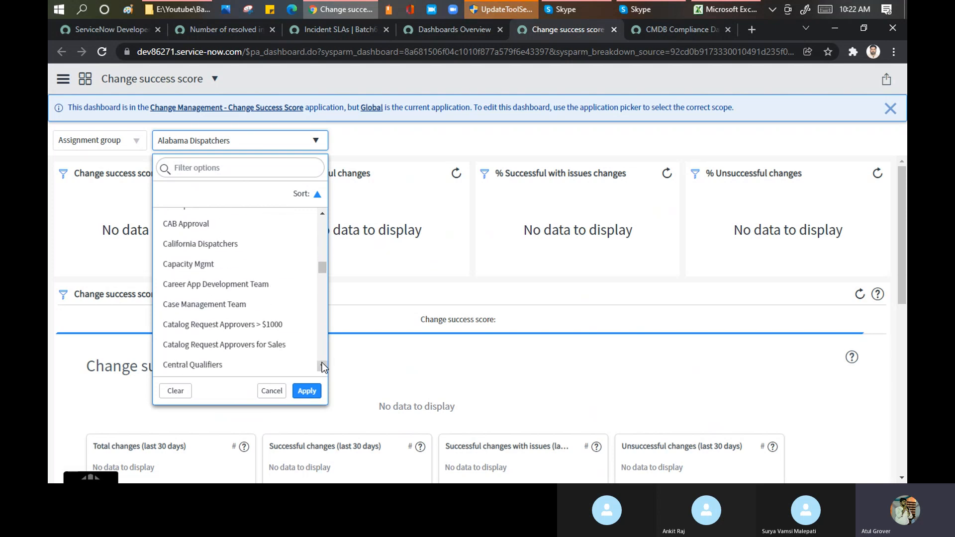
{"action": "left_click", "coordinate": [215, 171]}
{"action": "type", "text": "change"}
{"action": "left_click", "coordinate": [195, 223]}
{"action": "left_click", "coordinate": [307, 391]}
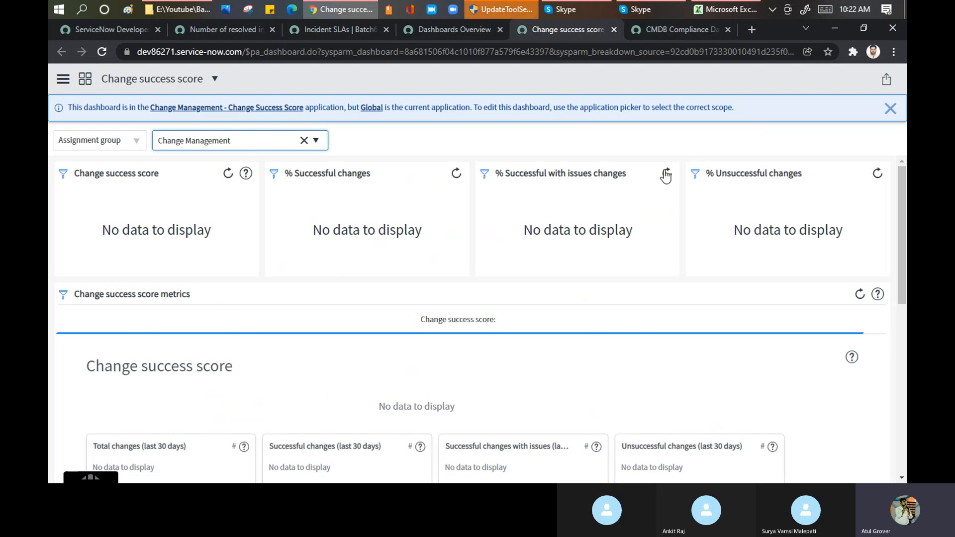
{"action": "left_click", "coordinate": [429, 145]}
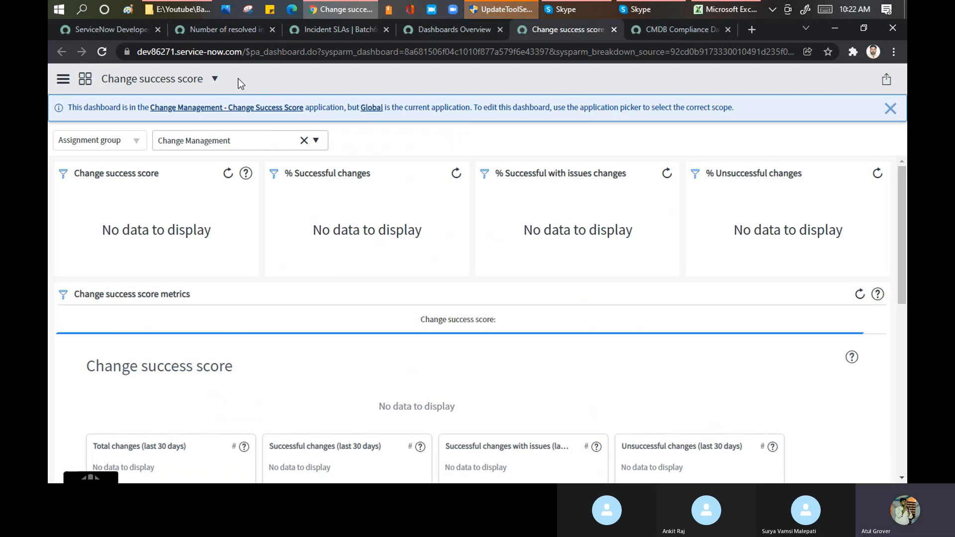
- Set the current application scope to Change Management - Change Success Score and return to the Change success score dashboard
{"action": "left_click", "coordinate": [199, 28]}
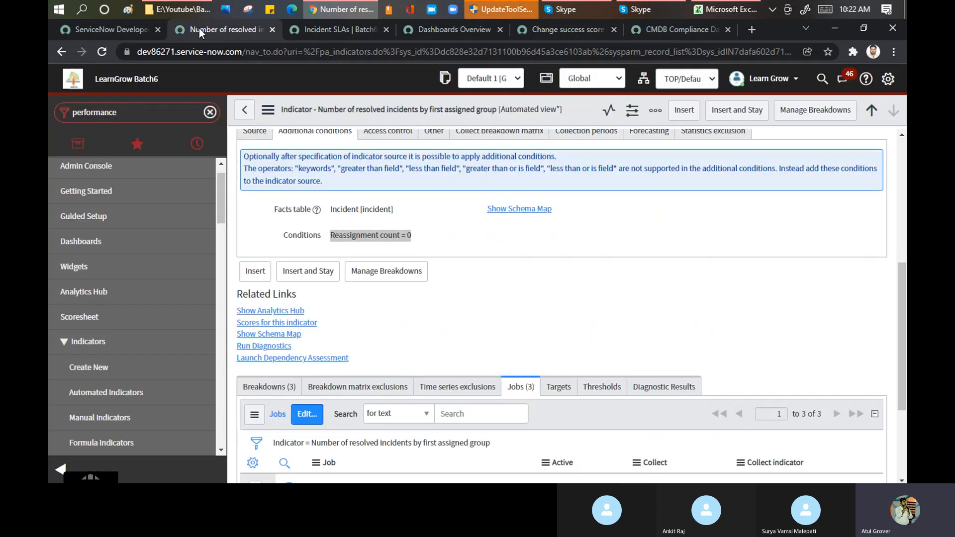
{"action": "left_click", "coordinate": [608, 83]}
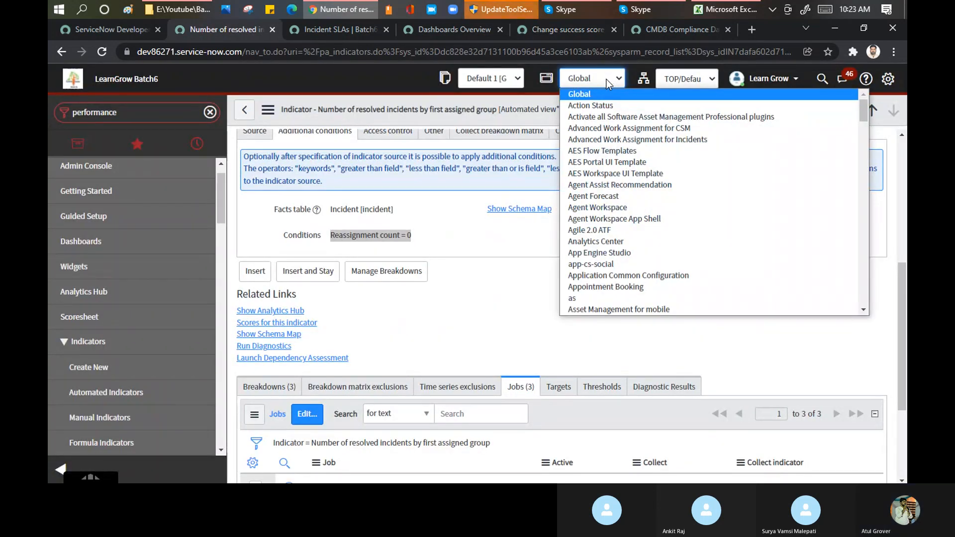
{"action": "type", "text": "ch"}
{"action": "key", "text": "Down"}
{"action": "key", "text": "Down"}
{"action": "key", "text": "Down"}
{"action": "key", "text": "Down"}
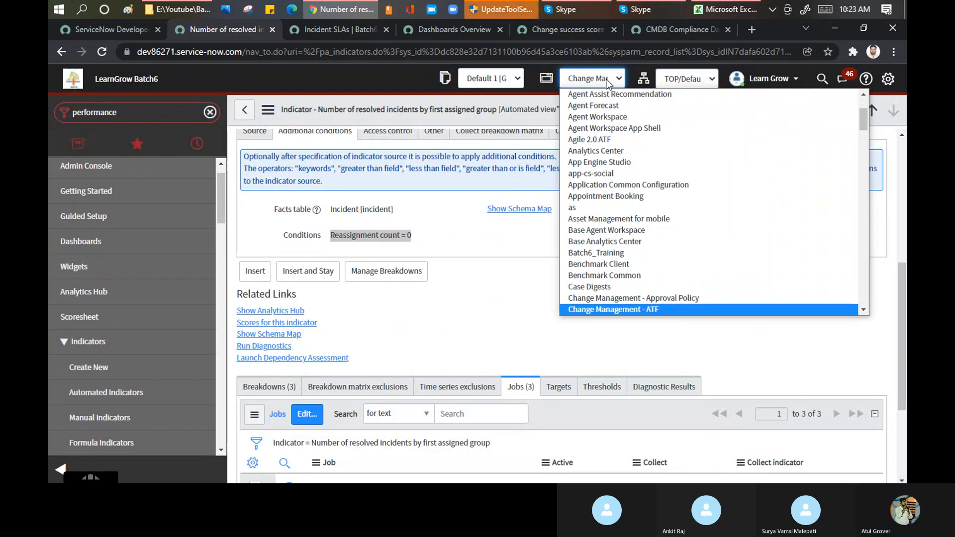
{"action": "key", "text": "Down"}
{"action": "key", "text": "Down"}
{"action": "key", "text": "Up"}
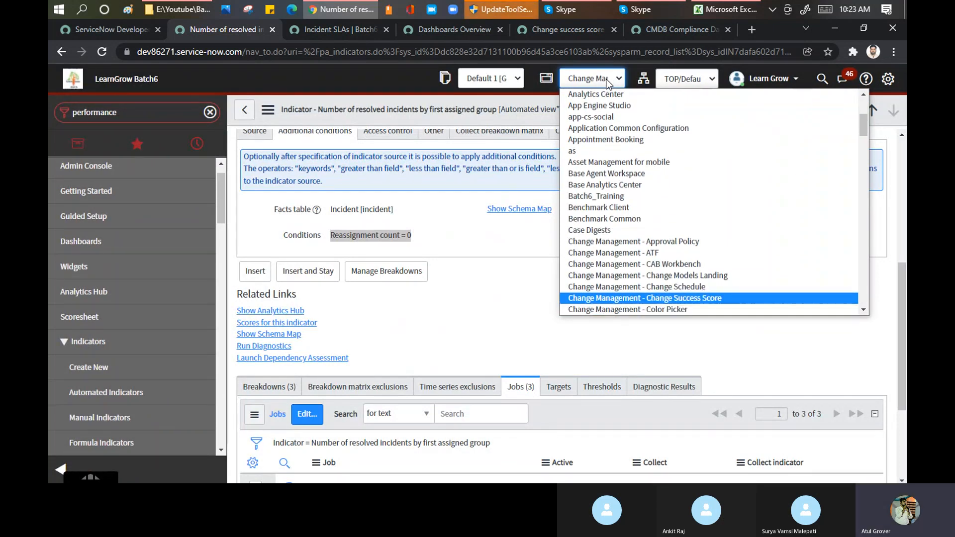
{"action": "key", "text": "Return"}
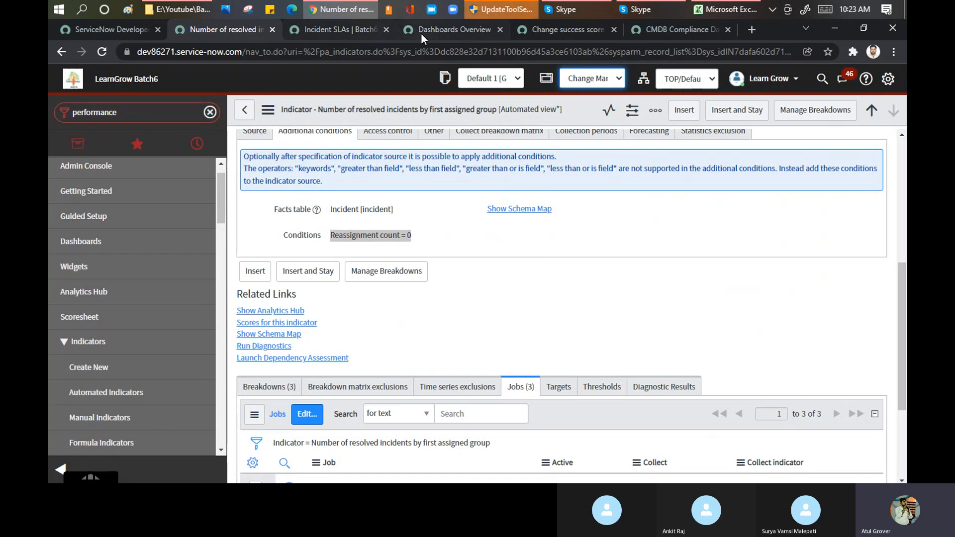
{"action": "left_click", "coordinate": [576, 33]}
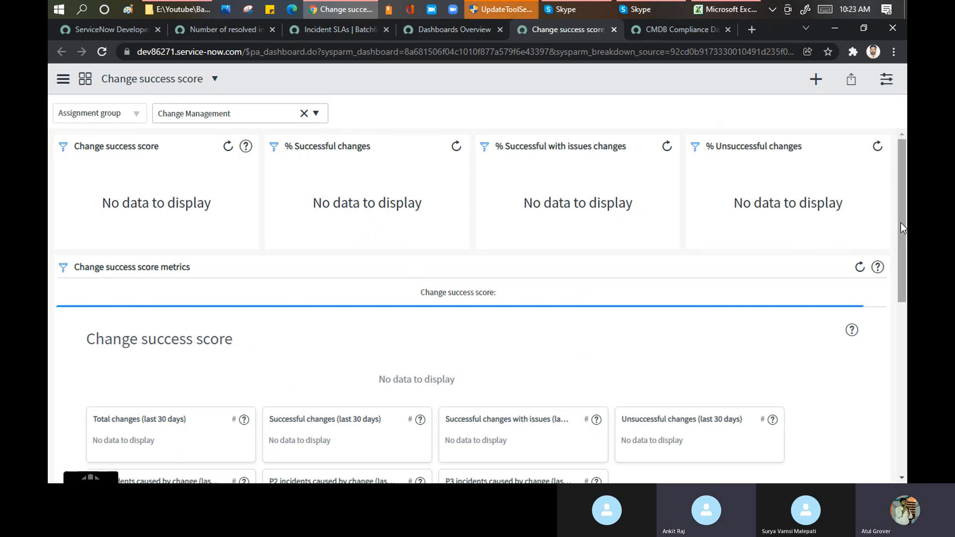
{"action": "mouse_move", "coordinate": [902, 224]}
{"action": "left_mouse_down"}
{"action": "mouse_move", "coordinate": [902, 321]}
{"action": "mouse_move", "coordinate": [905, 223]}
{"action": "left_mouse_up"}
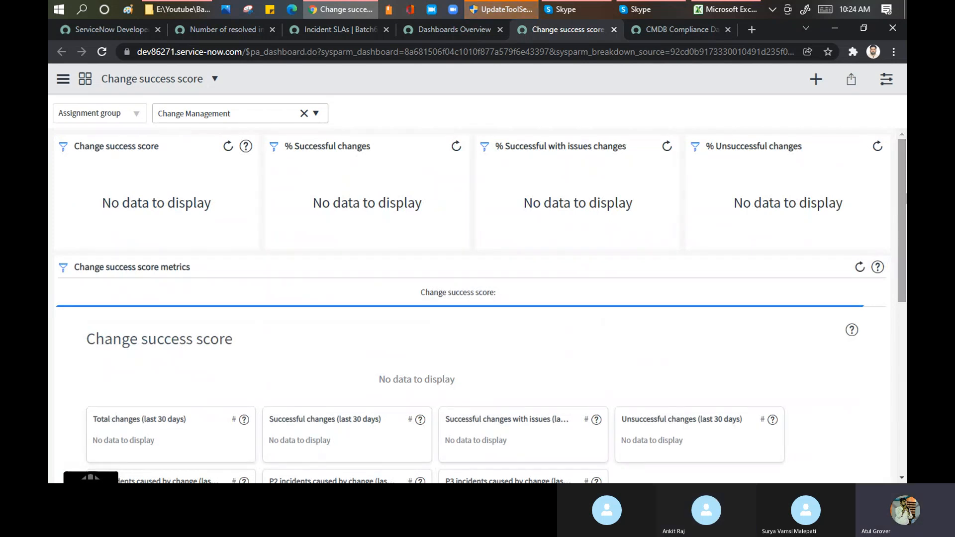
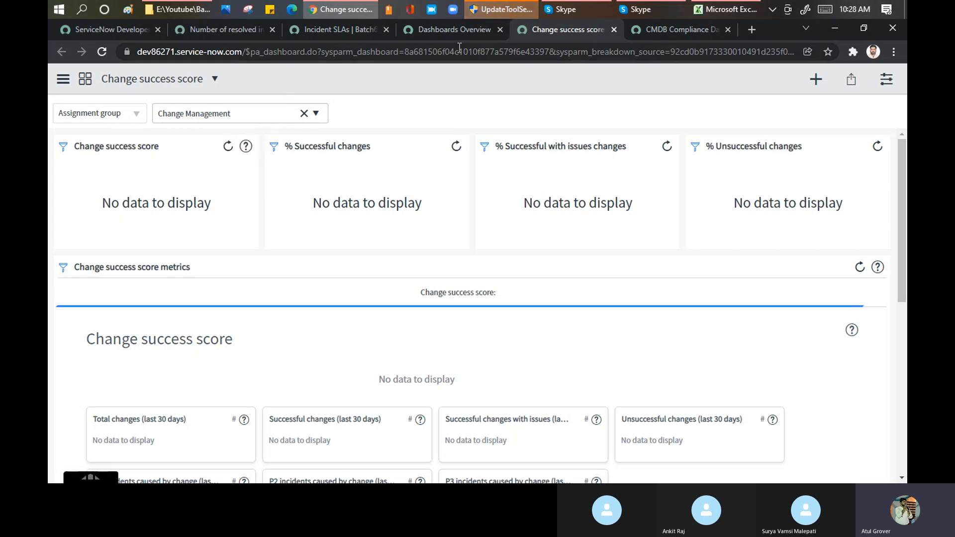
- Return to the resolved incidents indicator page, filter the application navigator by "inter" and look through the matching modules, including Interactive Filters
{"action": "left_click", "coordinate": [217, 31]}
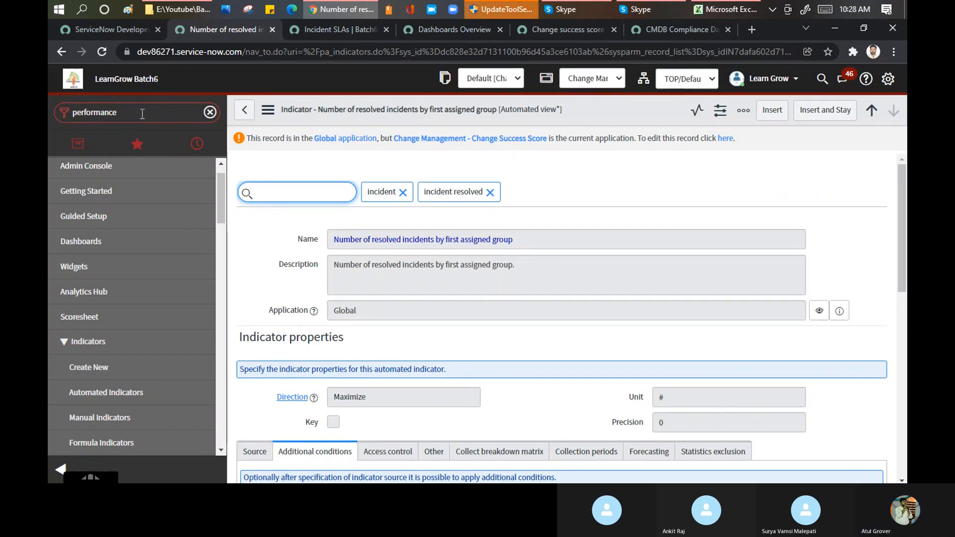
{"action": "left_click", "coordinate": [142, 114]}
{"action": "key", "text": "ctrl+a"}
{"action": "type", "text": "in"}
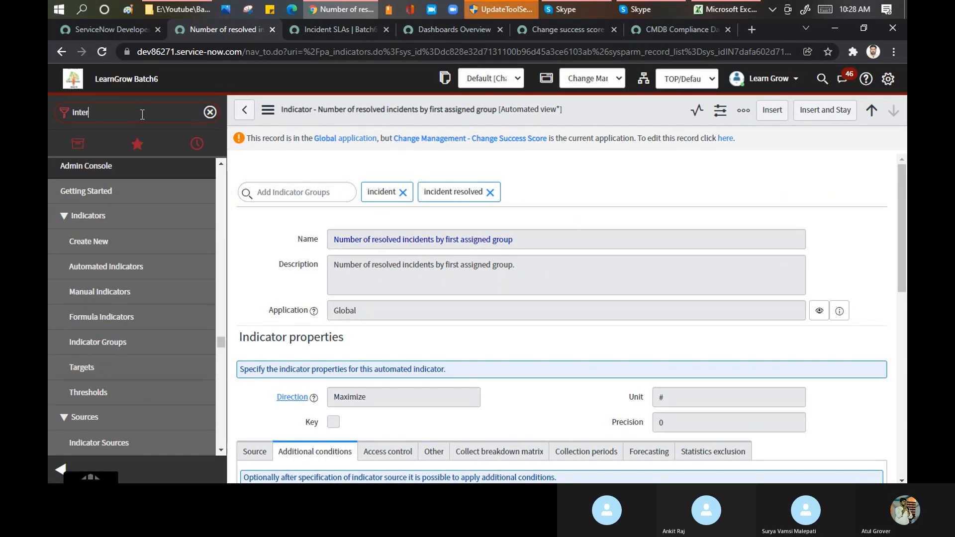
{"action": "type", "text": "ter"}
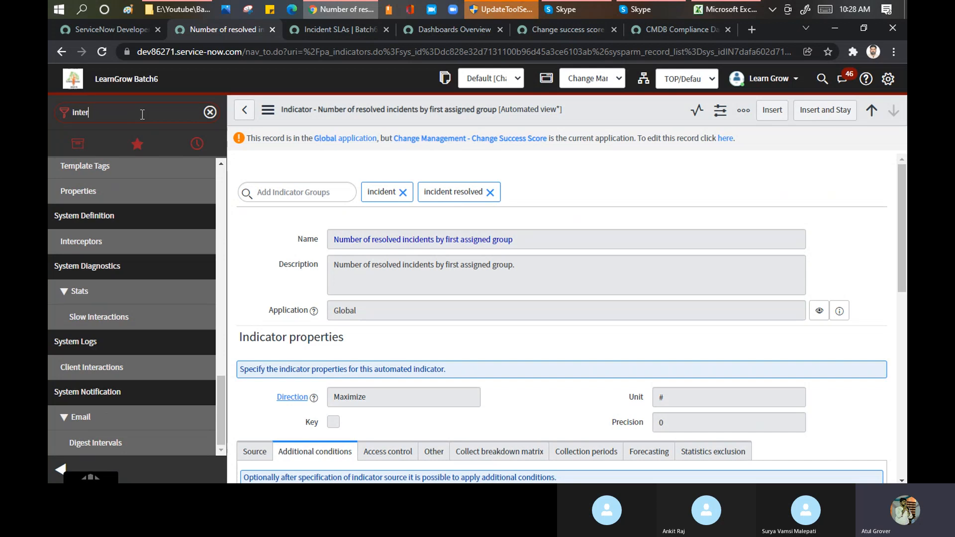
{"action": "left_click_drag", "start_coordinate": [219, 396], "coordinate": [220, 301]}
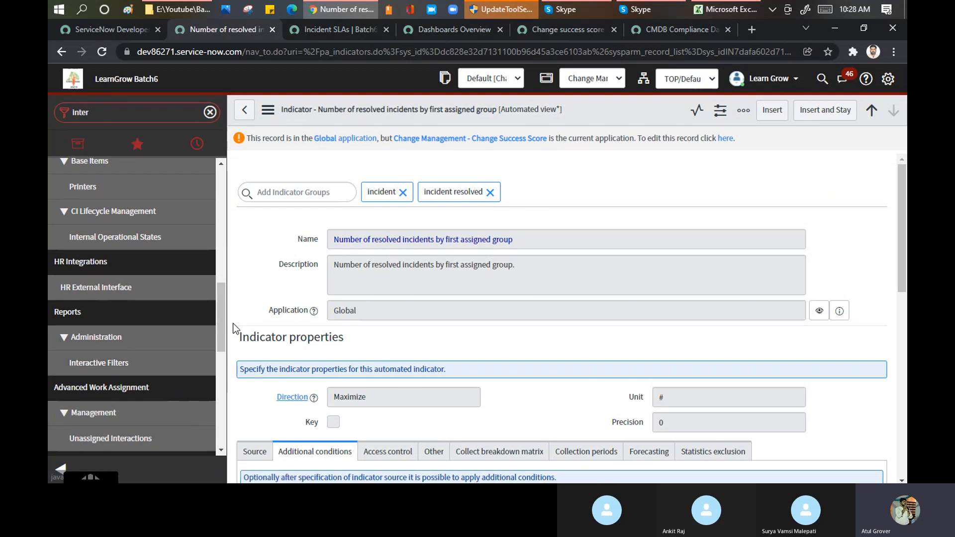
{"action": "left_click_drag", "start_coordinate": [225, 328], "coordinate": [228, 213]}
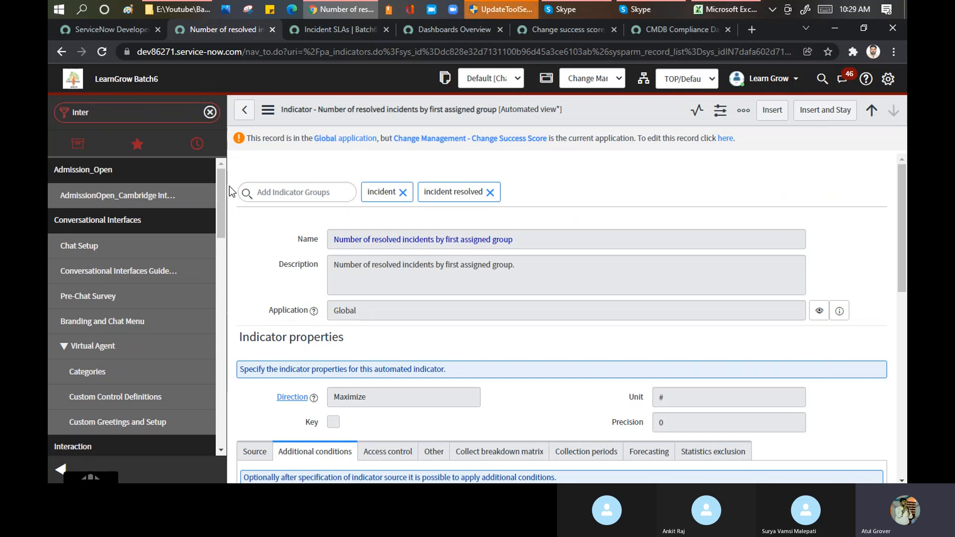
- Revisit the open dashboard pages, then switch to the Training_Master workbook in Excel and select Database View / Interactive Fillter/PA on the Agenda sheet
{"action": "left_click", "coordinate": [435, 24]}
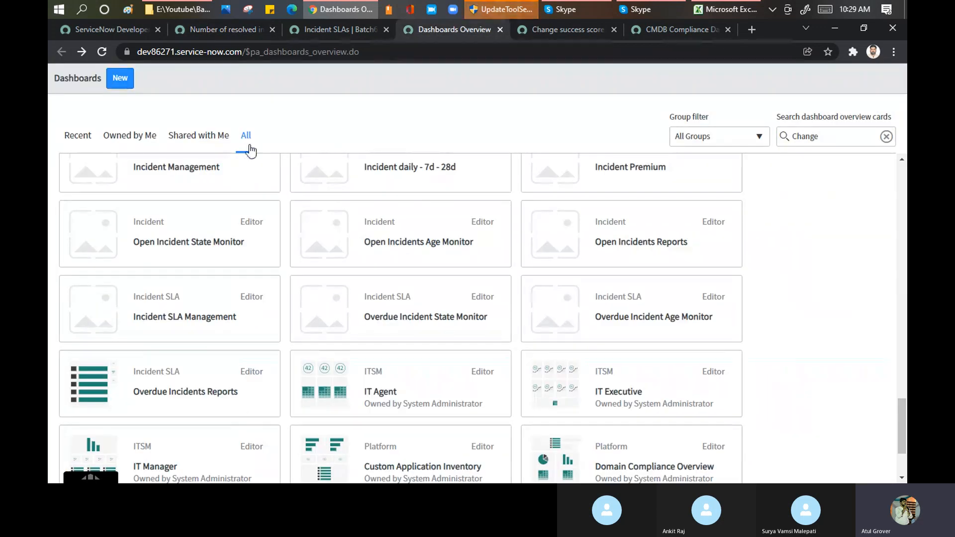
{"action": "left_click", "coordinate": [564, 35]}
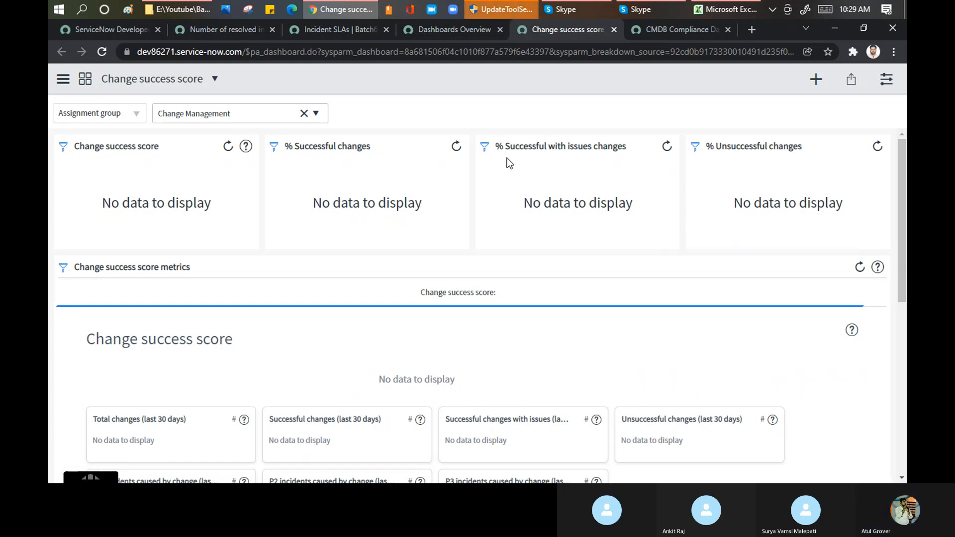
{"action": "left_click", "coordinate": [726, 10]}
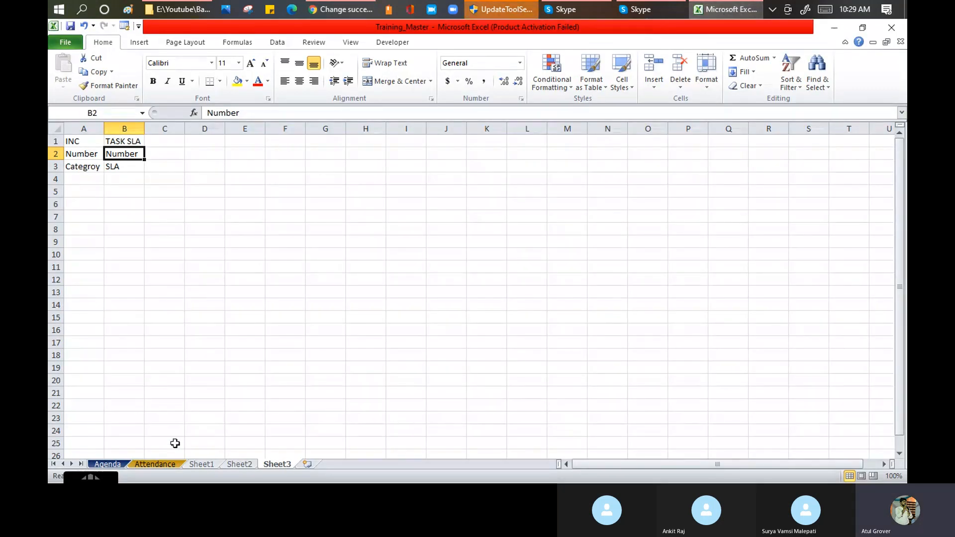
{"action": "left_click", "coordinate": [120, 466]}
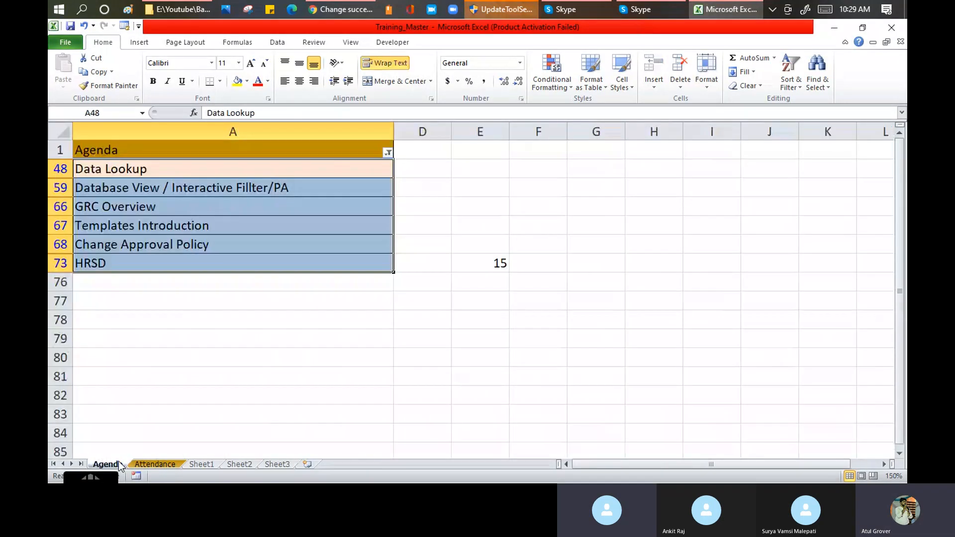
{"action": "left_click", "coordinate": [194, 191]}
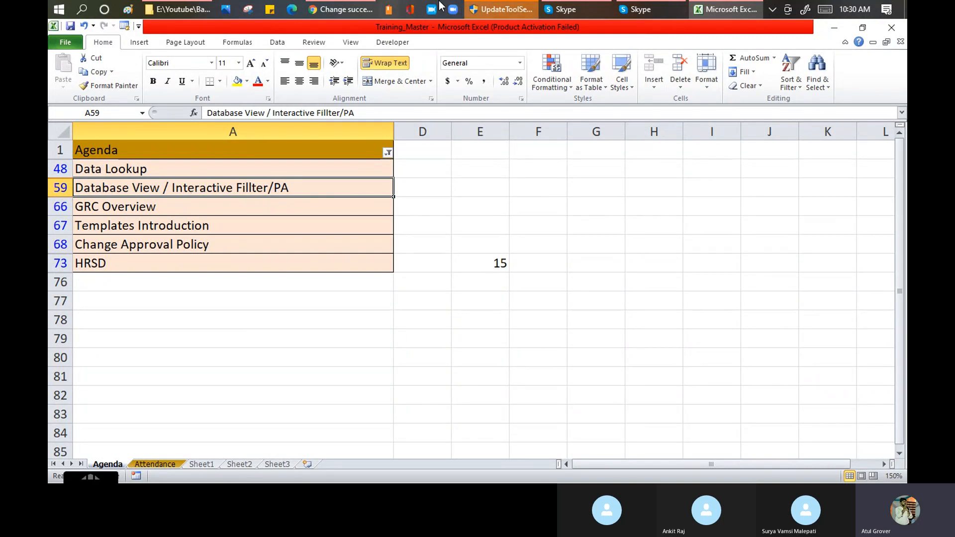
- Switch back to Chrome, search Google for "grc overview" in a new tab and show the image results
{"action": "left_click", "coordinate": [363, 13]}
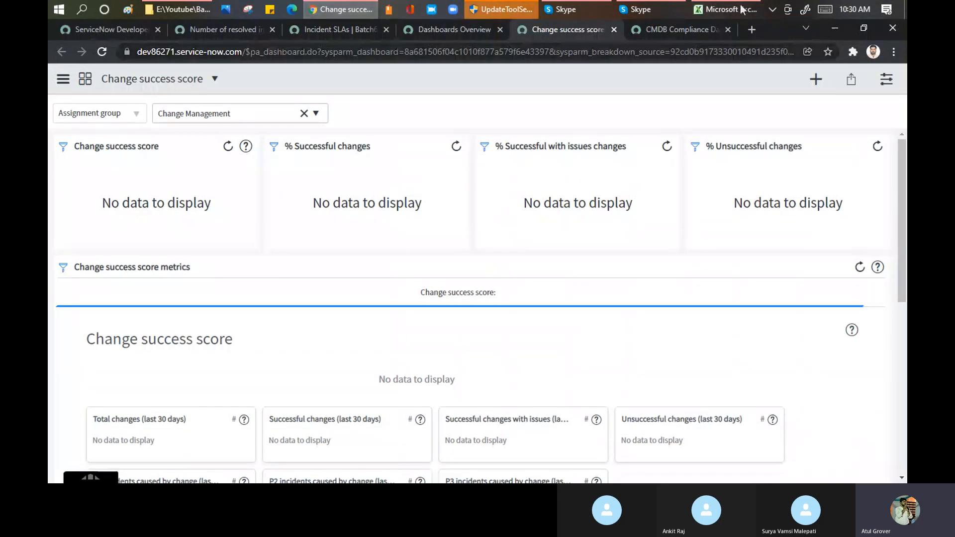
{"action": "left_click", "coordinate": [752, 30]}
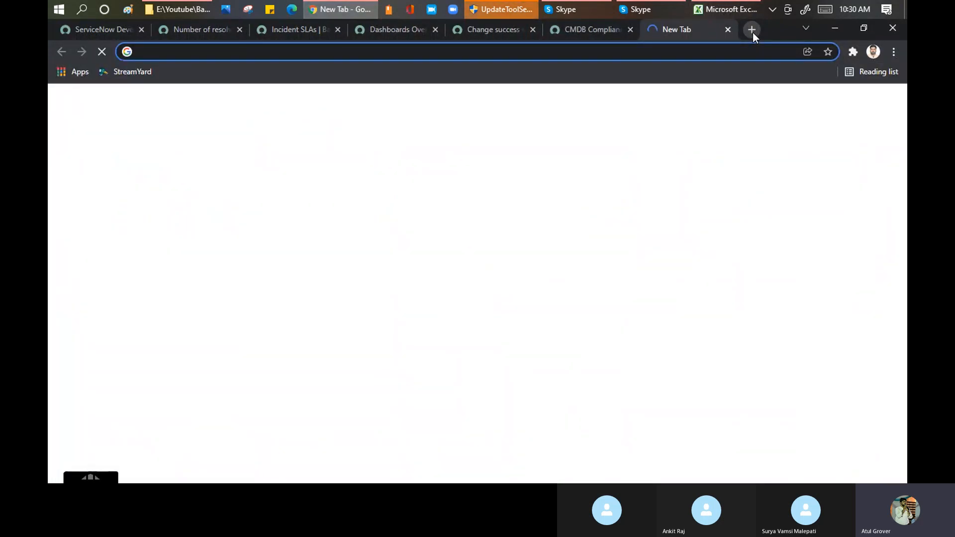
{"action": "type", "text": "GRC"}
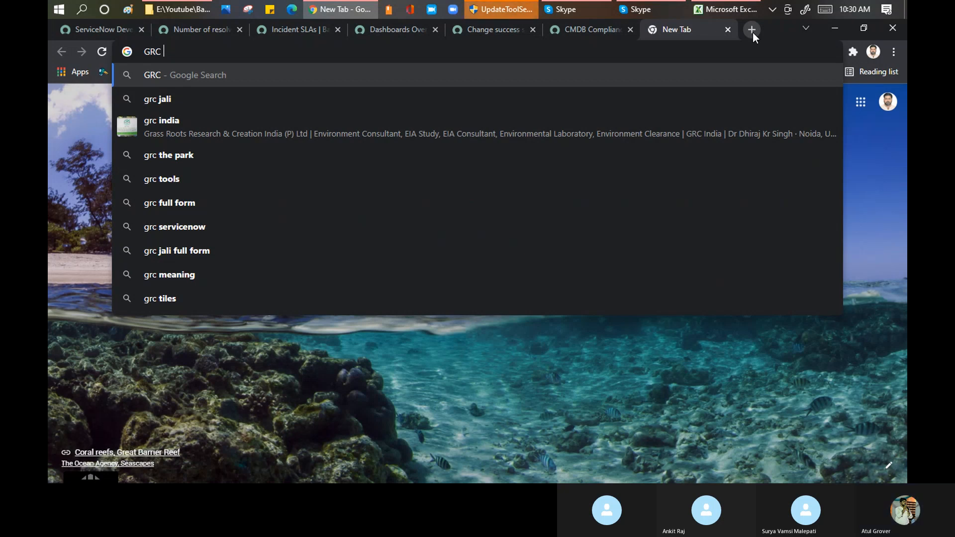
{"action": "type", "text": "Over"}
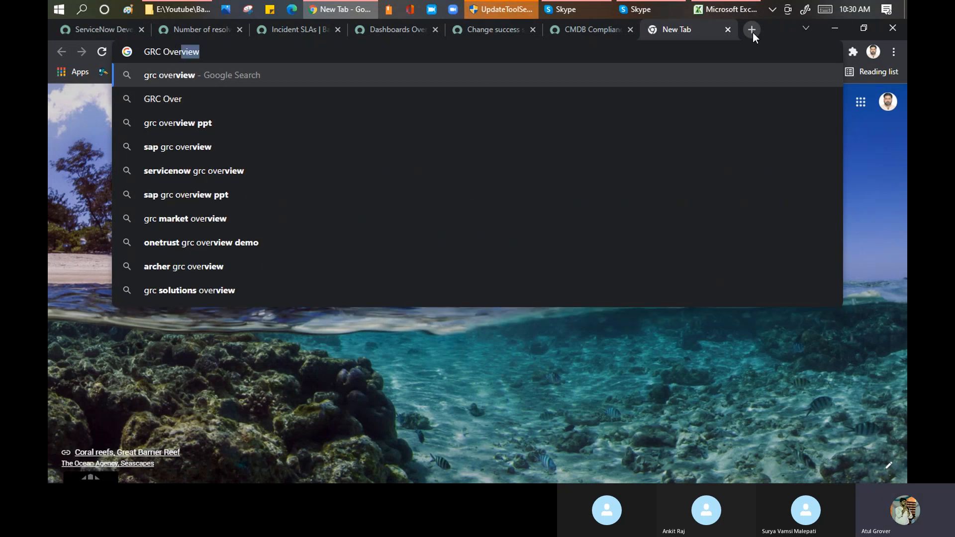
{"action": "key", "text": "Return"}
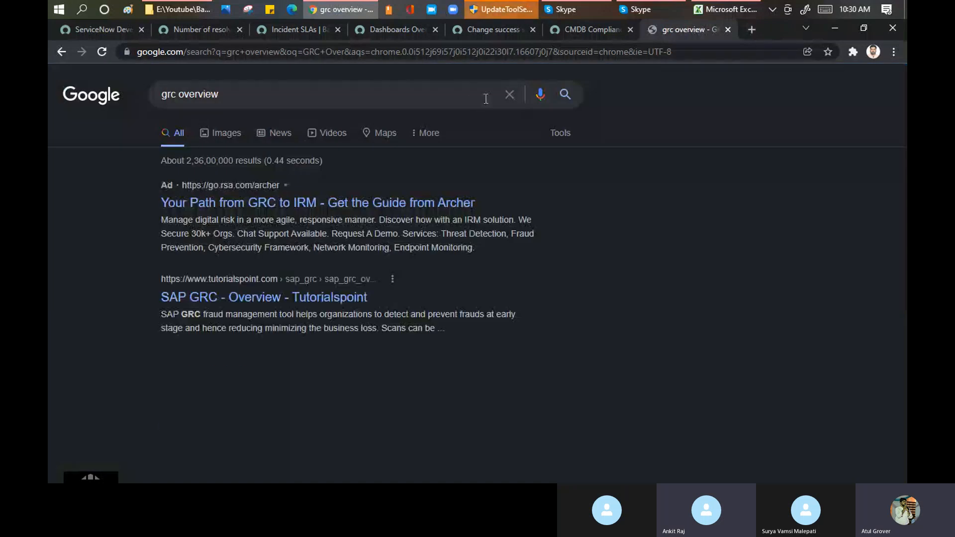
{"action": "left_click", "coordinate": [219, 137]}
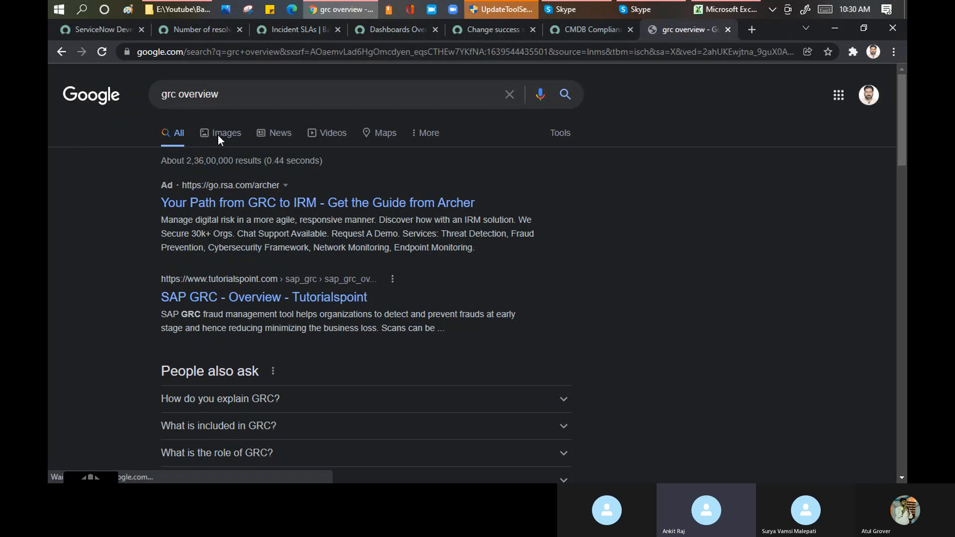
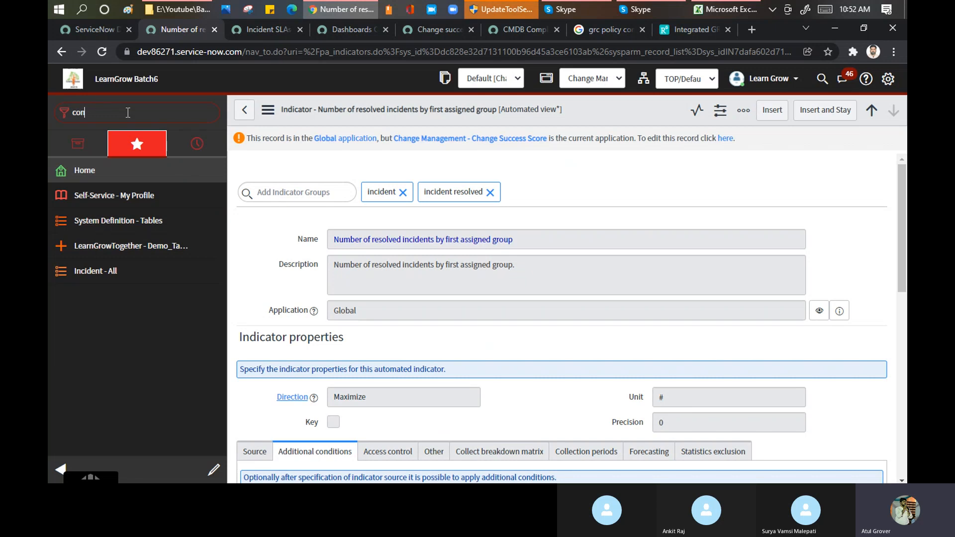
- Filter the application navigator by "control" and open the All Controls list under Policy and Compliance
{"action": "type", "text": "trol"}
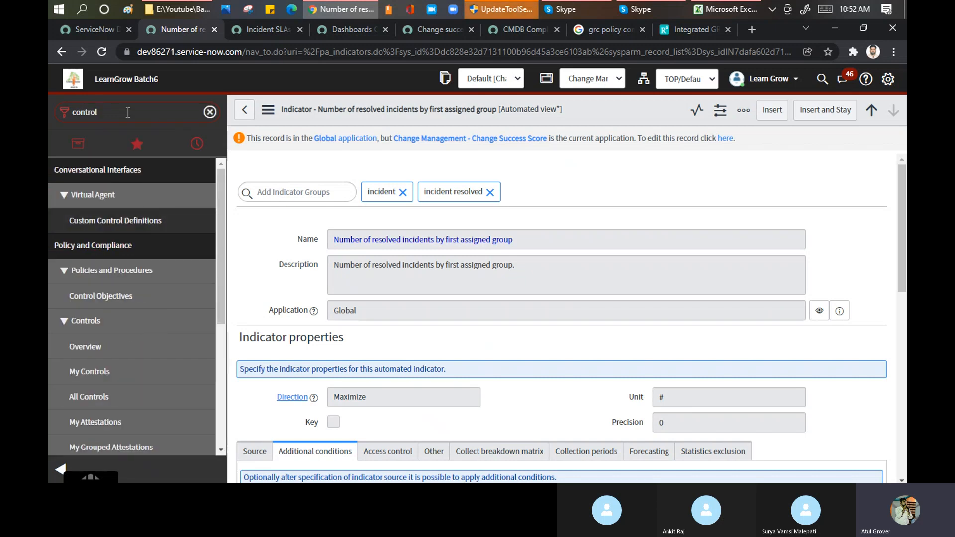
{"action": "left_click_drag", "start_coordinate": [222, 231], "coordinate": [226, 256]}
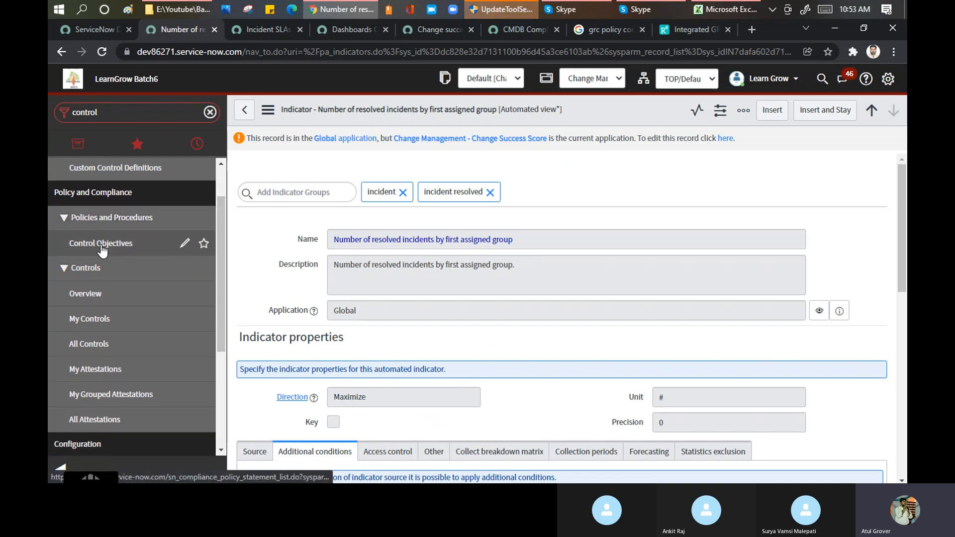
{"action": "left_click", "coordinate": [93, 351]}
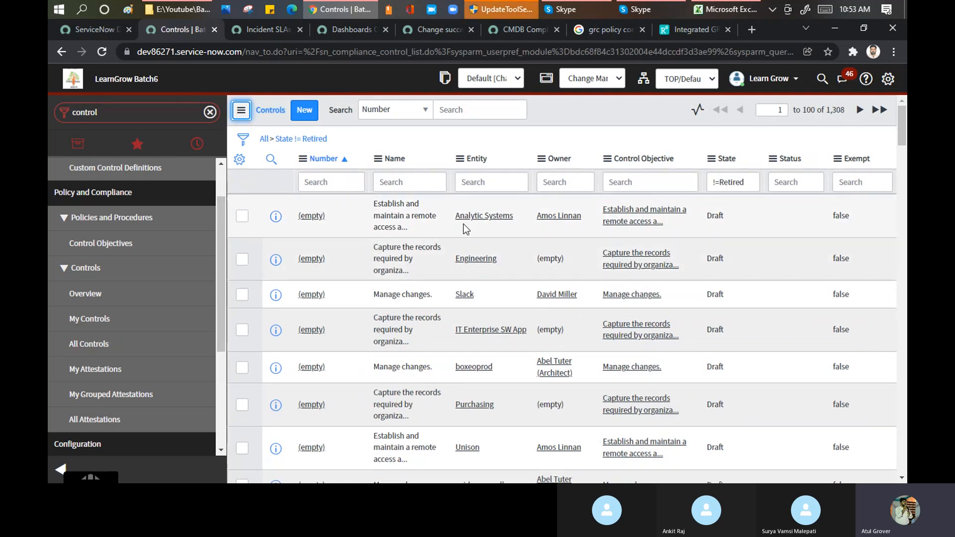
- Open the draft control for Analytic Systems and review its description, attestation details and Content References related list
{"action": "left_click", "coordinate": [307, 219]}
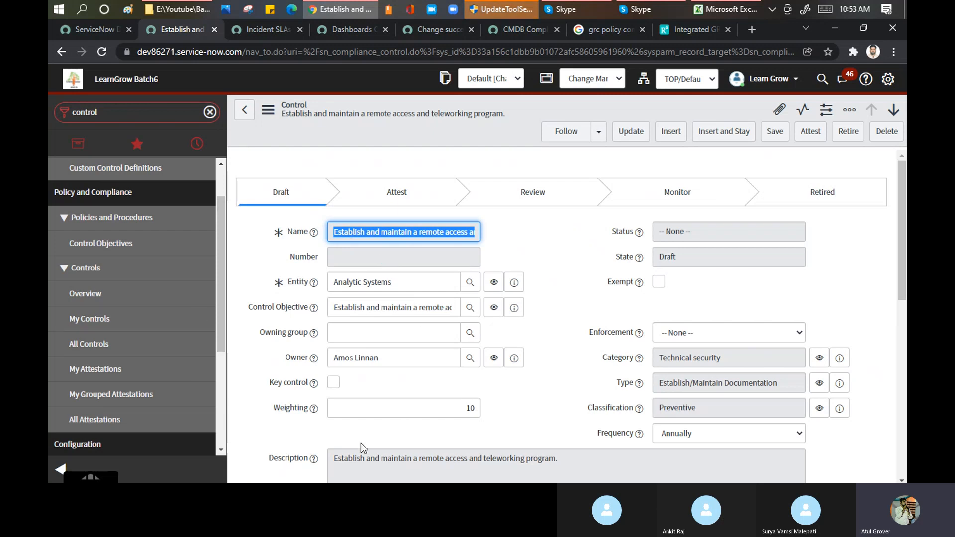
{"action": "left_click_drag", "start_coordinate": [337, 458], "coordinate": [569, 464]}
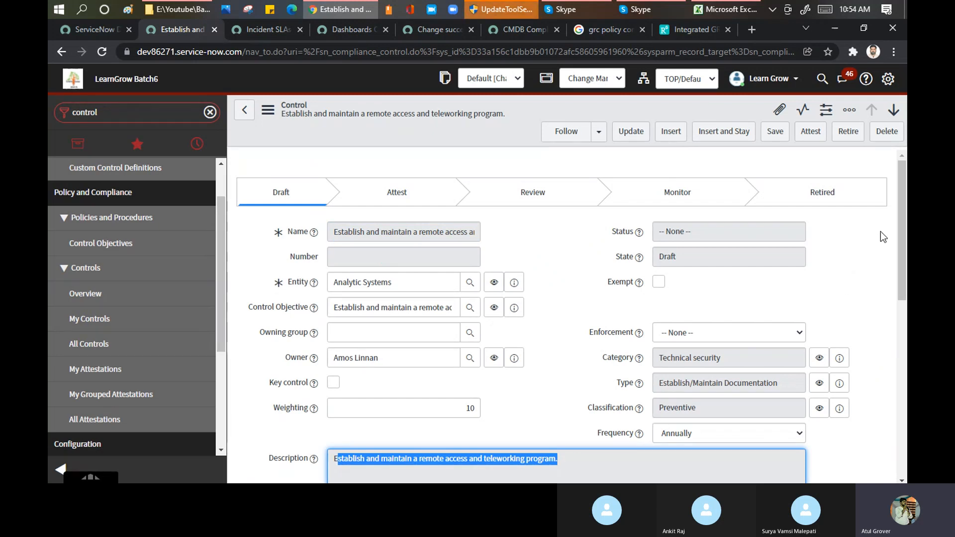
{"action": "left_click_drag", "start_coordinate": [901, 232], "coordinate": [902, 332]}
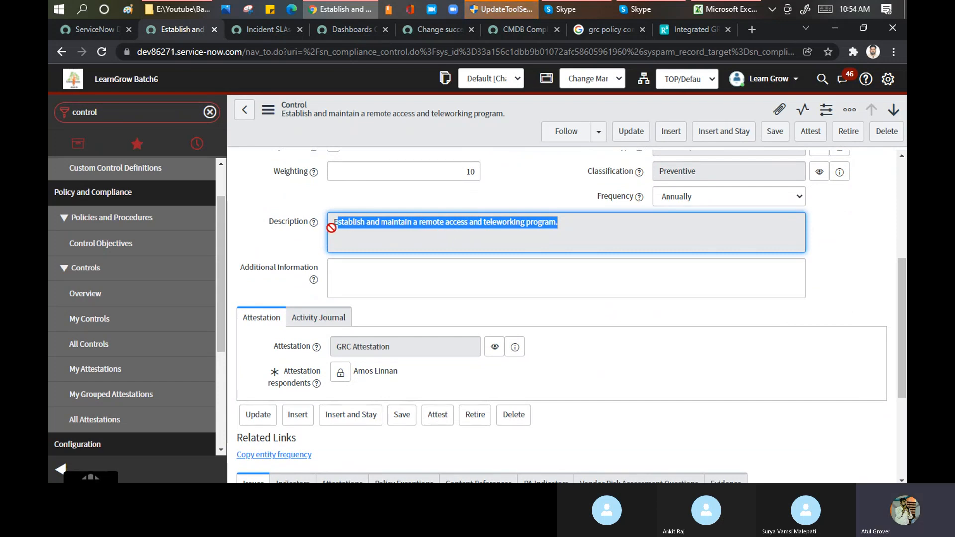
{"action": "left_click_drag", "start_coordinate": [332, 224], "coordinate": [512, 242]}
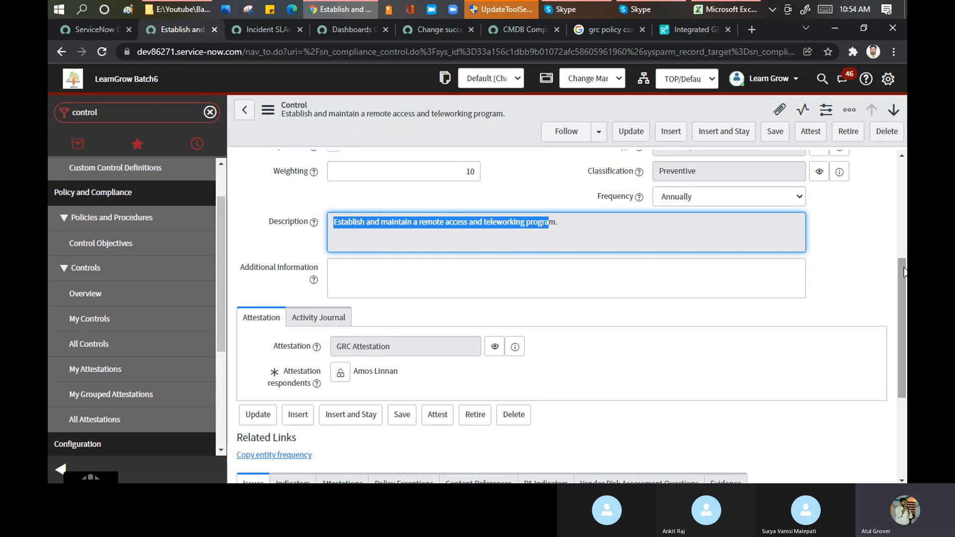
{"action": "left_click_drag", "start_coordinate": [901, 298], "coordinate": [905, 373]}
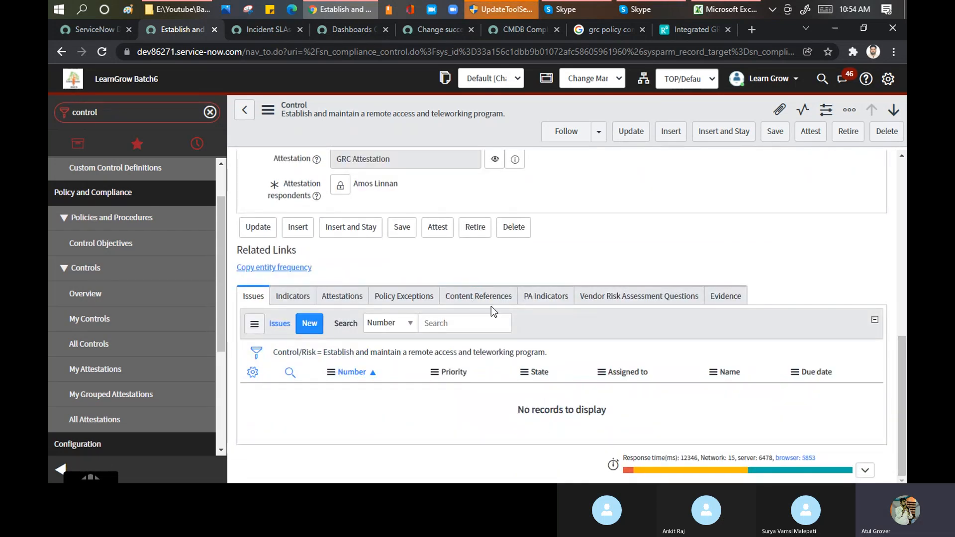
{"action": "left_click", "coordinate": [465, 303]}
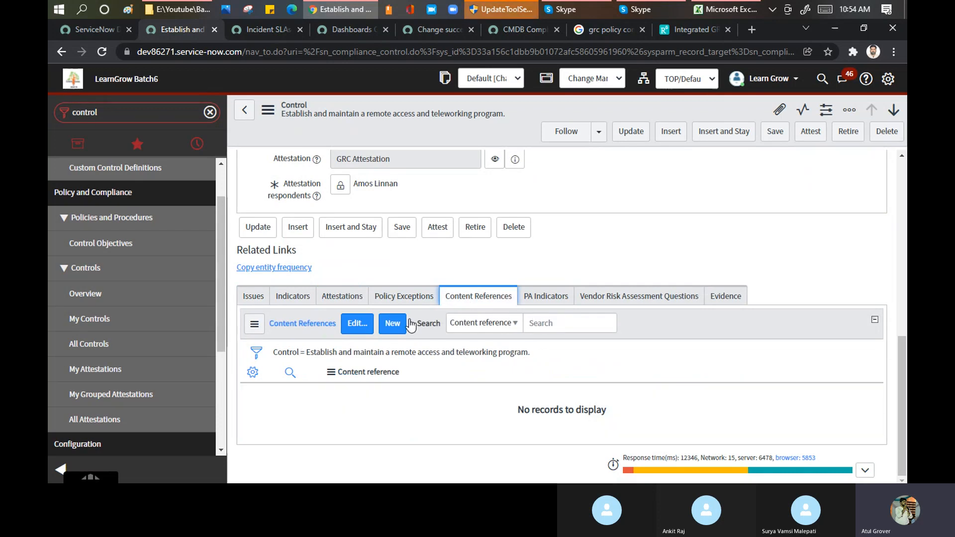
- Reopen the All Controls list, group it by State and expand the Review group
{"action": "left_click", "coordinate": [86, 351]}
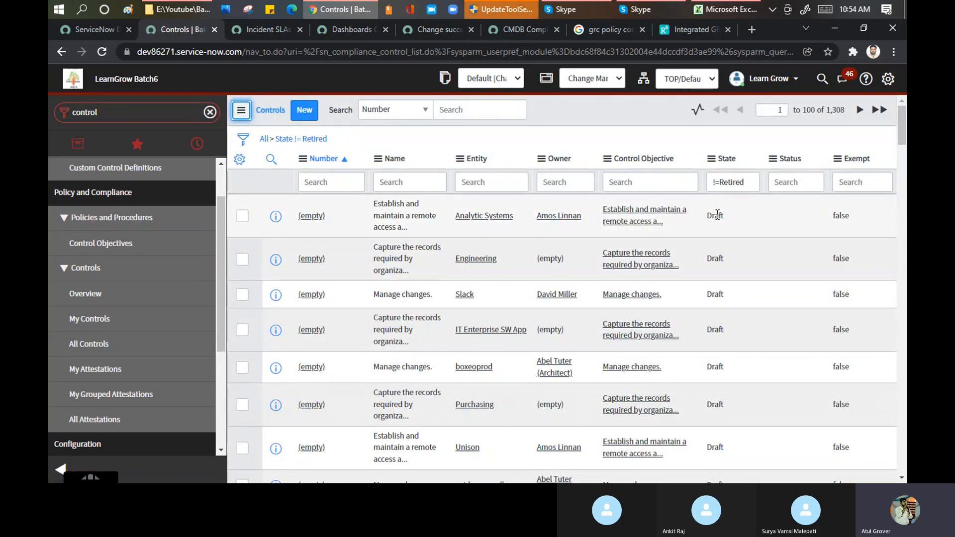
{"action": "left_click", "coordinate": [712, 162]}
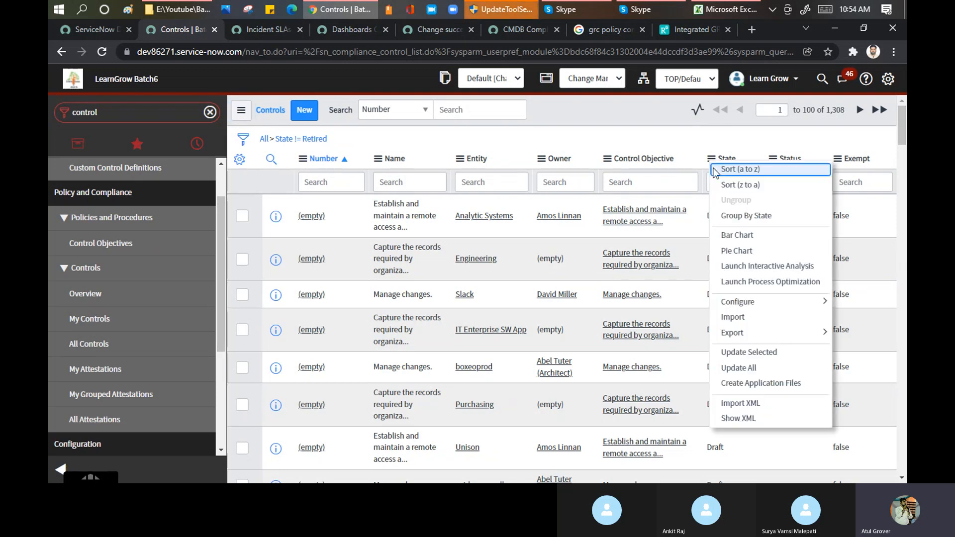
{"action": "key", "text": "Escape"}
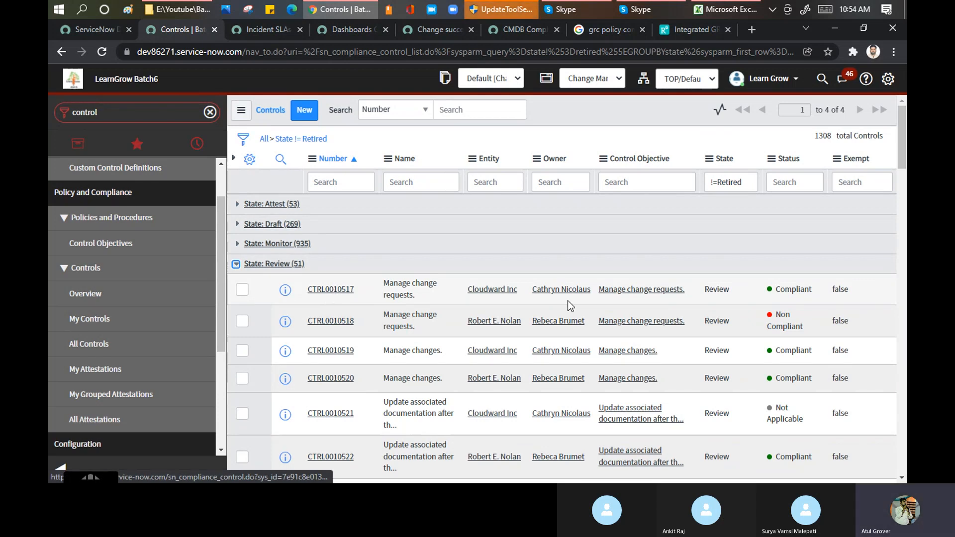
- Open the Cloudward Inc "Manage change requests." control from the Review group, look through its details and related lists, and return to the controls list
{"action": "left_click", "coordinate": [335, 290]}
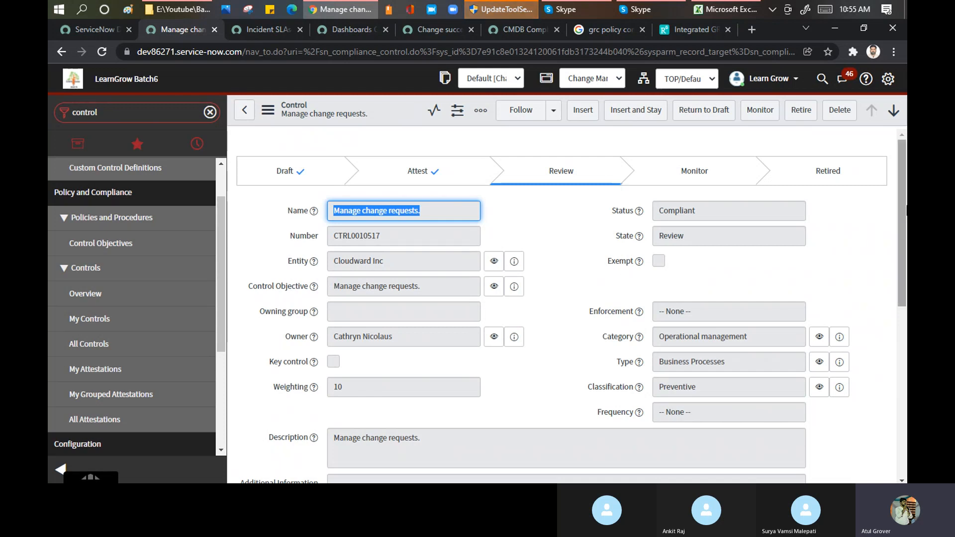
{"action": "scroll", "coordinate": [902, 279], "scroll_direction": "down", "scroll_amount": 3}
{"action": "left_click_drag", "start_coordinate": [907, 283], "coordinate": [906, 355]}
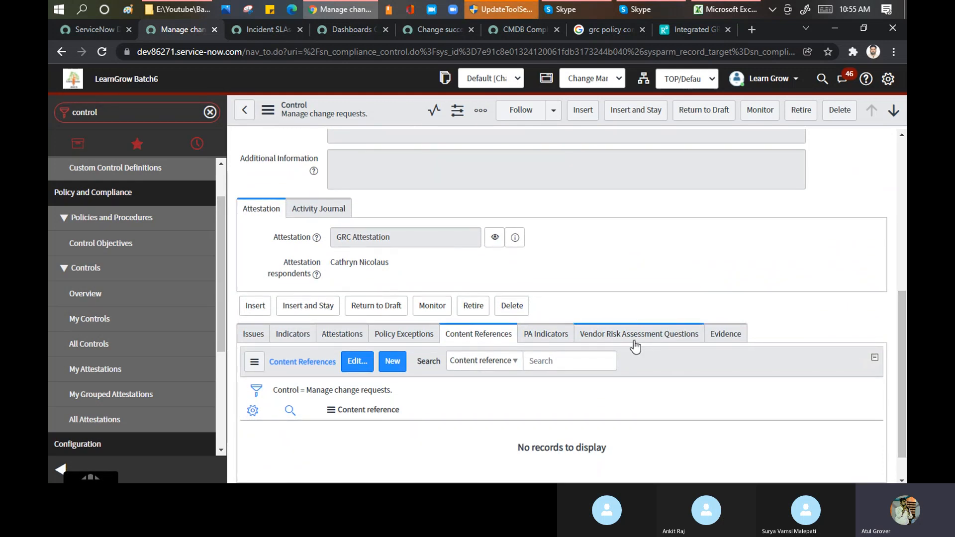
{"action": "left_click_drag", "start_coordinate": [900, 377], "coordinate": [900, 225]}
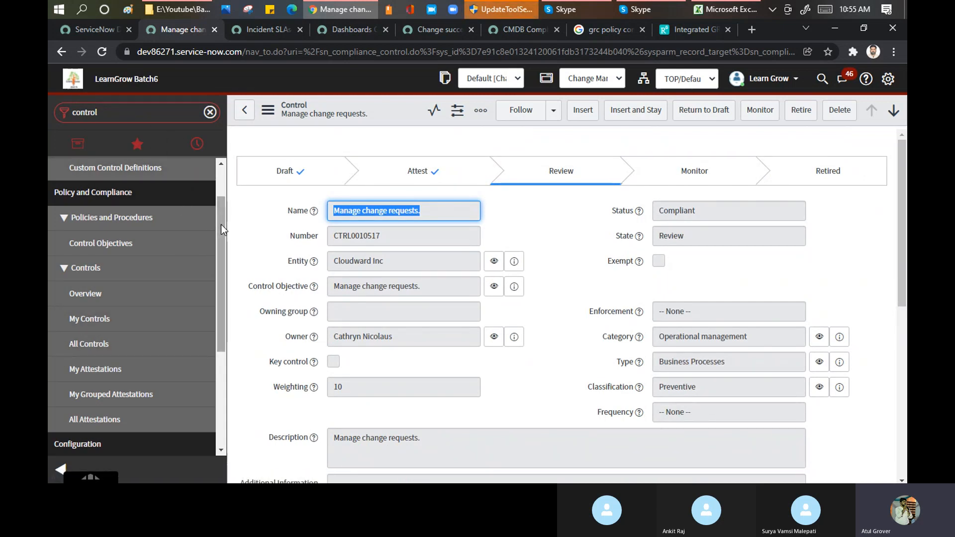
{"action": "left_click_drag", "start_coordinate": [221, 225], "coordinate": [226, 308]}
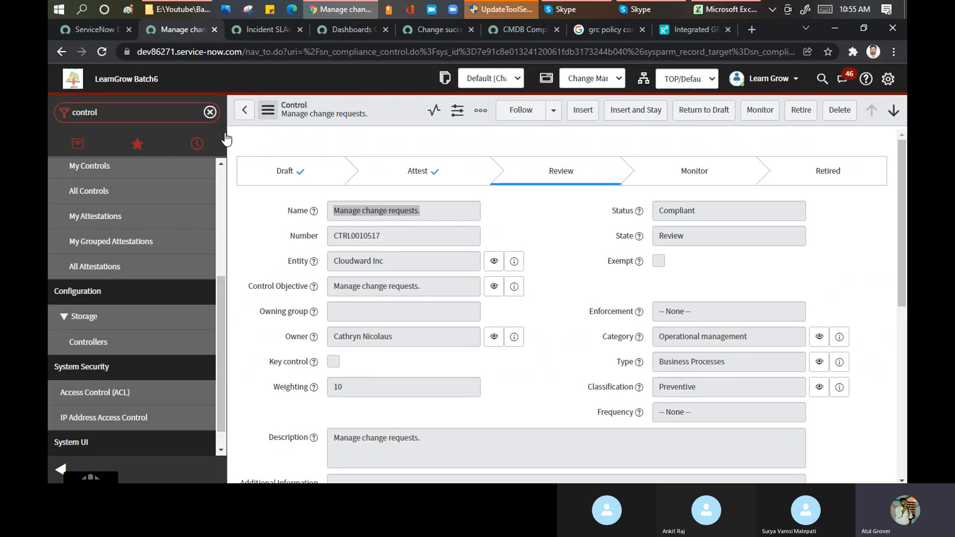
{"action": "left_click", "coordinate": [244, 110]}
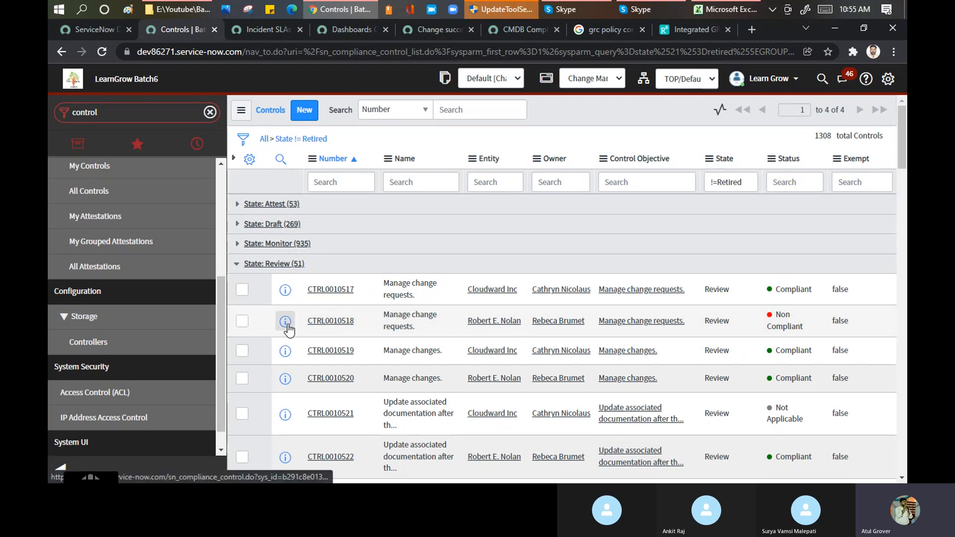
- Expand the Monitor group and open the New York Datacenter control on identification mechanism termination procedures, reviewing its details and related lists
{"action": "left_click_drag", "start_coordinate": [220, 327], "coordinate": [228, 213]}
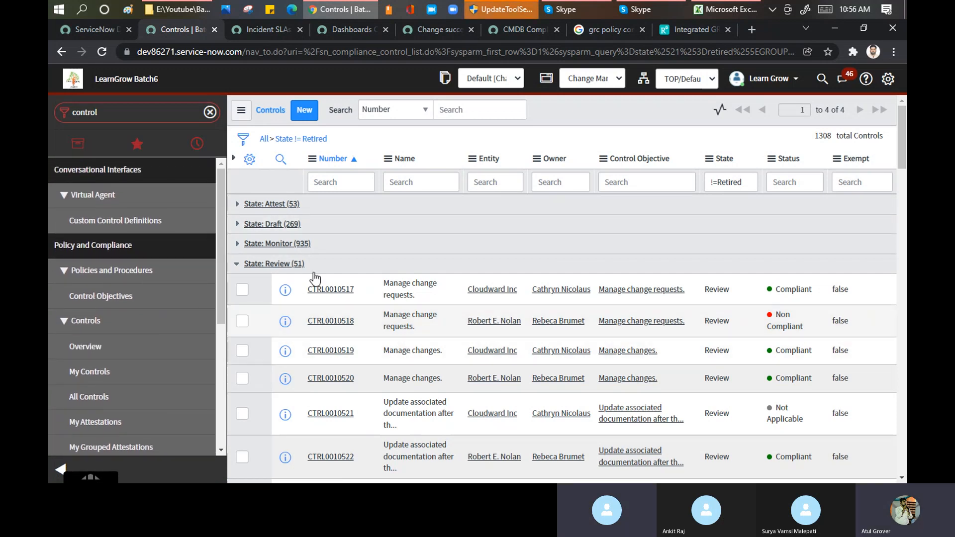
{"action": "left_click", "coordinate": [237, 245]}
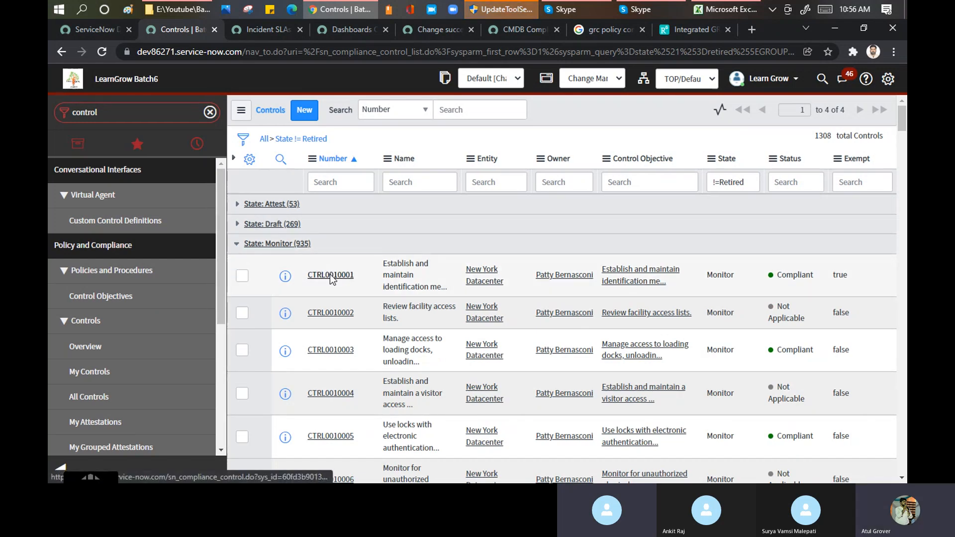
{"action": "left_click", "coordinate": [331, 278]}
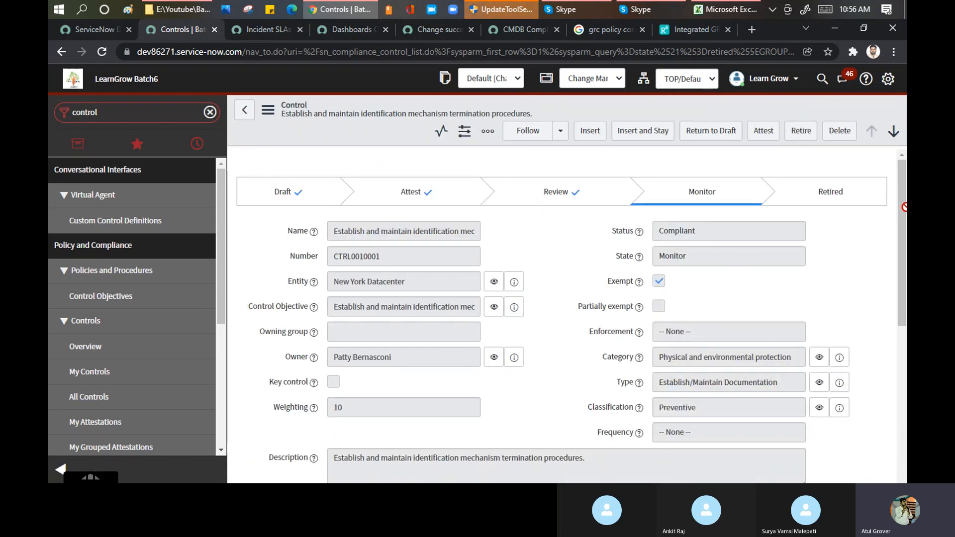
{"action": "scroll", "coordinate": [902, 184], "scroll_direction": "down", "scroll_amount": 5}
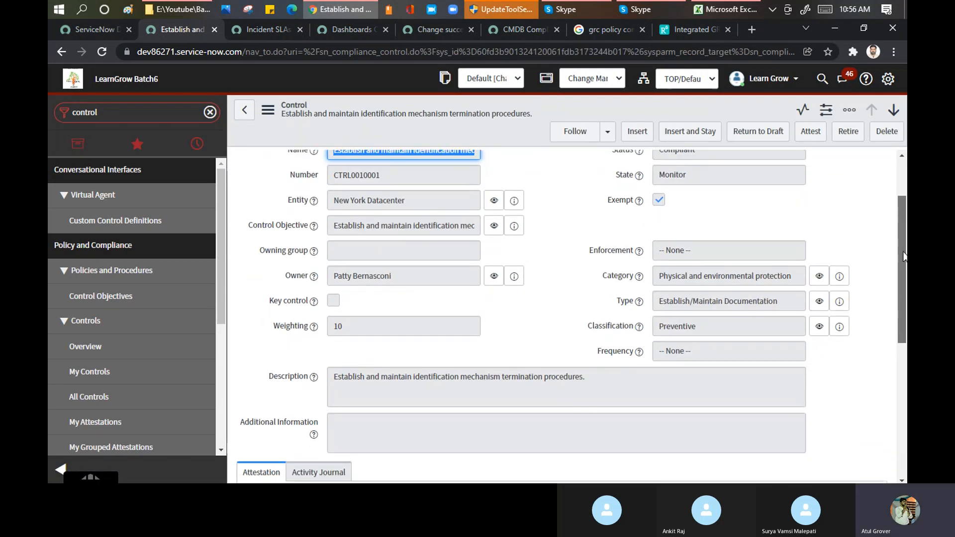
{"action": "scroll", "coordinate": [563, 249], "scroll_direction": "down", "scroll_amount": 3}
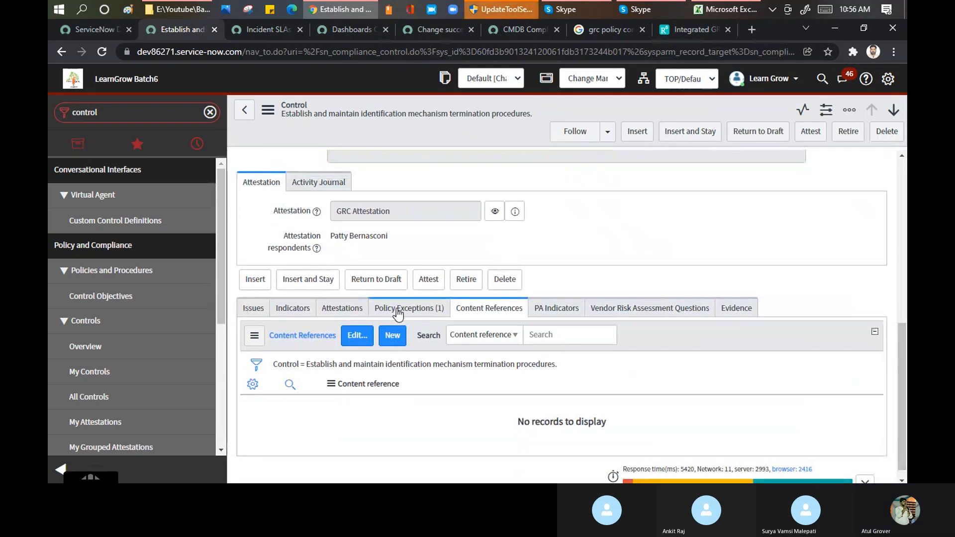
- Open the member editor for the control's Content References, leave it, and go back to the control's related lists
{"action": "left_click", "coordinate": [365, 341]}
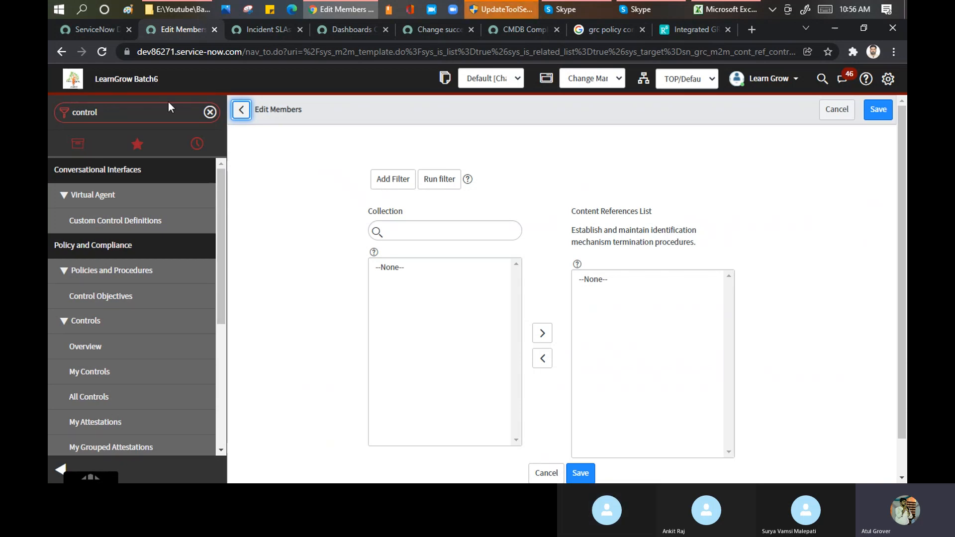
{"action": "left_click", "coordinate": [243, 118]}
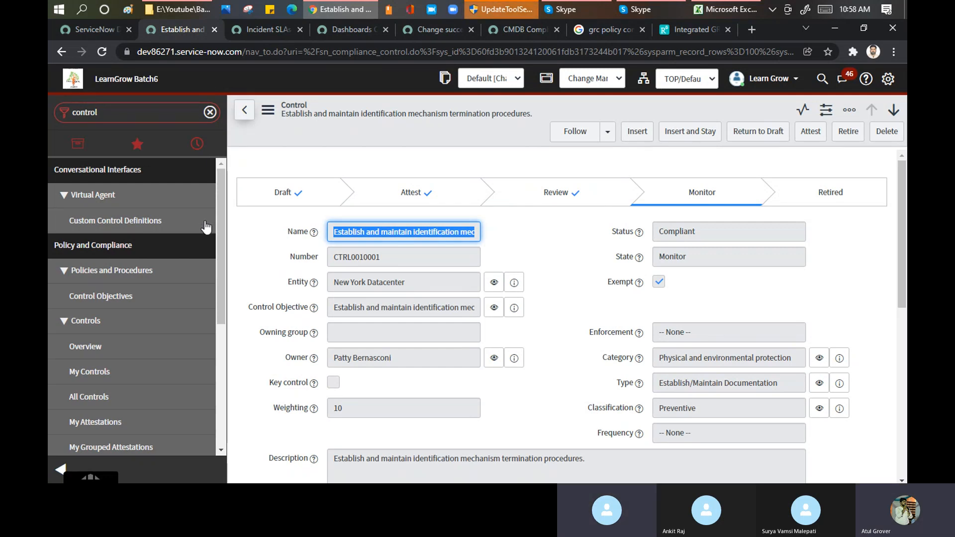
{"action": "left_click_drag", "start_coordinate": [902, 229], "coordinate": [889, 414]}
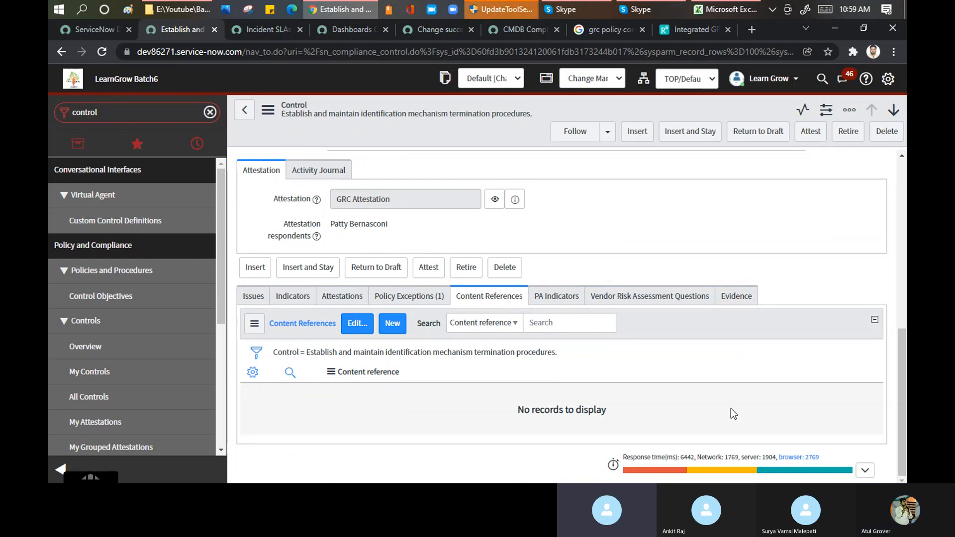
- Filter the application navigator by "policy" and open the Authority Documents list in a new browser tab
{"action": "double_click", "coordinate": [132, 118]}
{"action": "type", "text": "policy"}
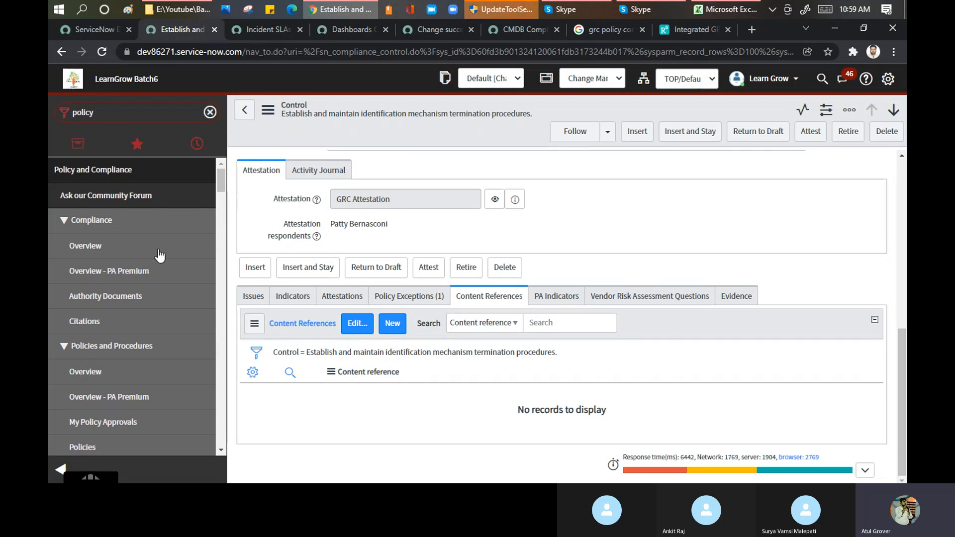
{"action": "left_click", "coordinate": [110, 297], "text": "ctrl"}
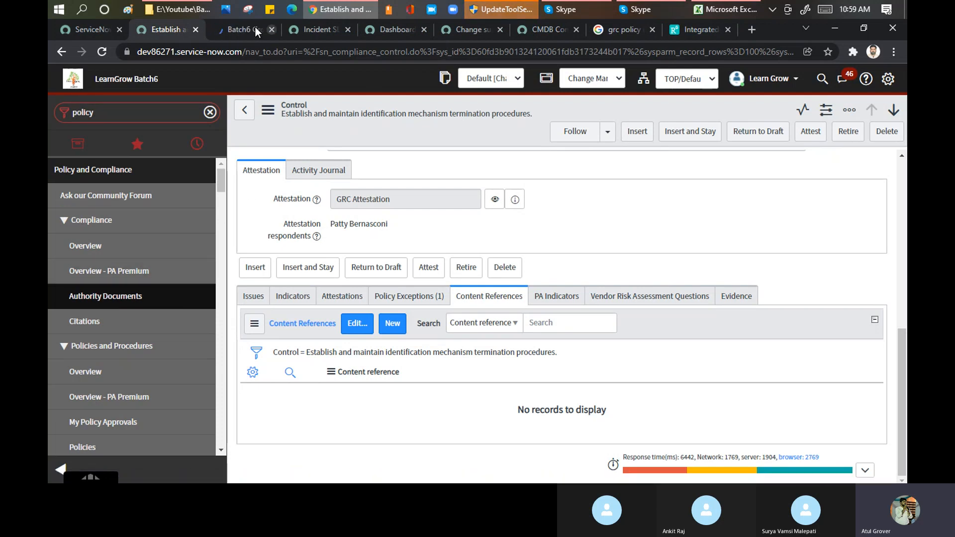
{"action": "left_click", "coordinate": [227, 32]}
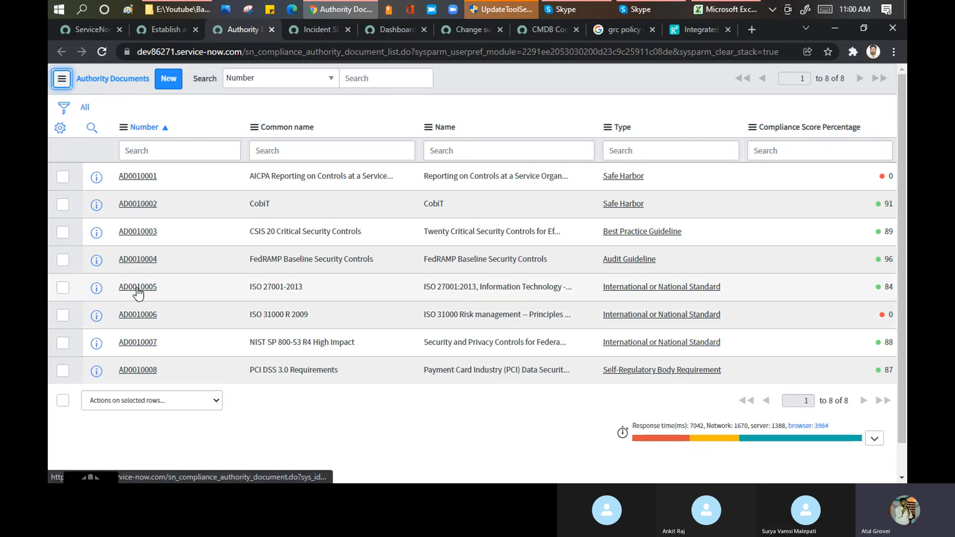
- Open the ISO 31000 R 2009 authority document, view the ISO web page behind its URL, and return to the record
{"action": "left_click", "coordinate": [141, 321]}
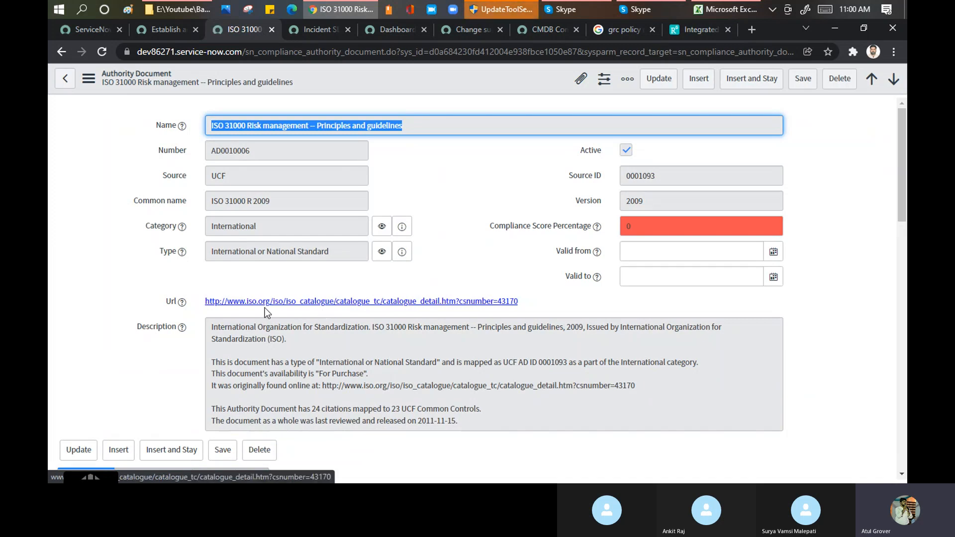
{"action": "left_click", "coordinate": [425, 310]}
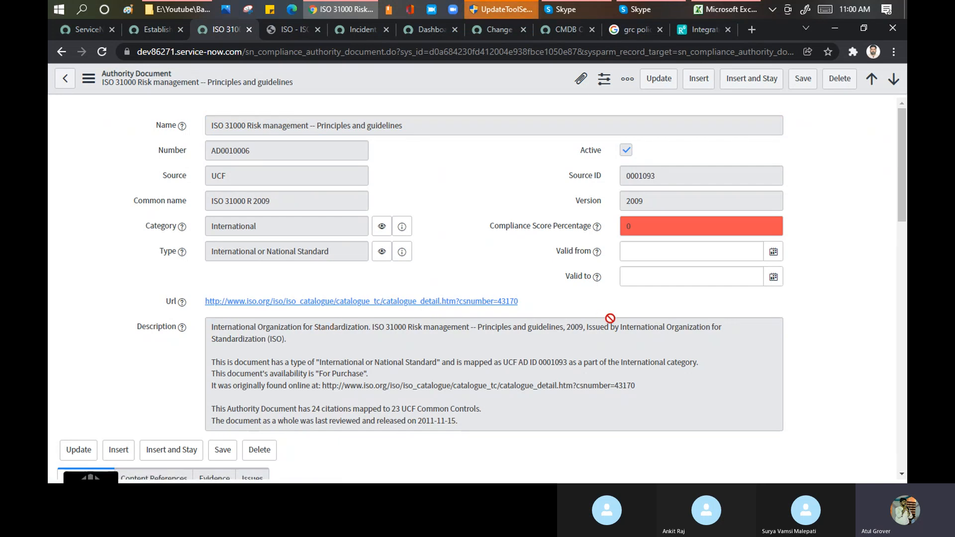
{"action": "left_click_drag", "start_coordinate": [903, 193], "coordinate": [907, 90]}
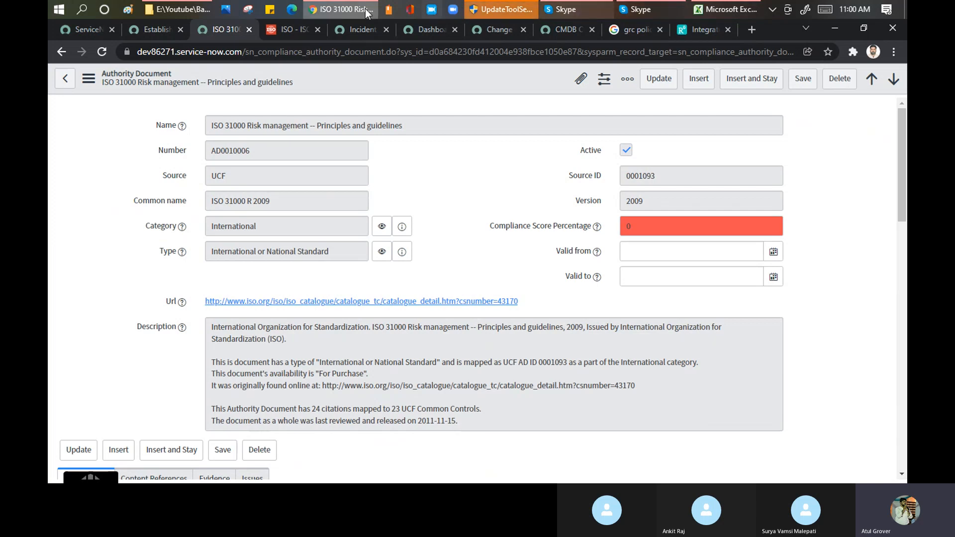
{"action": "left_click", "coordinate": [274, 31]}
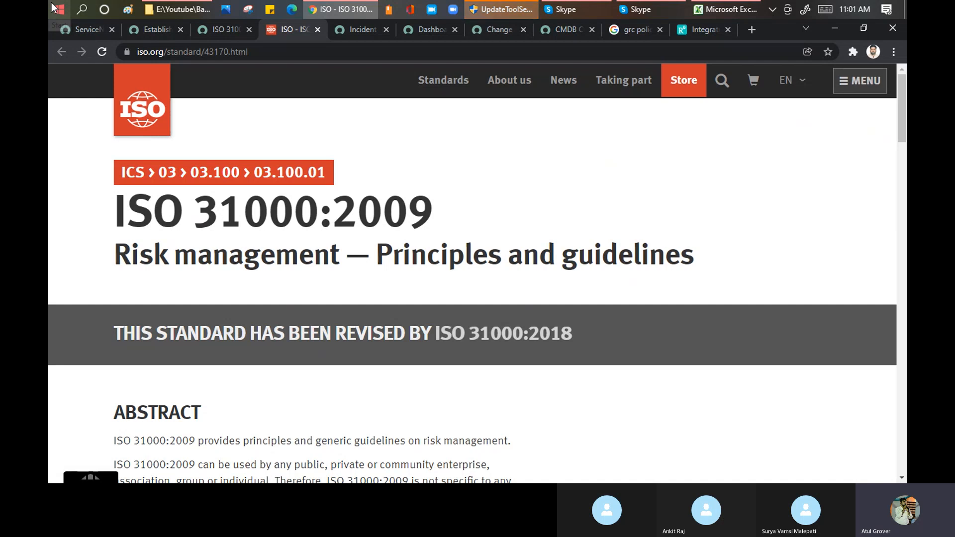
{"action": "left_click", "coordinate": [225, 30]}
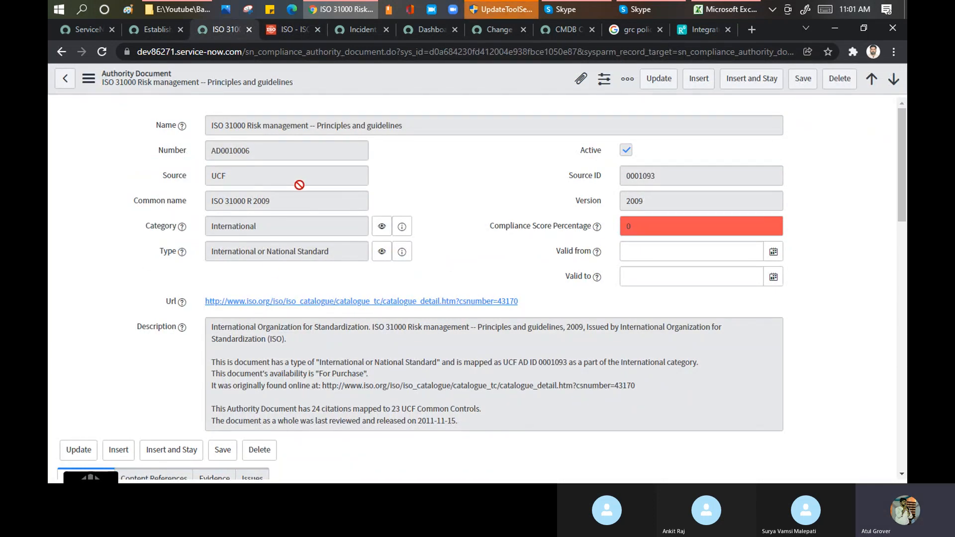
- Highlight the document's source, search the web for "UCF" in a new browser tab, and refine the search to "ucf standards"
{"action": "left_click_drag", "start_coordinate": [233, 176], "coordinate": [201, 174]}
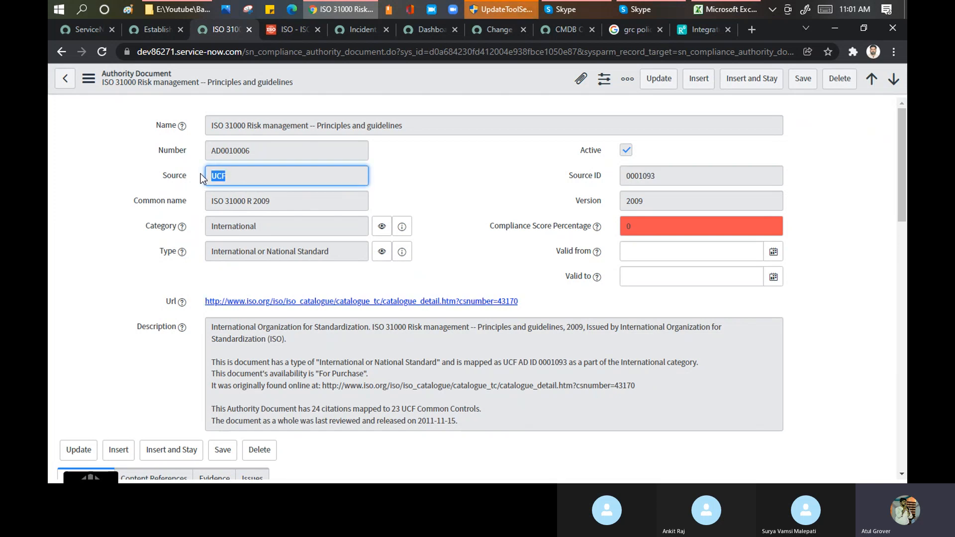
{"action": "left_click", "coordinate": [751, 29]}
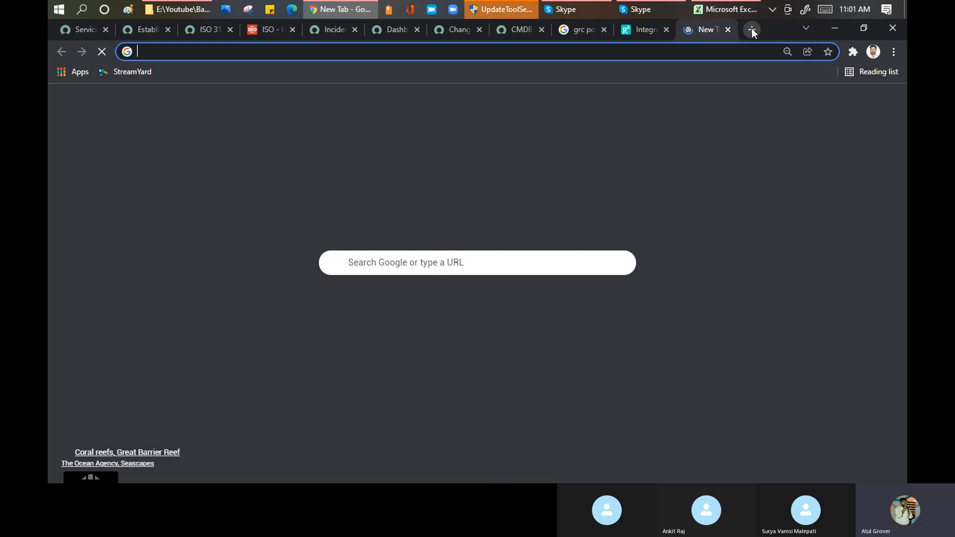
{"action": "type", "text": "UCF"}
{"action": "key", "text": "Return"}
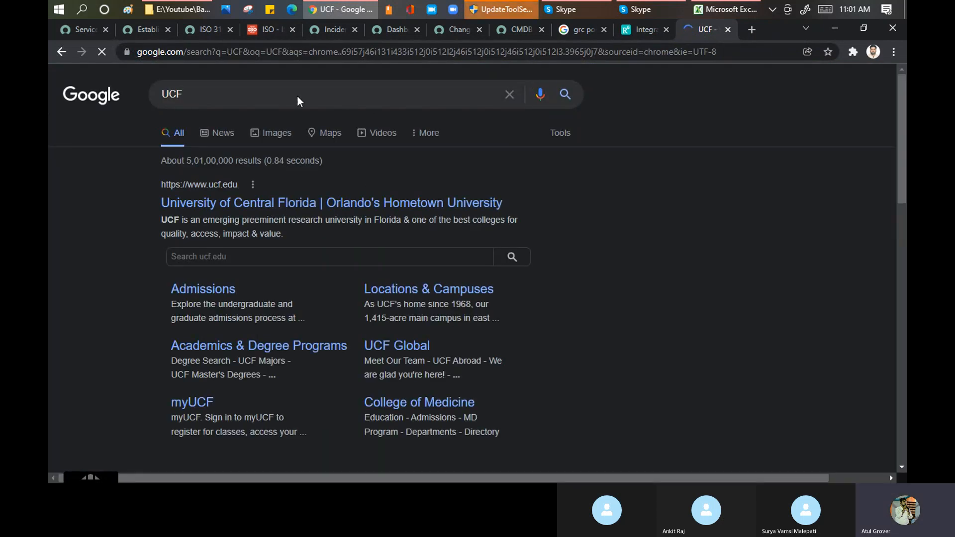
{"action": "left_click", "coordinate": [267, 94]}
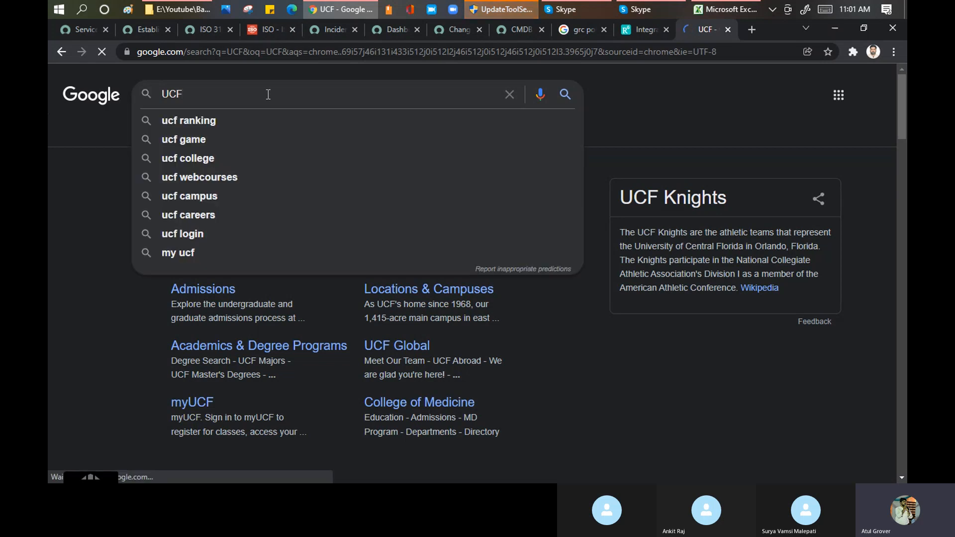
{"action": "type", "text": "standar"}
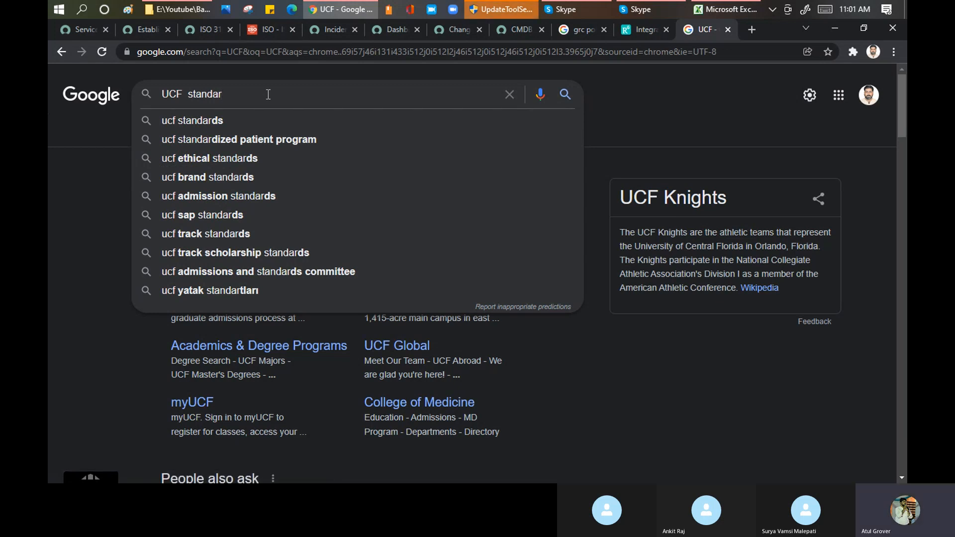
{"action": "key", "text": "Down"}
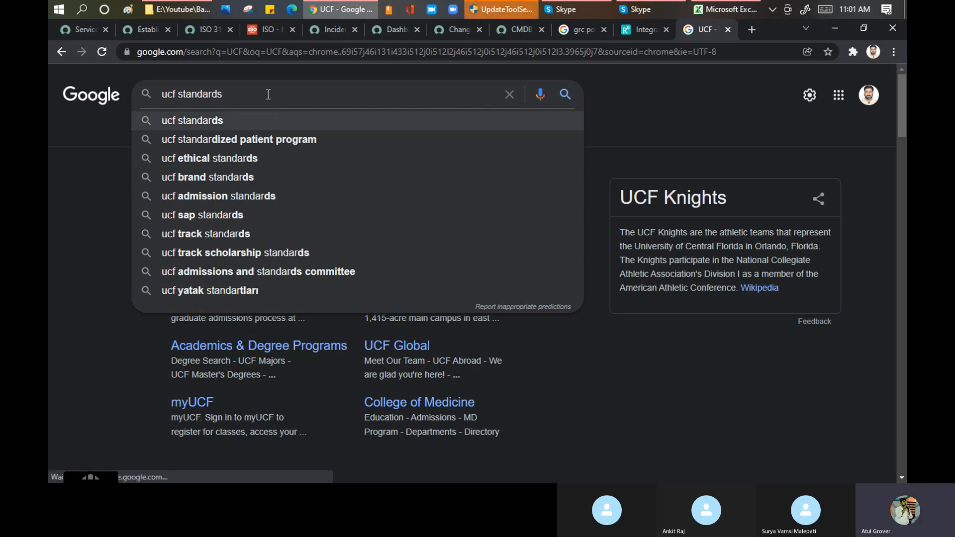
{"action": "key", "text": "Return"}
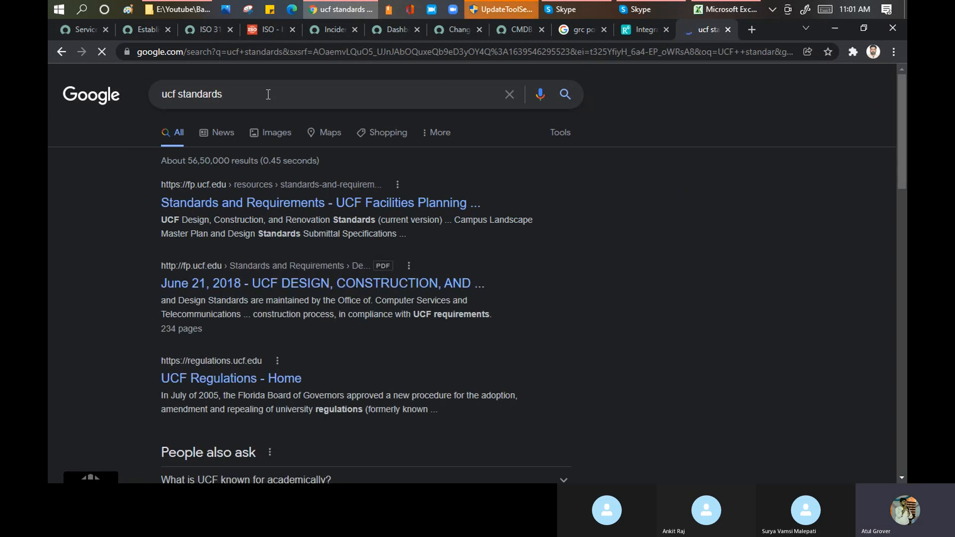
- Open the UCF Facilities Planning "Standards and Requirements" result in a new tab, then look through the remaining search results
{"action": "middle_click", "coordinate": [359, 204]}
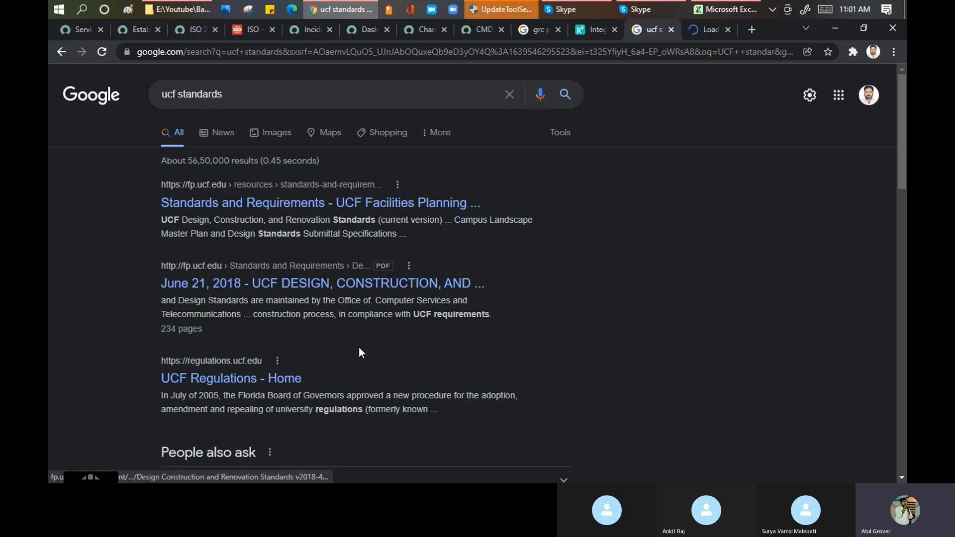
{"action": "left_click_drag", "start_coordinate": [901, 160], "coordinate": [905, 239]}
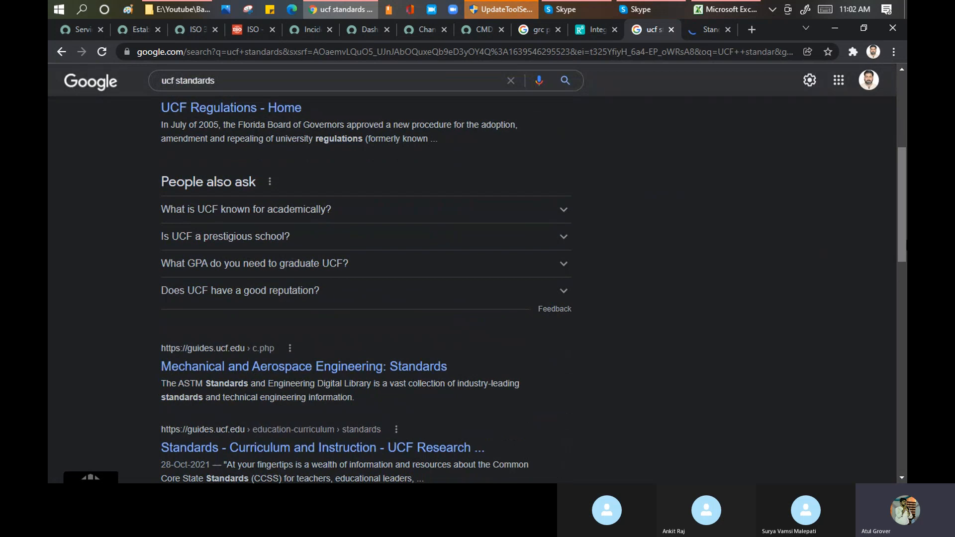
{"action": "left_click", "coordinate": [707, 29]}
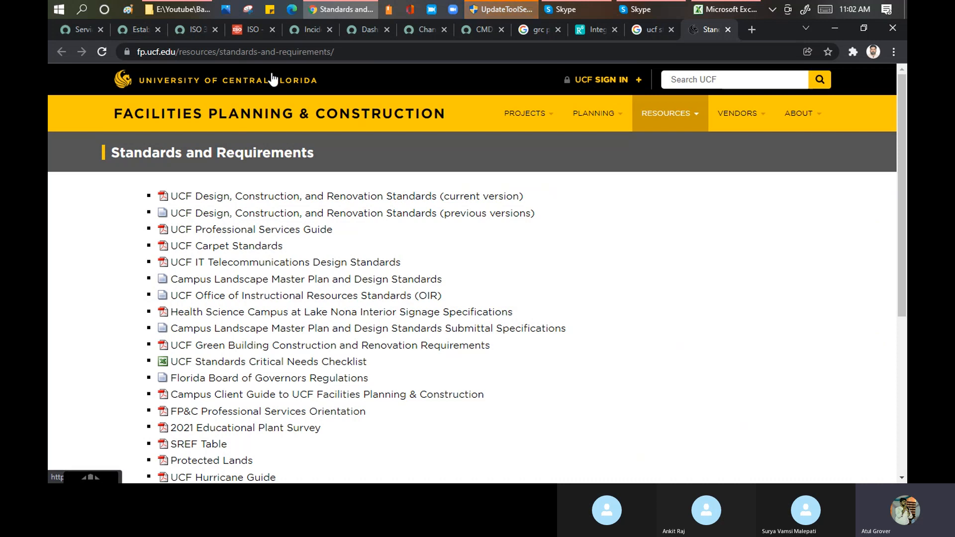
{"action": "left_click", "coordinate": [650, 32]}
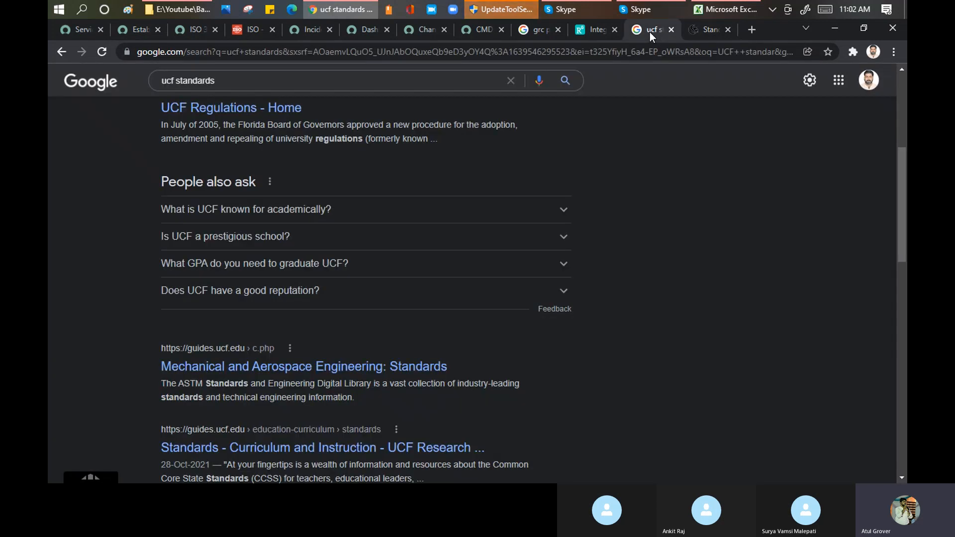
{"action": "left_click_drag", "start_coordinate": [902, 165], "coordinate": [906, 292]}
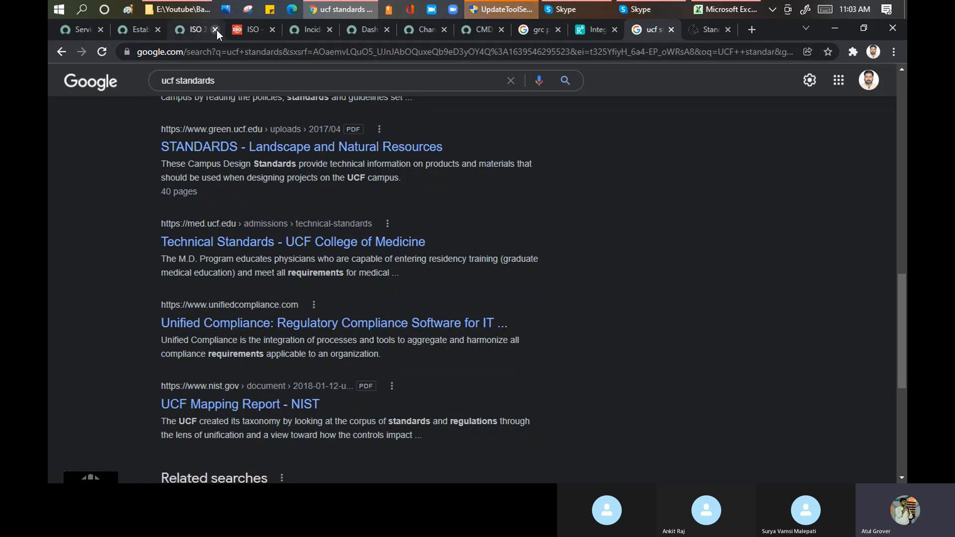
- Return to the ISO 31000 authority document and review its heading, common name, description and Citations related list
{"action": "left_click", "coordinate": [190, 30]}
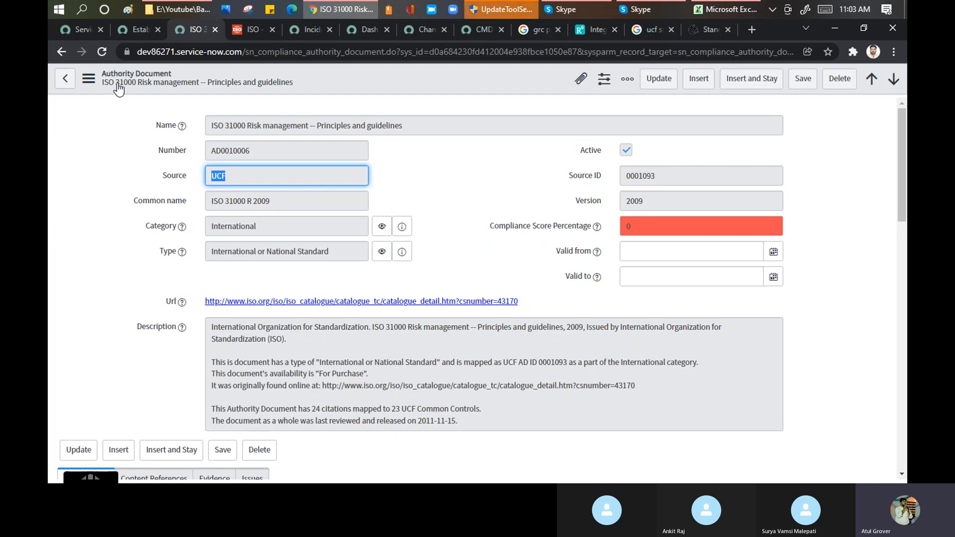
{"action": "left_click", "coordinate": [105, 77]}
{"action": "triple_click", "coordinate": [105, 77]}
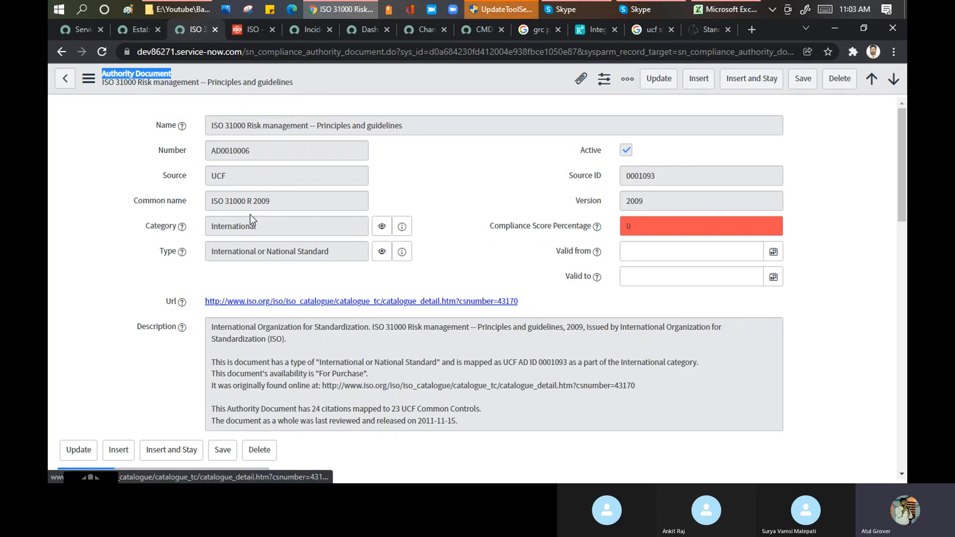
{"action": "left_click_drag", "start_coordinate": [291, 203], "coordinate": [185, 186]}
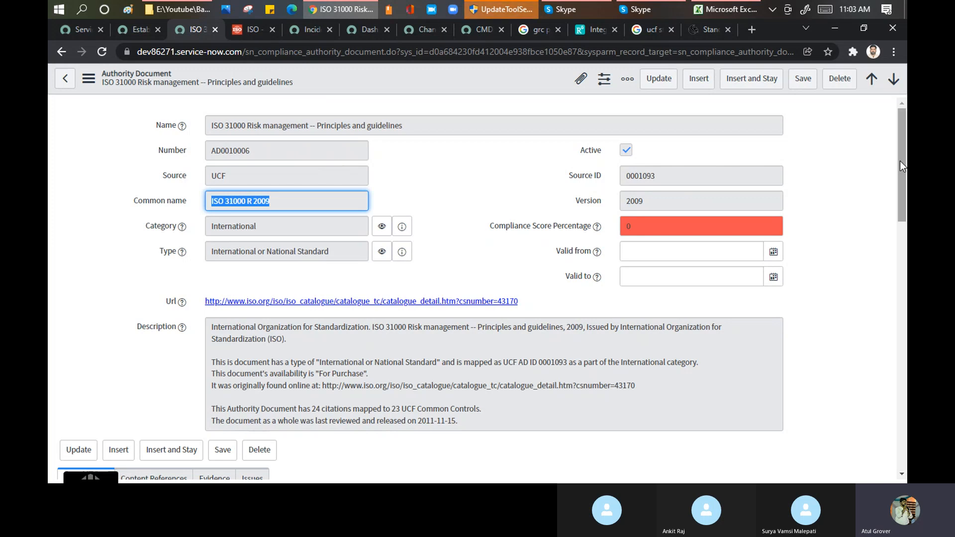
{"action": "left_click_drag", "start_coordinate": [900, 162], "coordinate": [904, 184]}
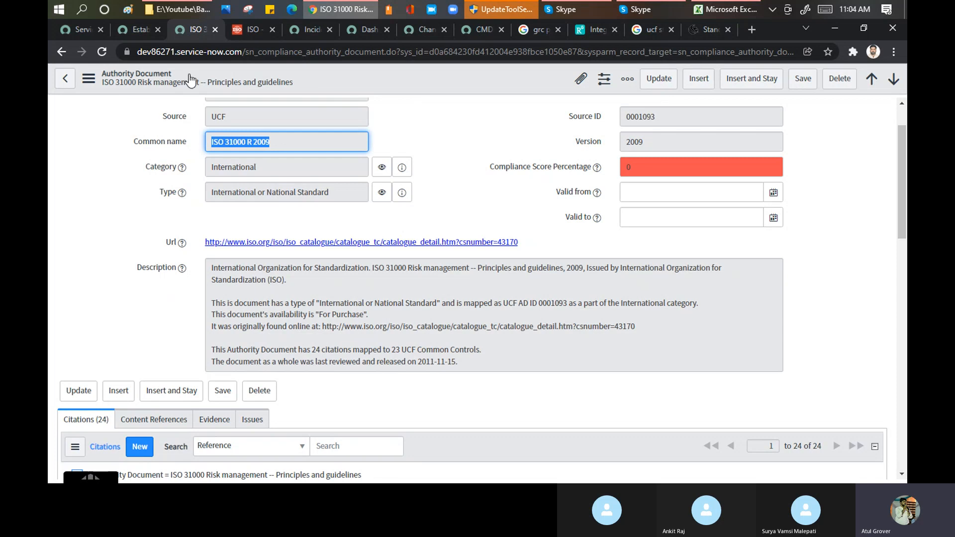
- Open the Authority Documents list in the control's browser tab and switch back to the ISO 31000 record
{"action": "left_click", "coordinate": [133, 29]}
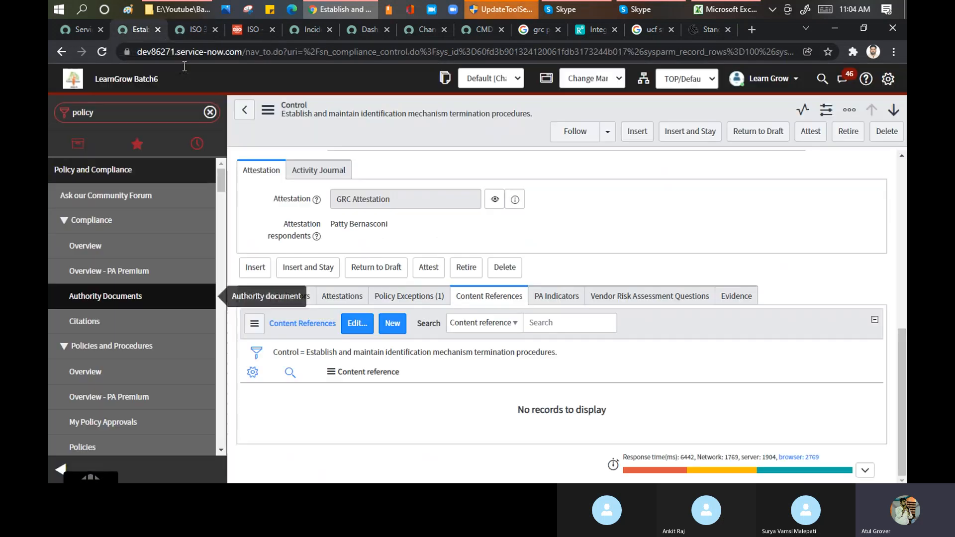
{"action": "left_click", "coordinate": [99, 302]}
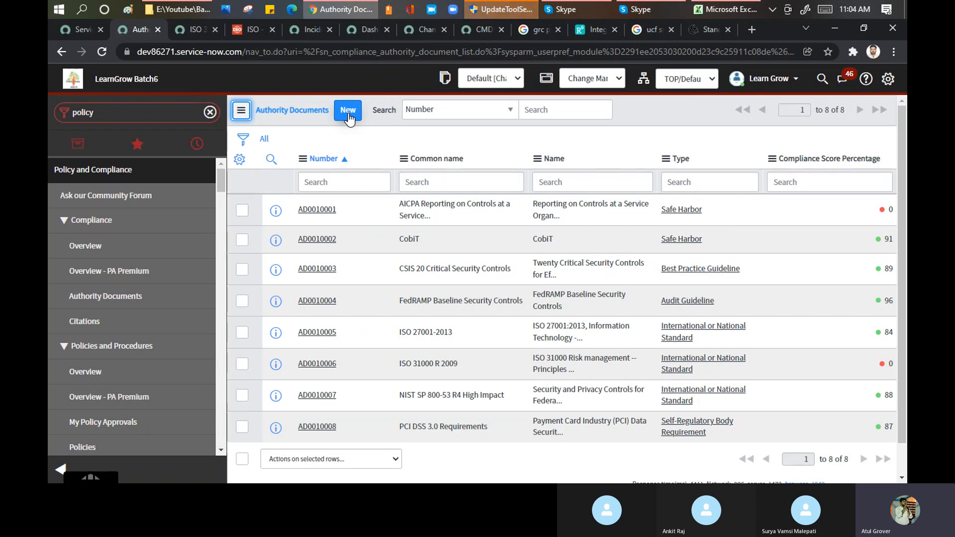
{"action": "left_click", "coordinate": [186, 29]}
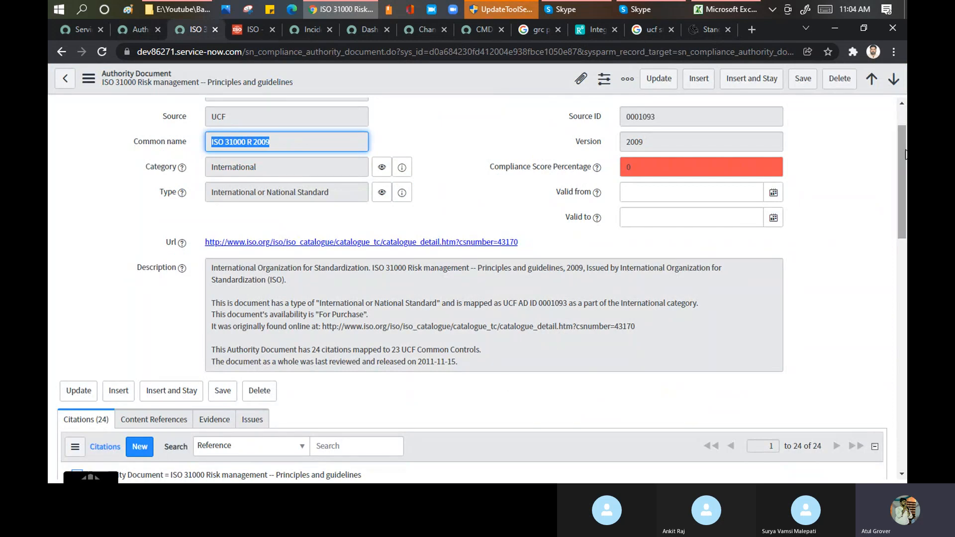
- Review the ISO 31000 document's Citations list and check the remaining training topics in the Training_Master workbook's Agenda sheet in Excel
{"action": "left_click_drag", "start_coordinate": [904, 175], "coordinate": [906, 248]}
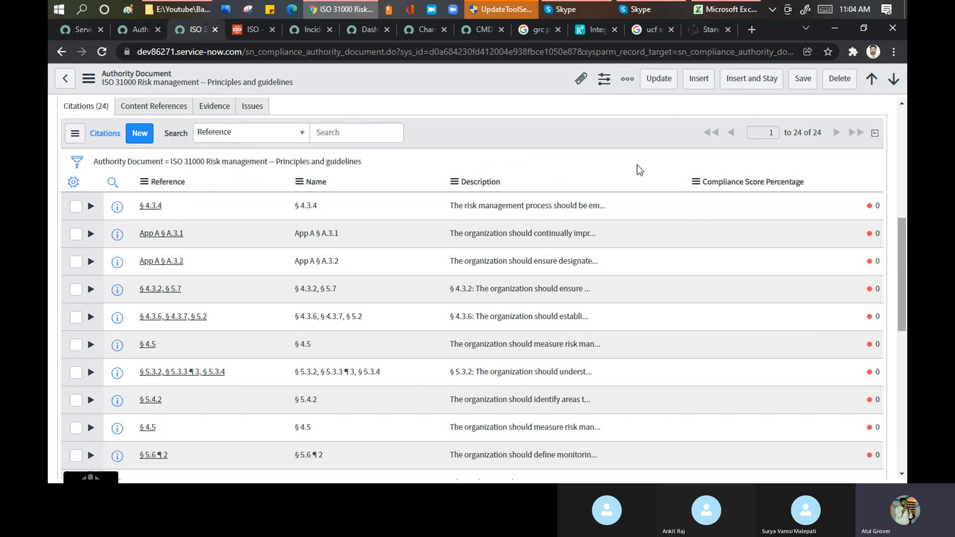
{"action": "left_click", "coordinate": [715, 11]}
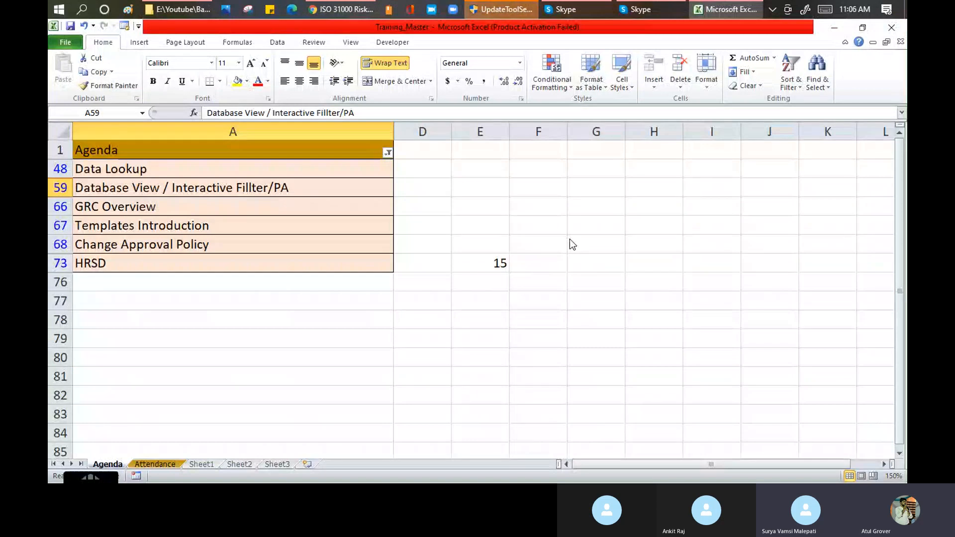
{"action": "key", "text": "alt+Tab"}
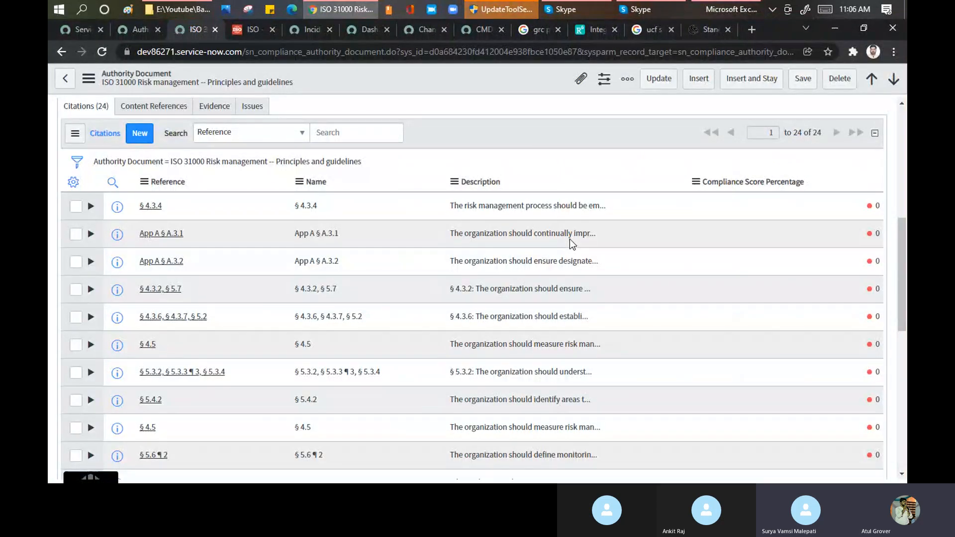
{"action": "left_click", "coordinate": [729, 15]}
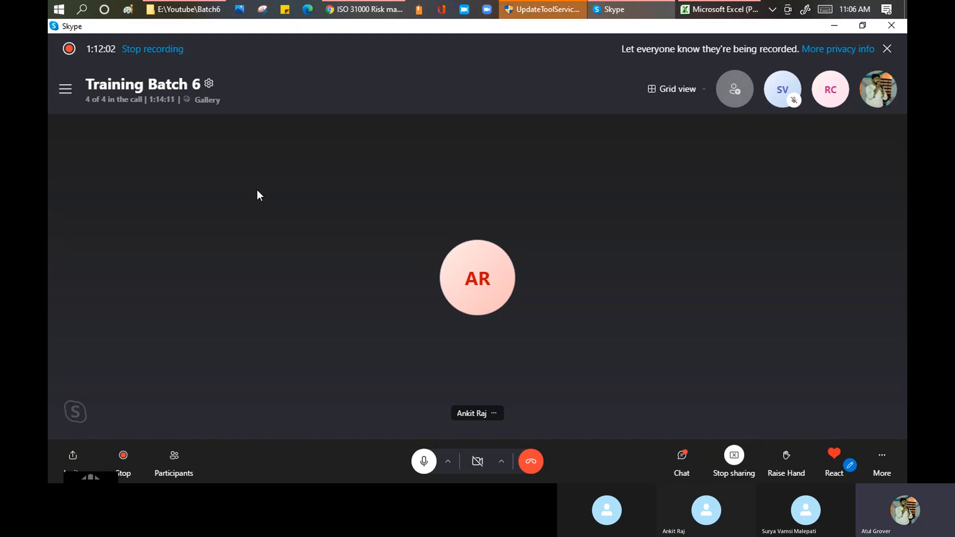
- Return to Chrome and search the web for "unified compliance framework" in the tab showing the UCF Standards and Requirements page
{"action": "left_click", "coordinate": [370, 12]}
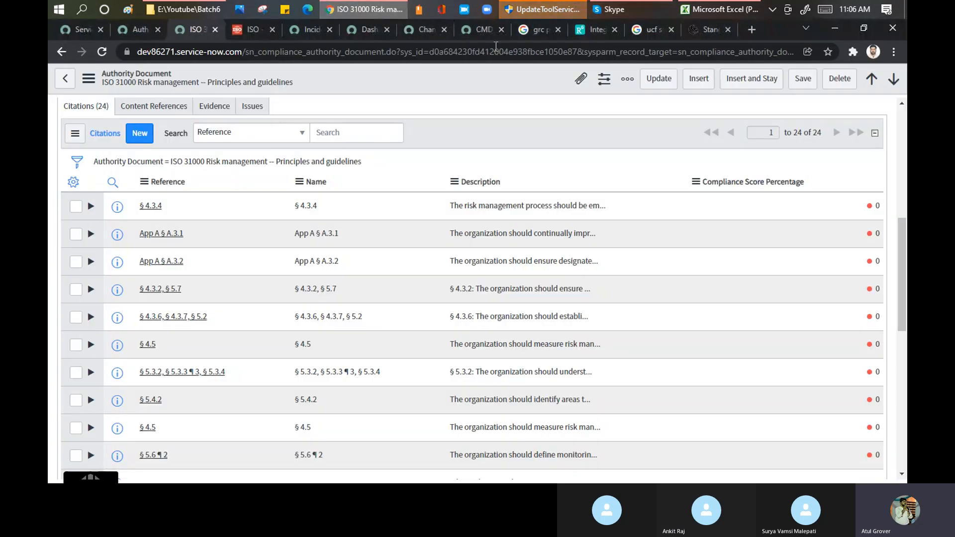
{"action": "left_click", "coordinate": [715, 31]}
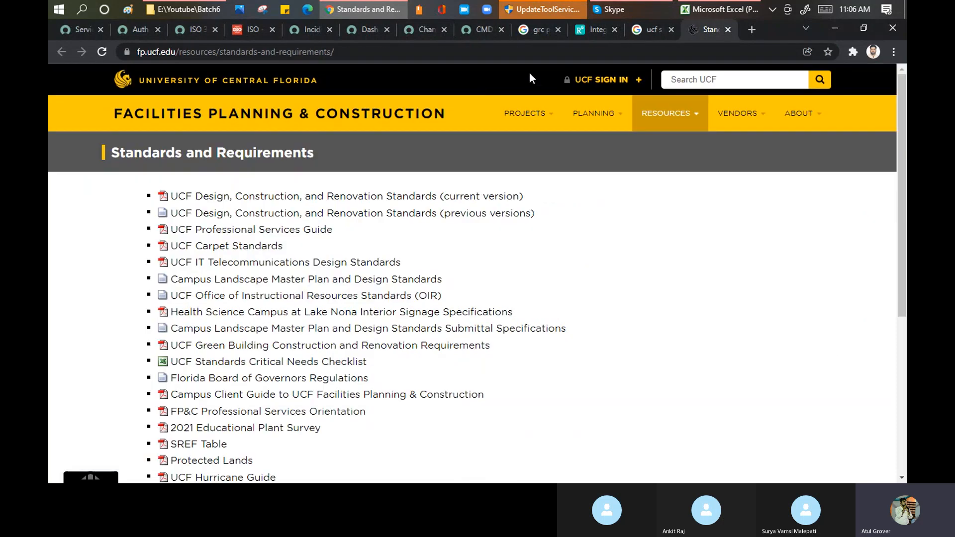
{"action": "left_click", "coordinate": [493, 52]}
{"action": "type", "text": "unified comp"}
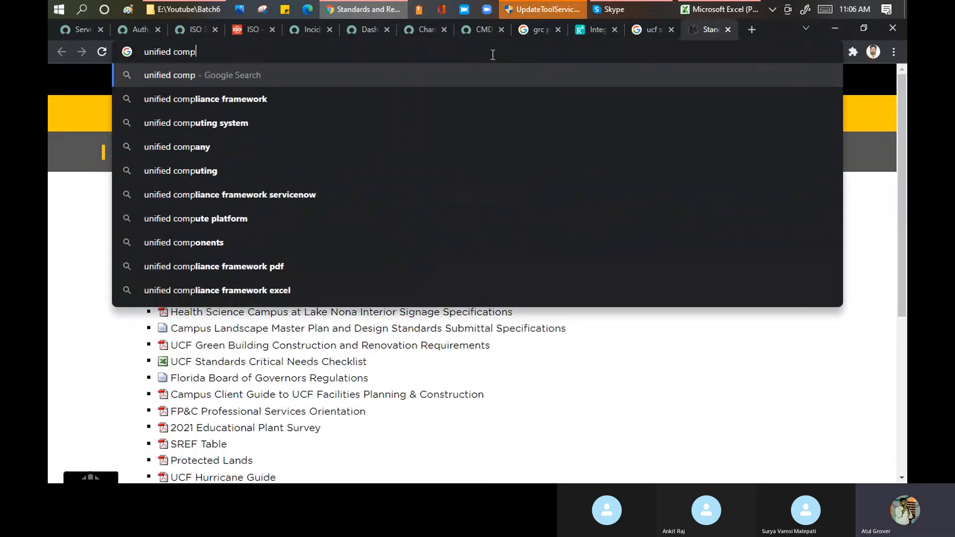
{"action": "key", "text": "Down"}
{"action": "key", "text": "Return"}
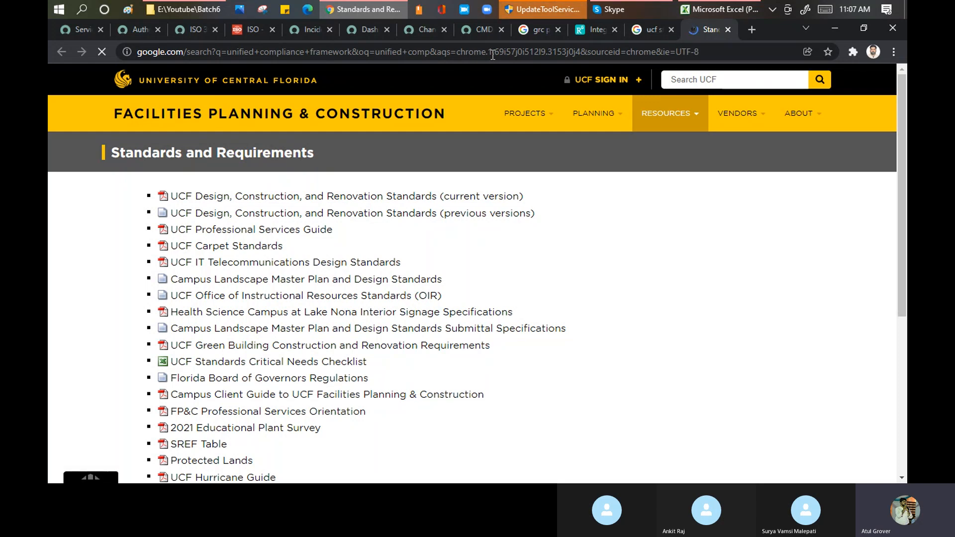
- Switch to the Skype training call, check the search page's loading in Chrome, and return to the call
{"action": "left_click", "coordinate": [637, 11]}
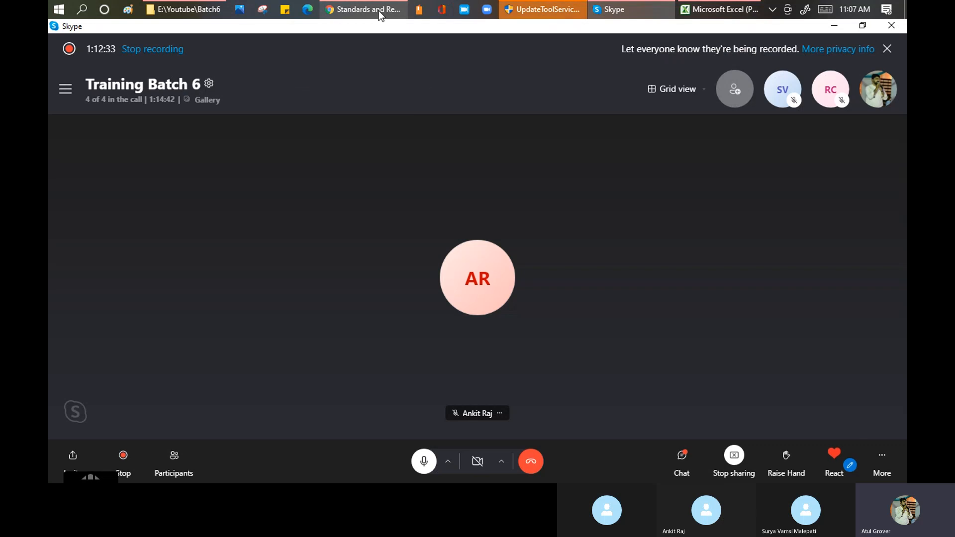
{"action": "mouse_move", "coordinate": [380, 14]}
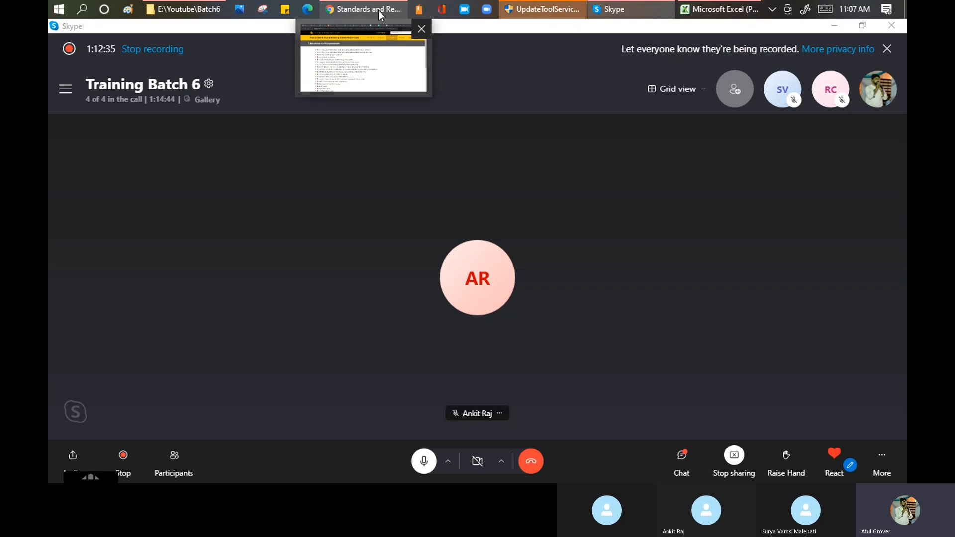
{"action": "left_click", "coordinate": [379, 11]}
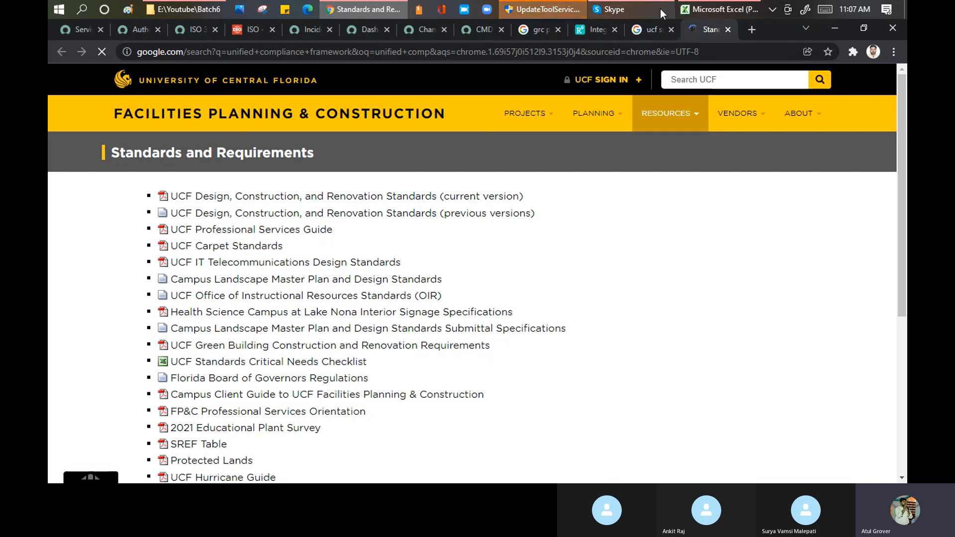
{"action": "left_click", "coordinate": [642, 11]}
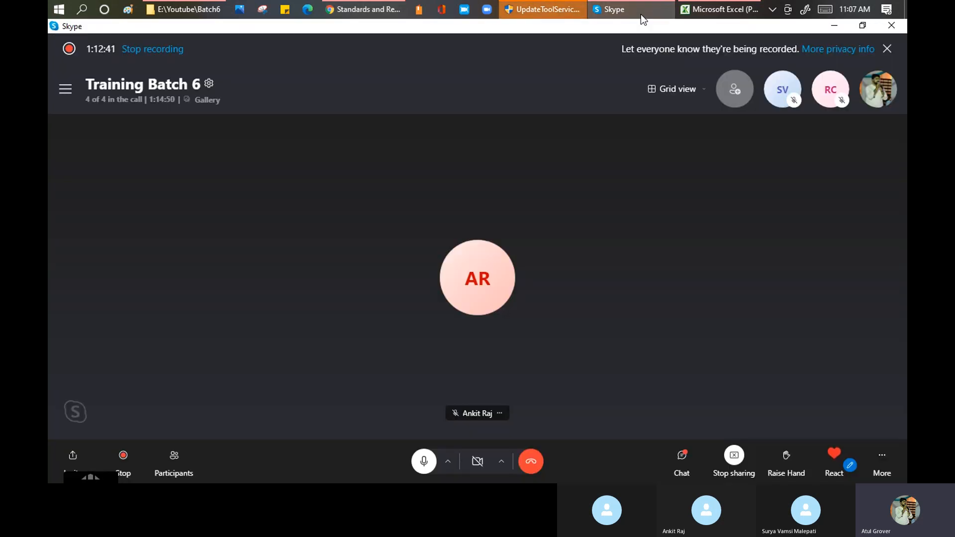